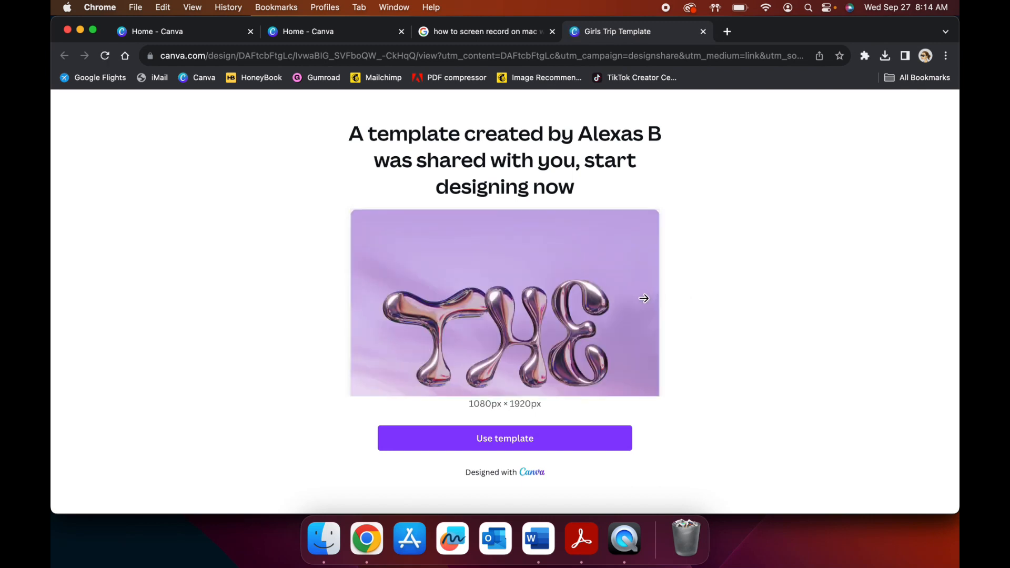
# Step: Open the shared Girls Trip template as an editable copy, enlarge the pages to 48% and make the window full screen
pyautogui.click(523, 444)
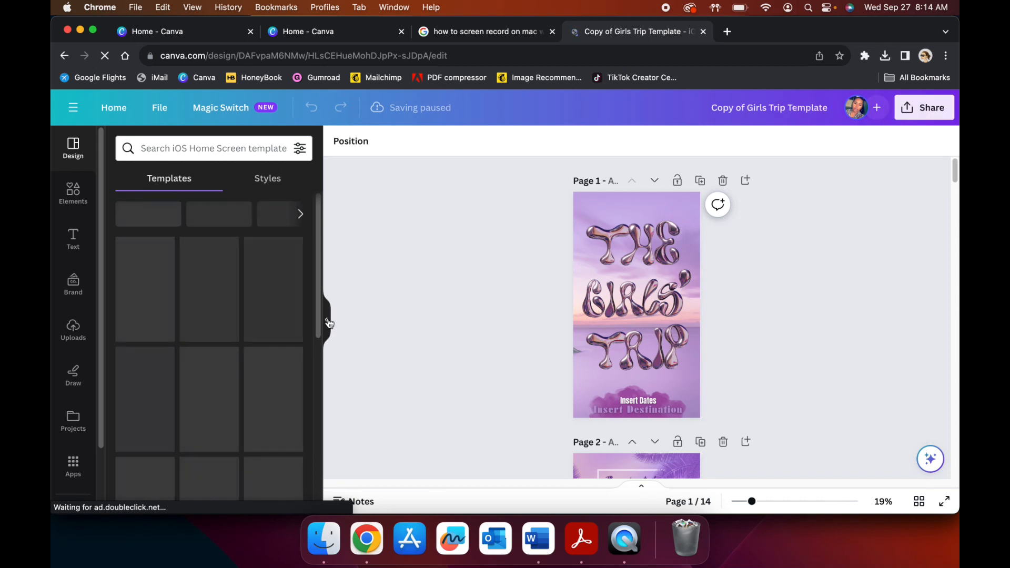
pyautogui.click(328, 322)
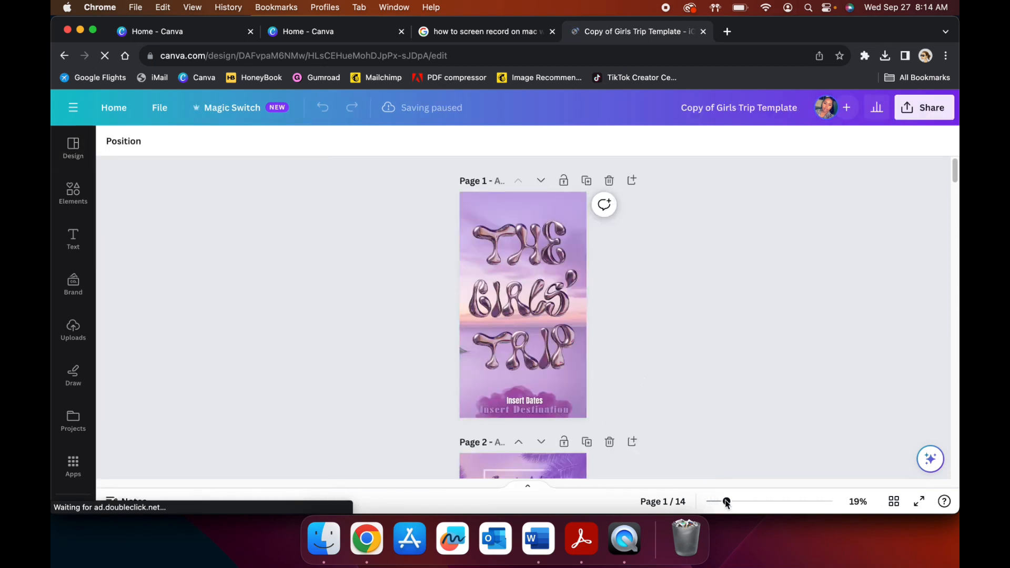
pyautogui.moveTo(734, 505); pyautogui.dragTo(741, 505)
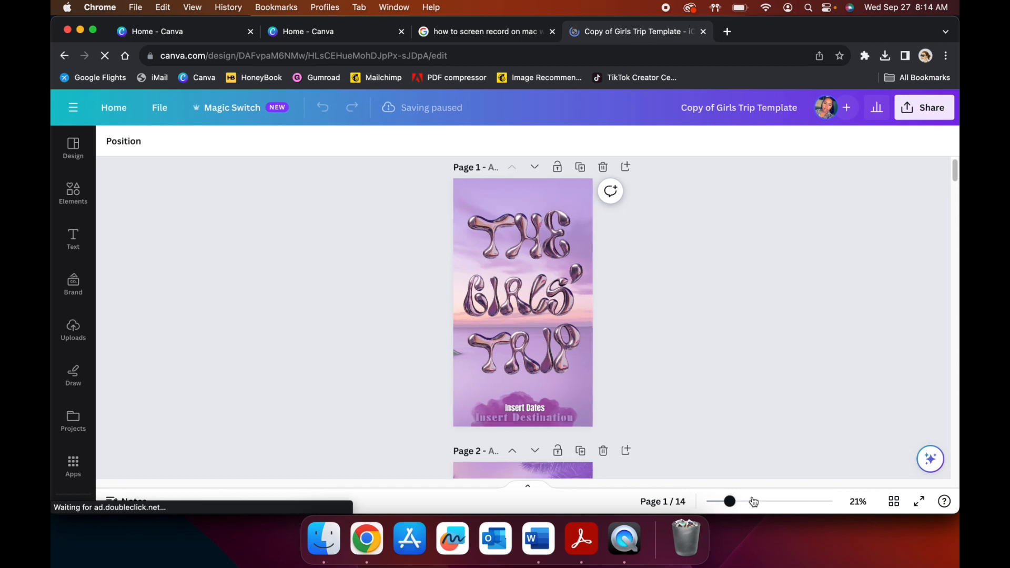
pyautogui.click(754, 501)
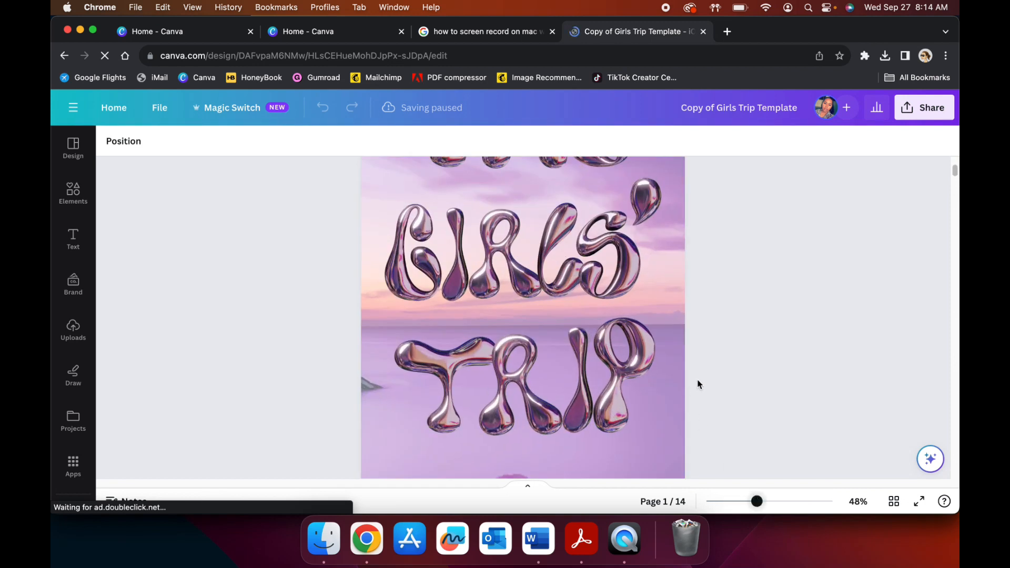
pyautogui.scroll(1, 703, 386)
pyautogui.scroll(-1, 703, 384)
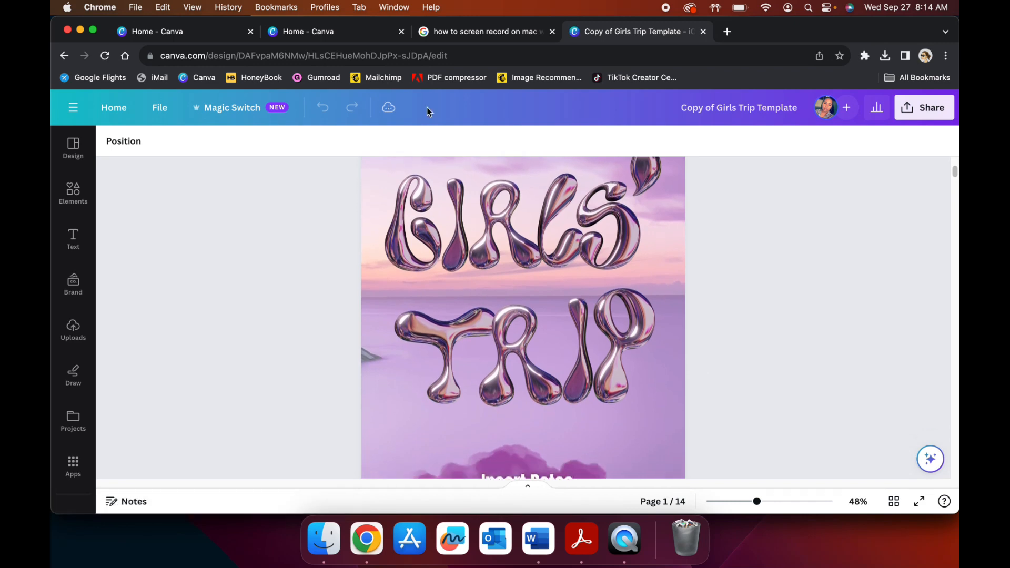
pyautogui.click(93, 31)
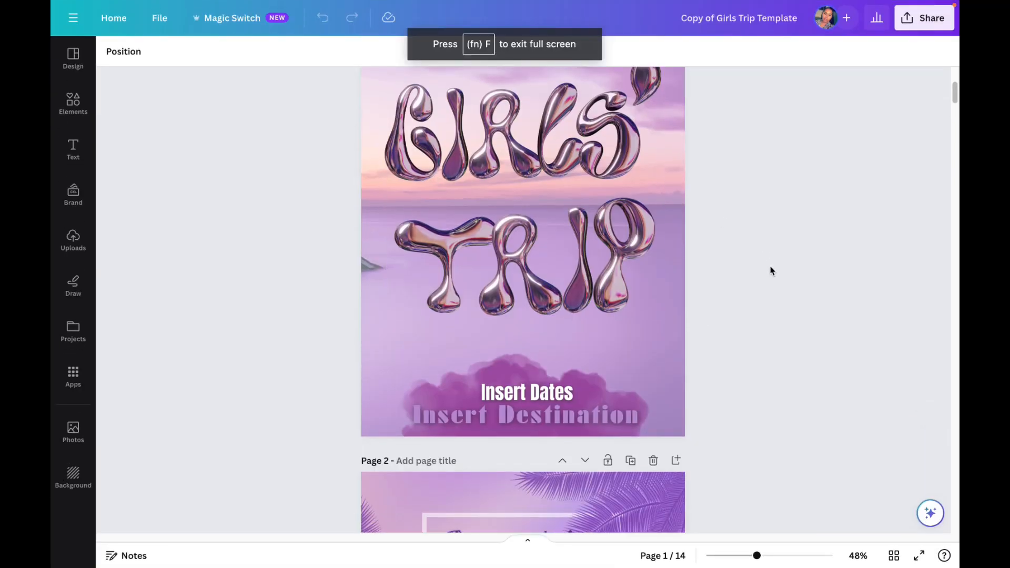
# Step: Review the template's pages from the cover through the itinerary to the closing page, and return to the cover
pyautogui.scroll(-10, 765, 264)
pyautogui.scroll(-10, 770, 264)
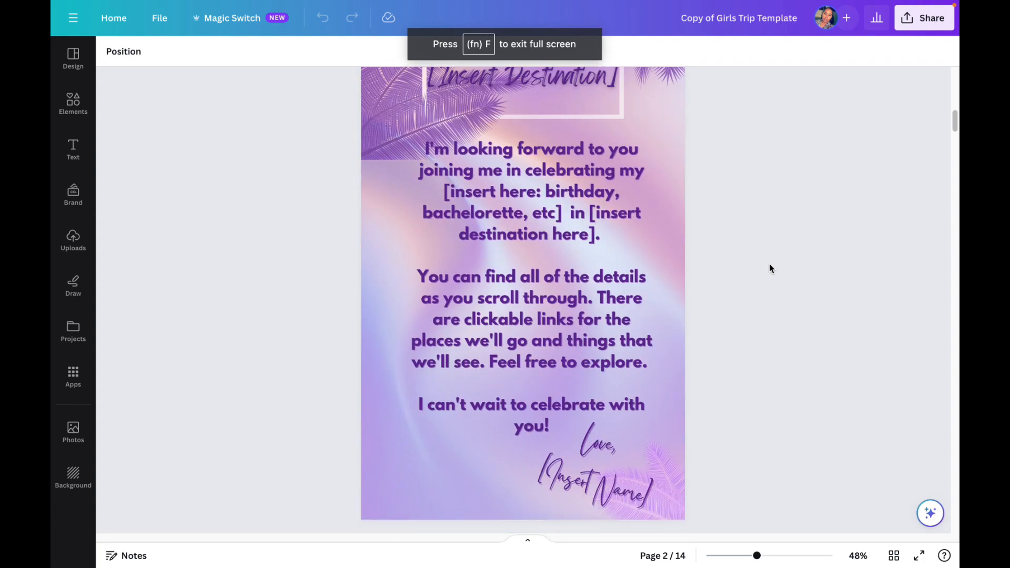
pyautogui.scroll(-15, 769, 264)
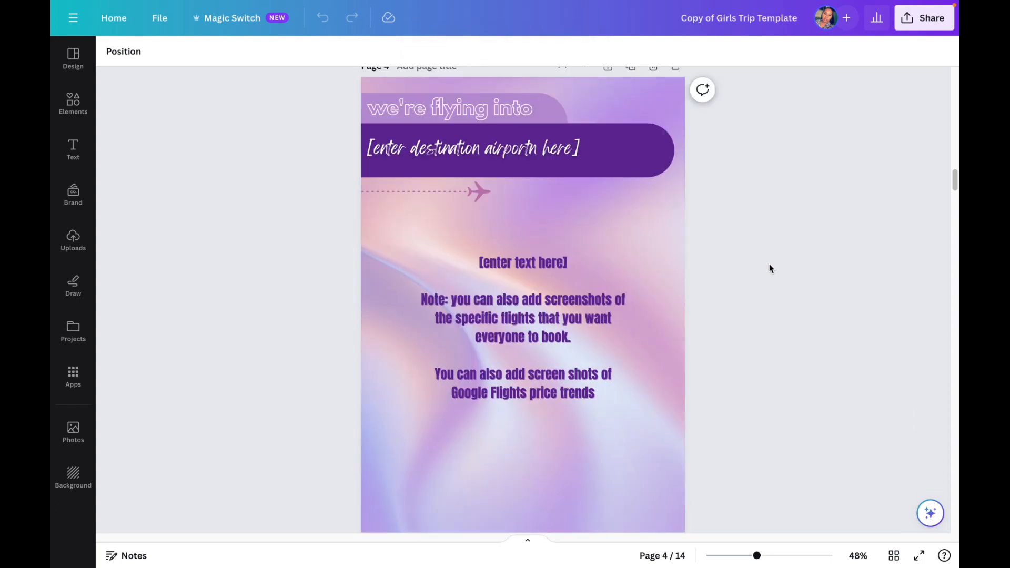
pyautogui.scroll(-15, 751, 265)
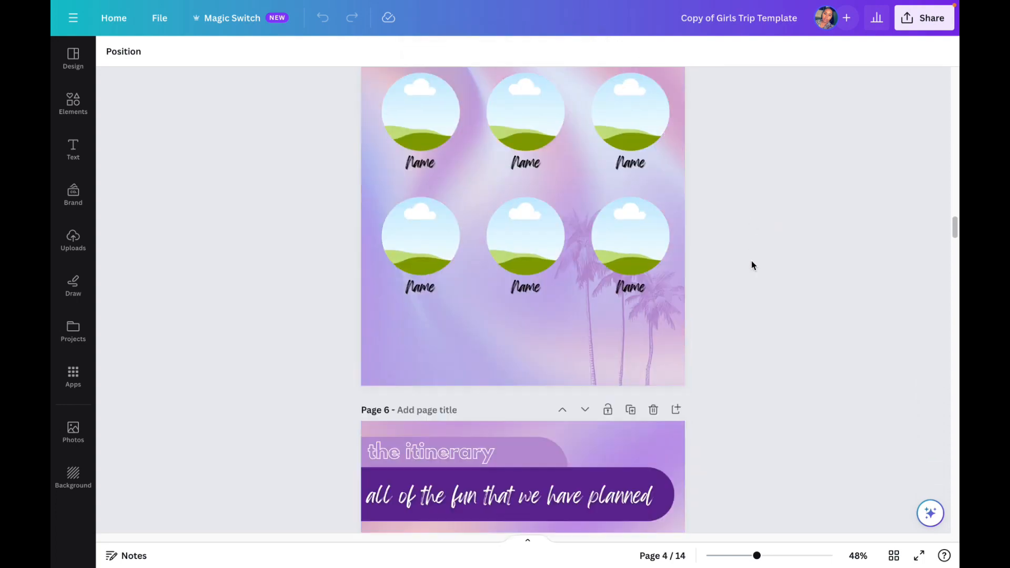
pyautogui.scroll(-15, 751, 265)
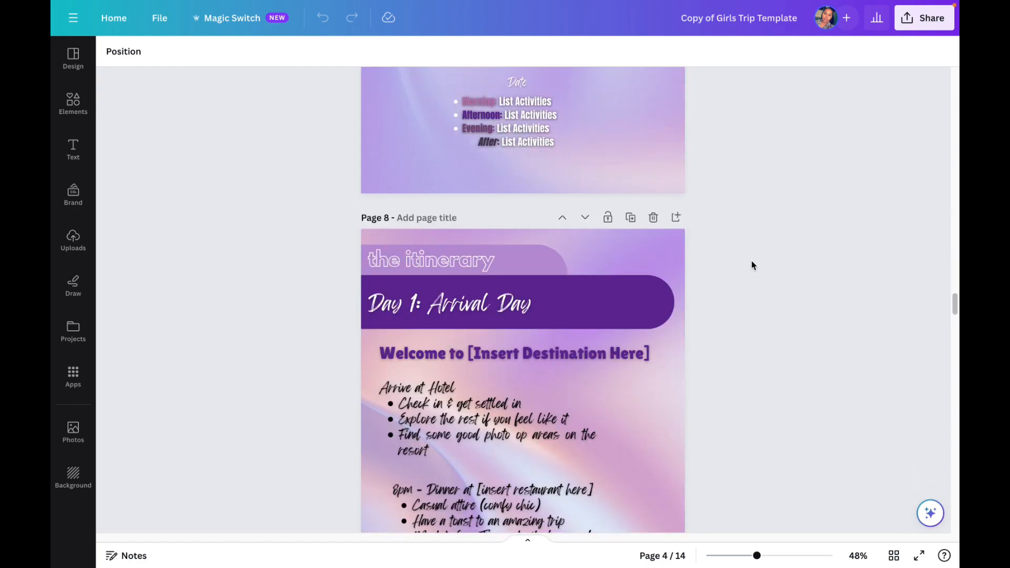
pyautogui.scroll(-15, 751, 264)
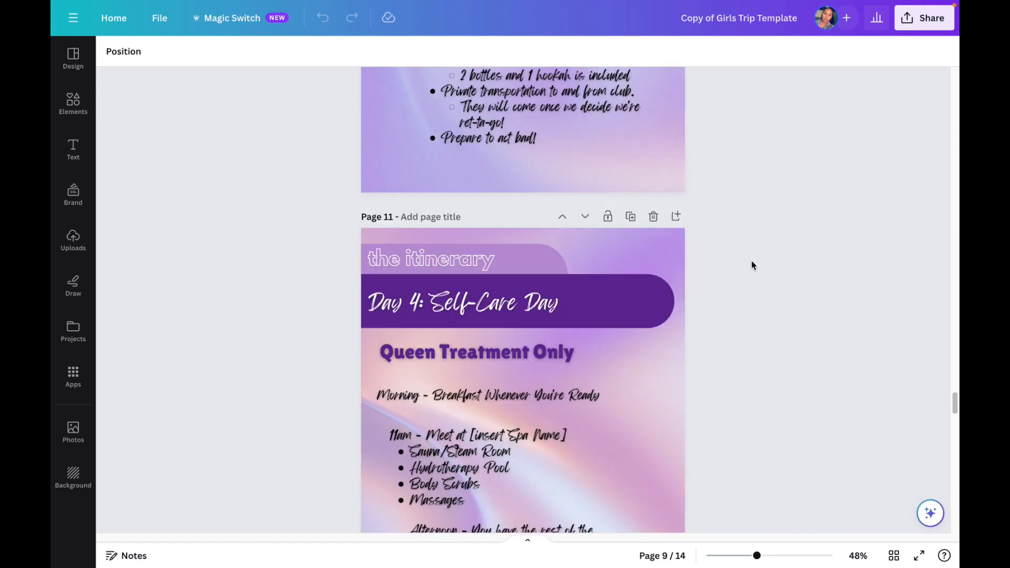
pyautogui.scroll(-5, 752, 260)
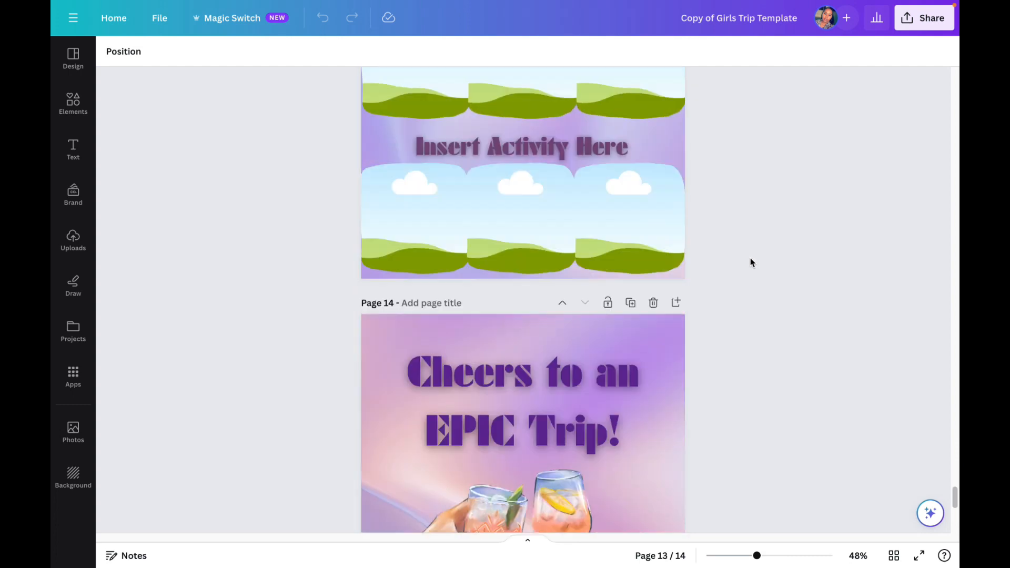
pyautogui.scroll(20, 750, 258)
pyautogui.scroll(20, 751, 251)
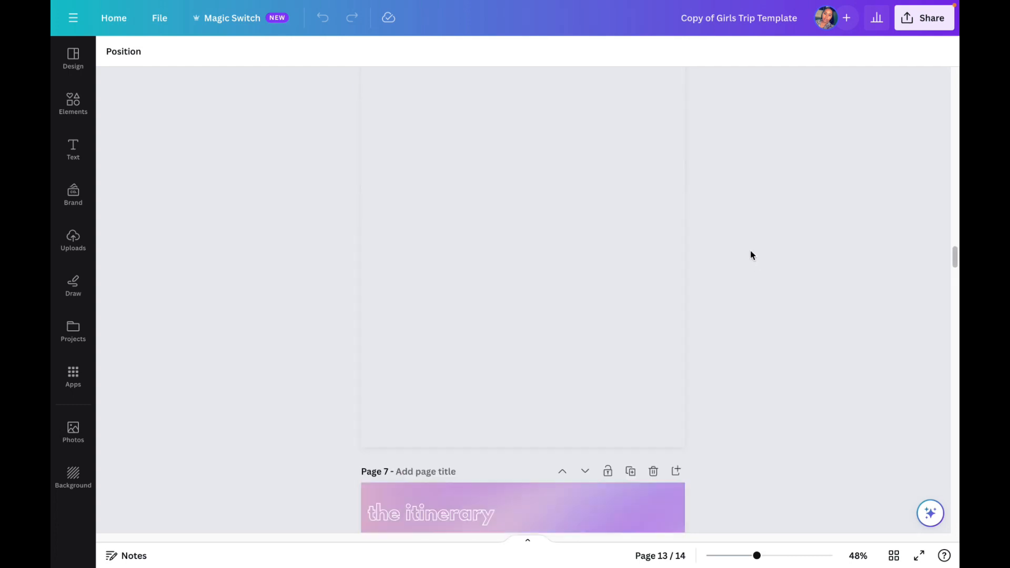
pyautogui.scroll(10, 737, 242)
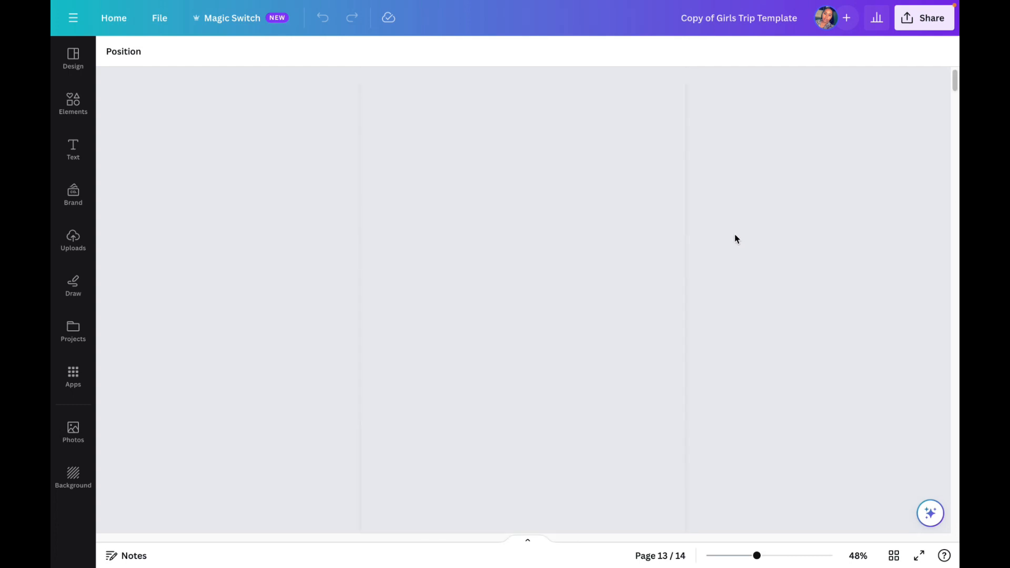
pyautogui.scroll(-2, 731, 234)
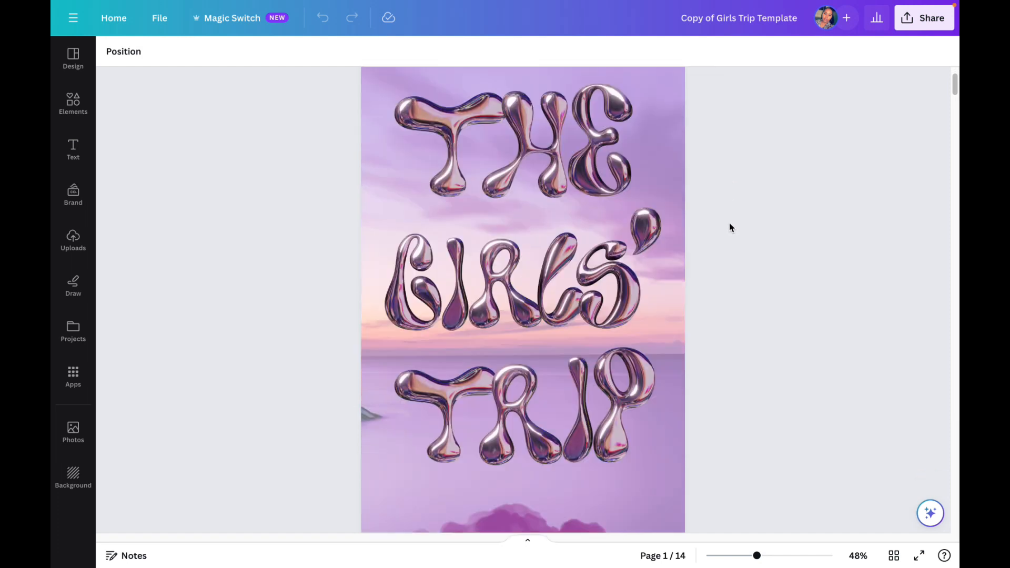
pyautogui.scroll(-1, 678, 264)
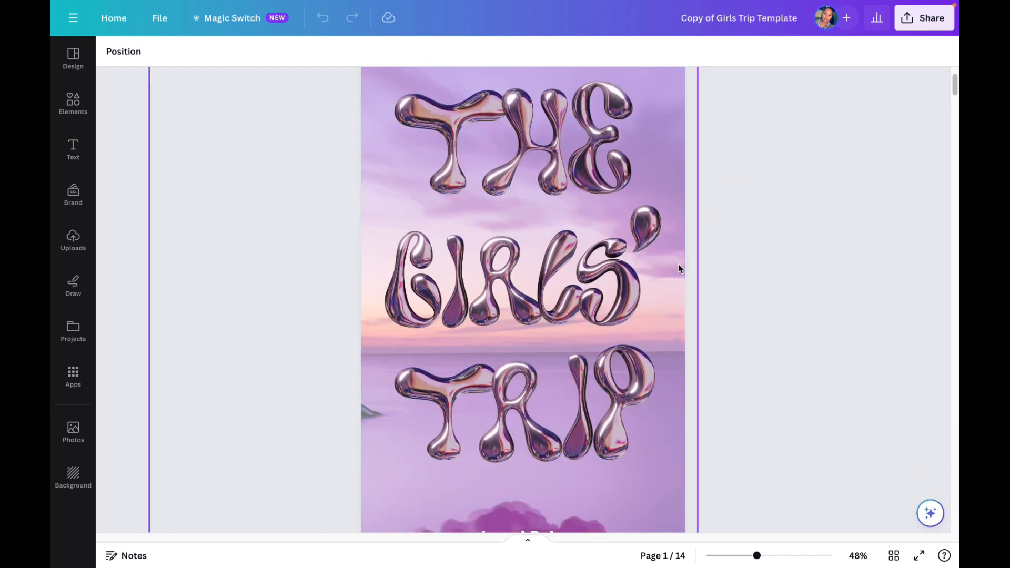
# Step: Unlock the metallic THE GIRLS' TRIP lettering on page 1 and delete the whole group
pyautogui.click(581, 240)
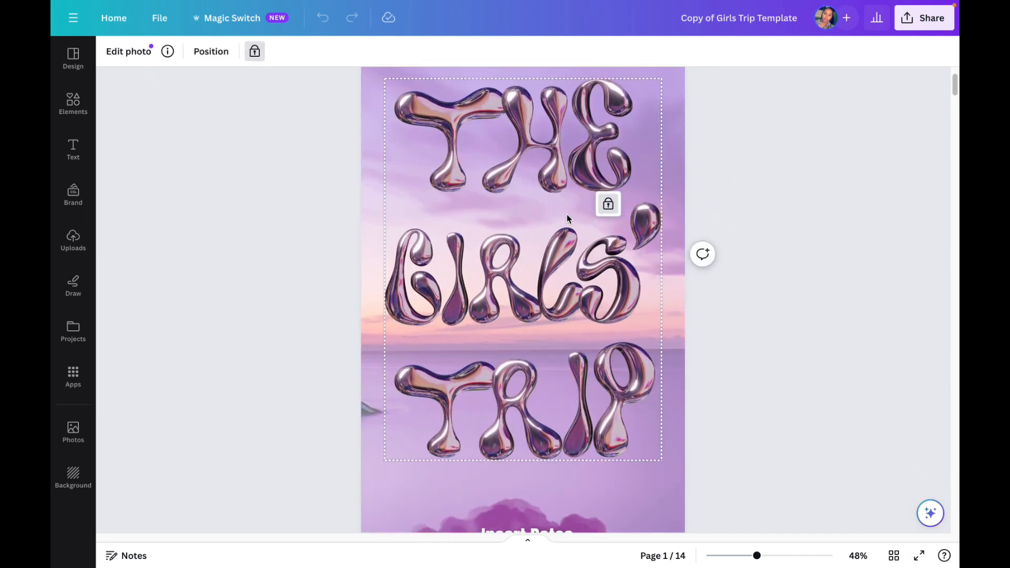
pyautogui.click(608, 205)
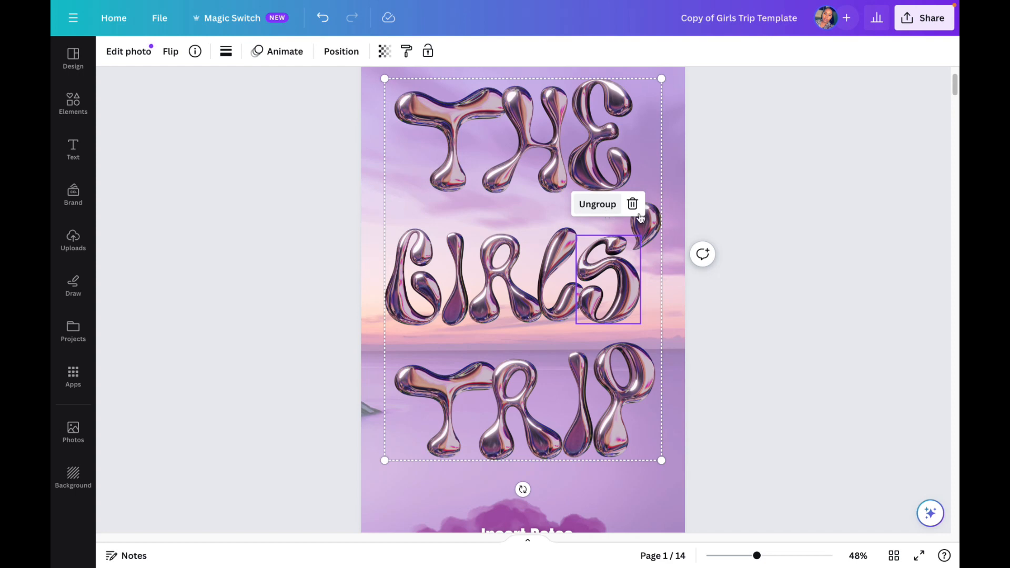
pyautogui.click(633, 205)
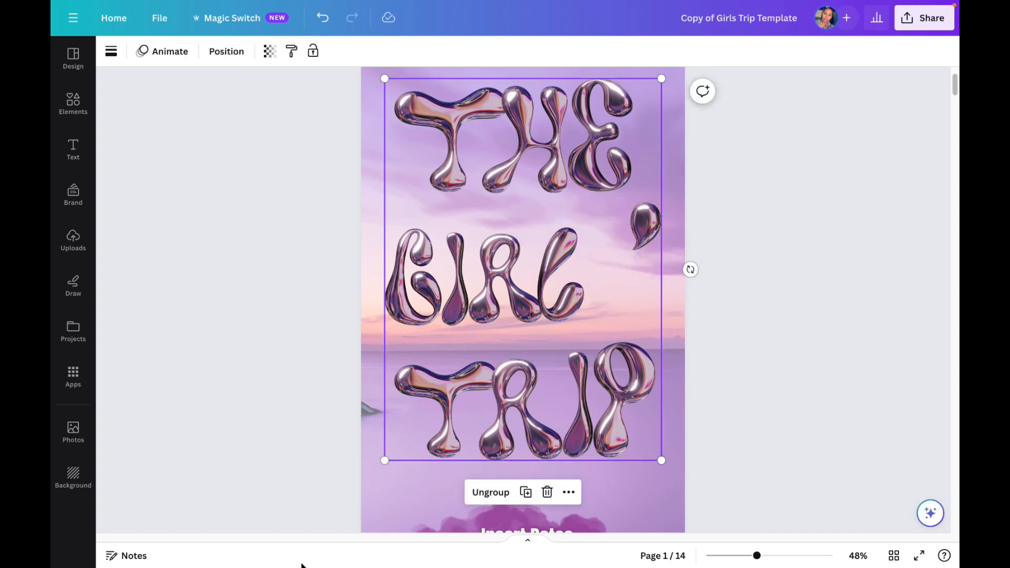
pyautogui.click(547, 492)
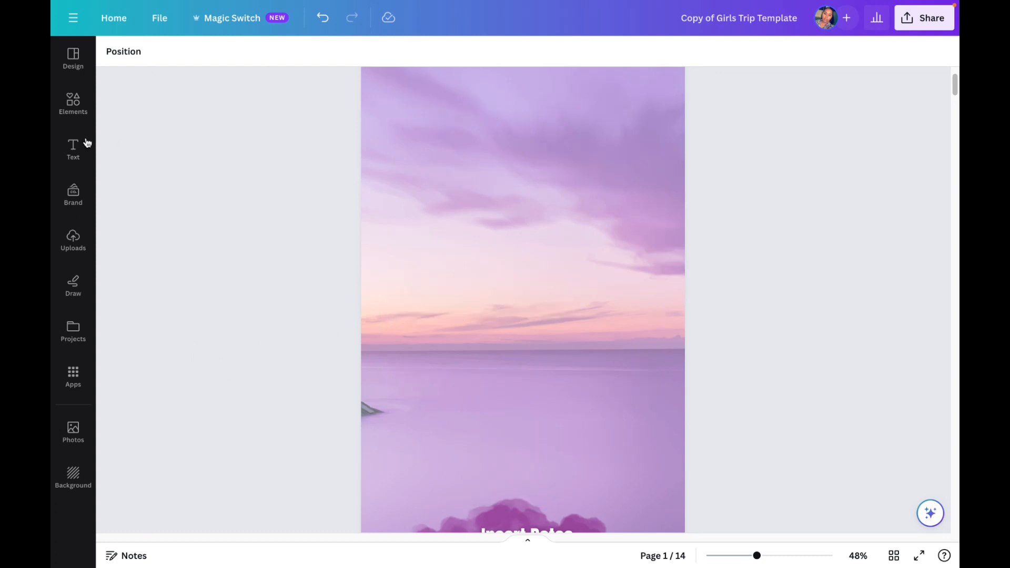
# Step: Search the elements for "purple letters", list all photo results and open the collection of the Purple 3D Fluffy Letter A
pyautogui.click(72, 112)
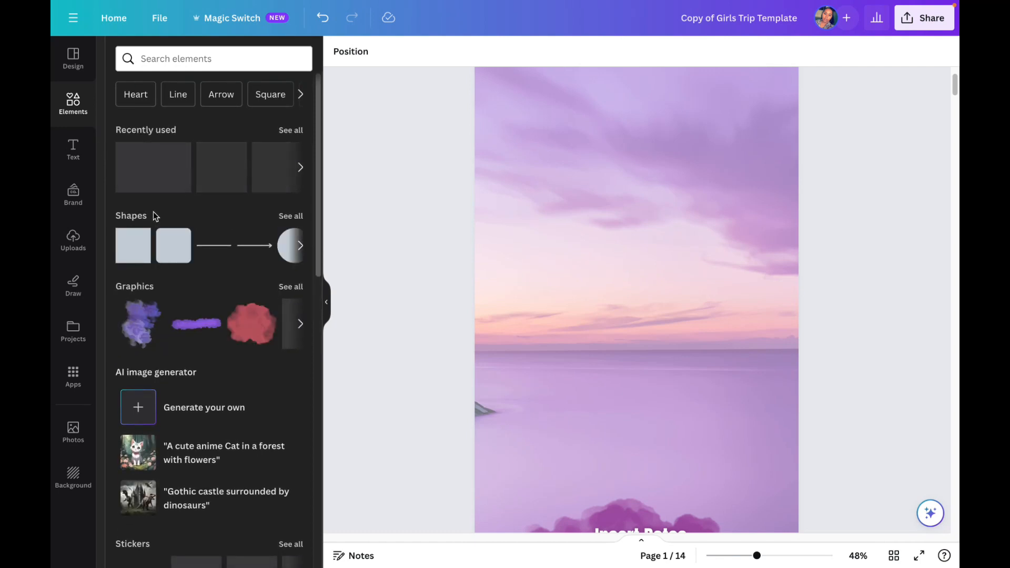
pyautogui.click(185, 57)
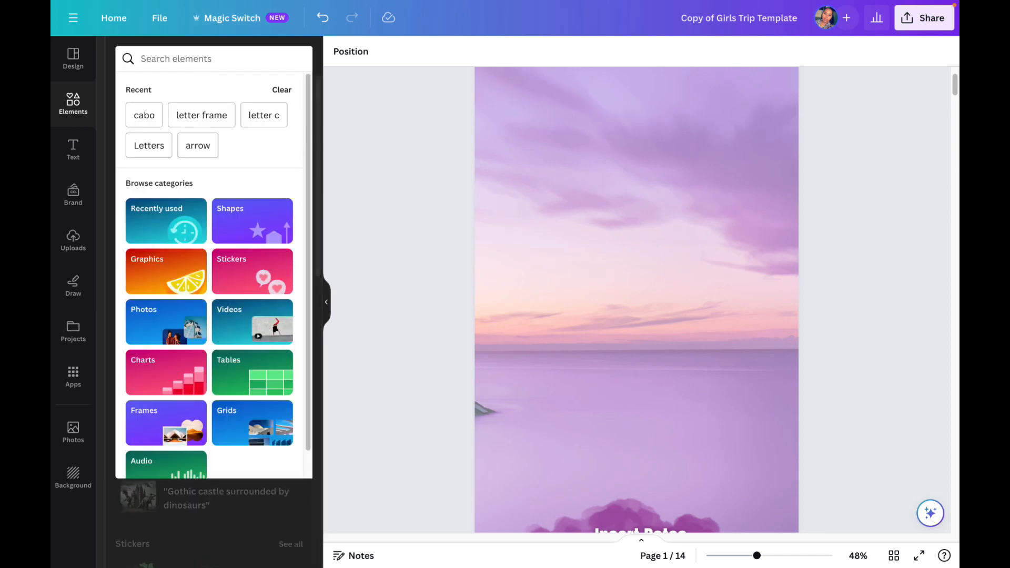
pyautogui.write('purple letters')
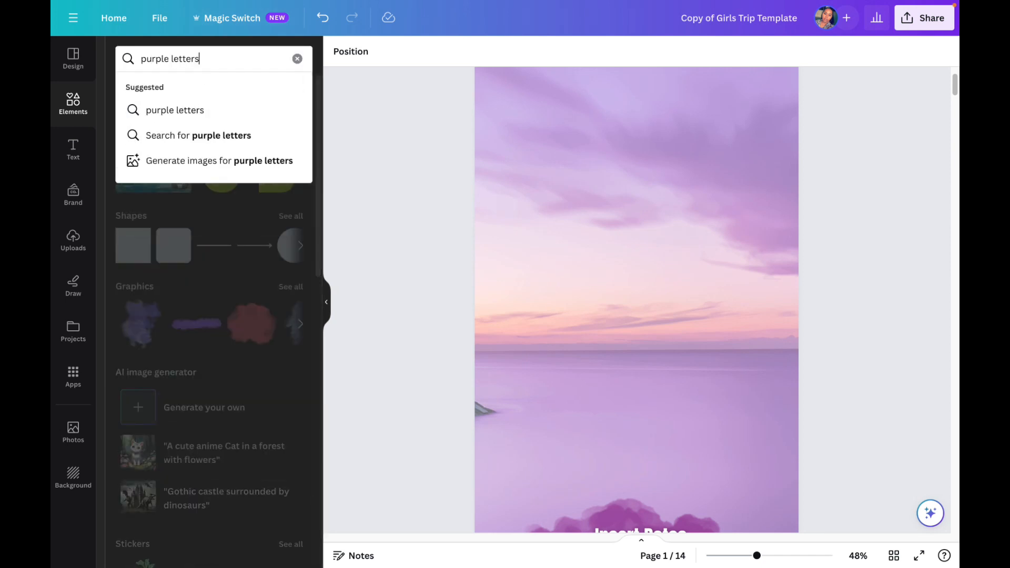
pyautogui.press('Return')
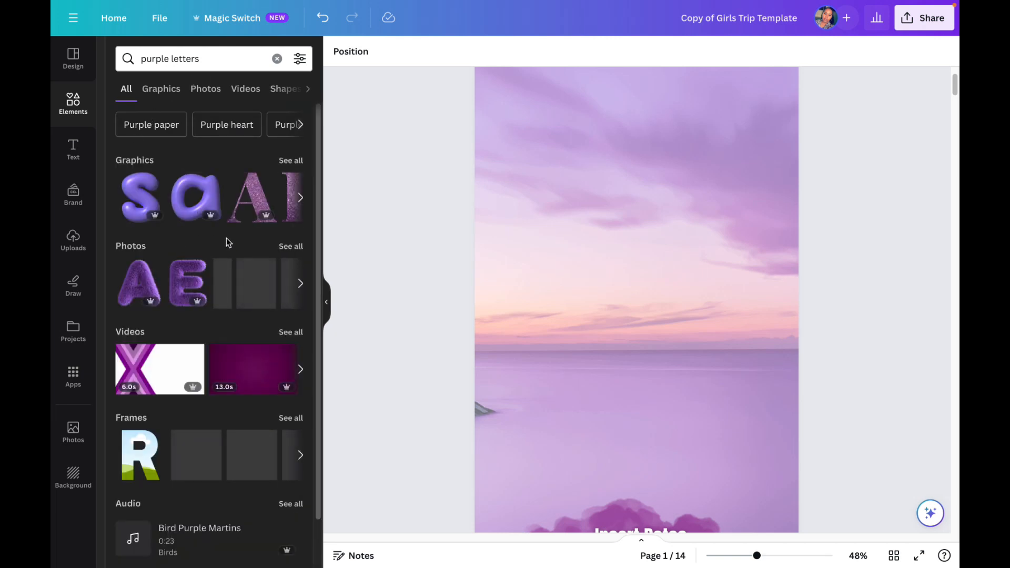
pyautogui.click(291, 247)
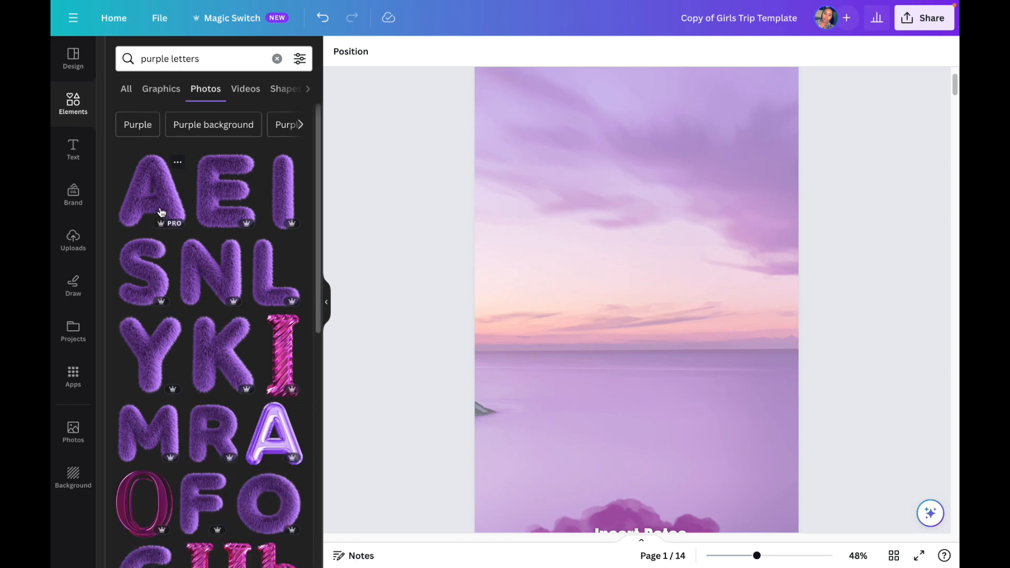
pyautogui.click(178, 164)
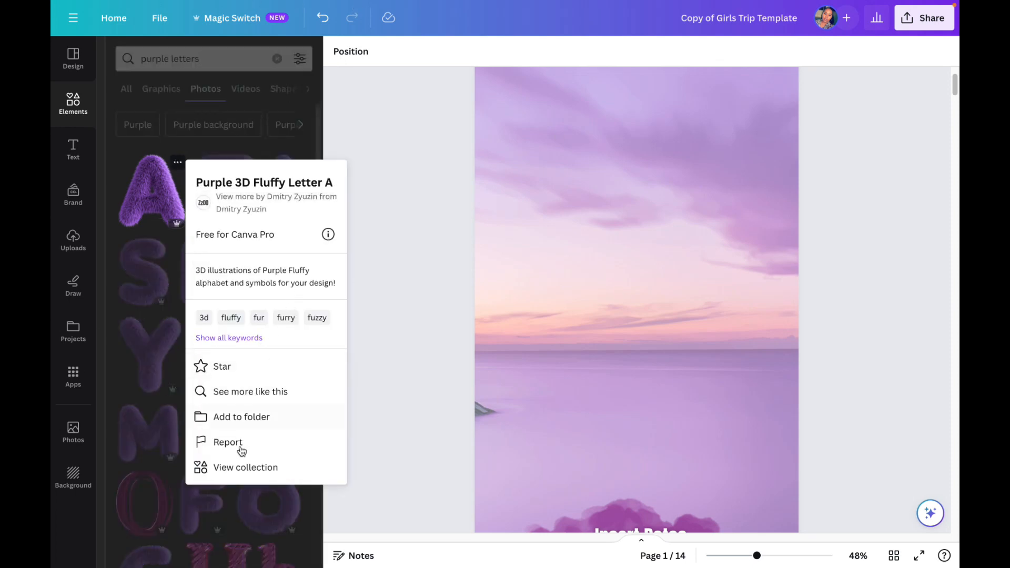
pyautogui.click(242, 471)
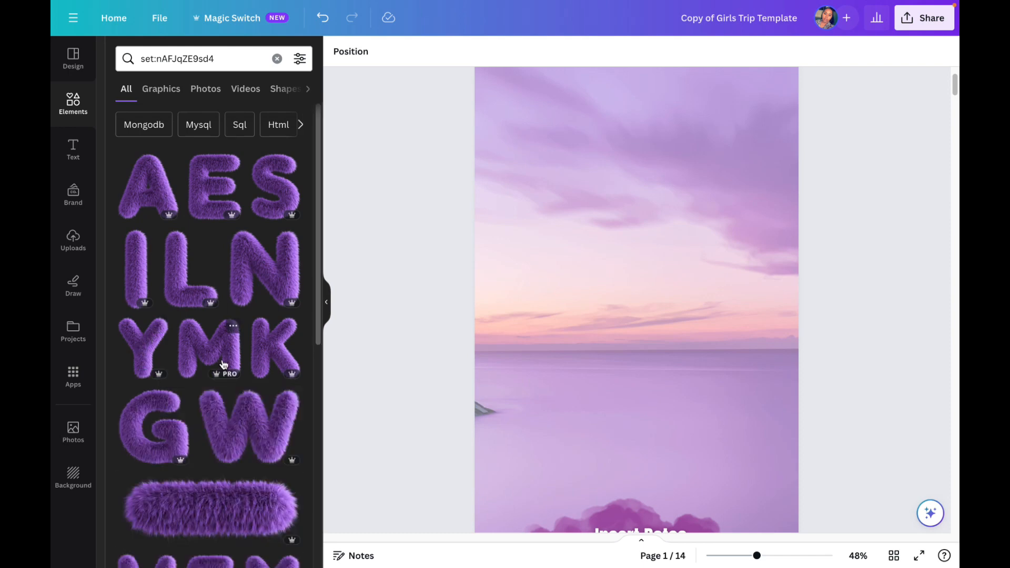
# Step: Add the purple fluffy letter T from the collection to page 1 and shrink it to about half its size
pyautogui.scroll(-4, 205, 364)
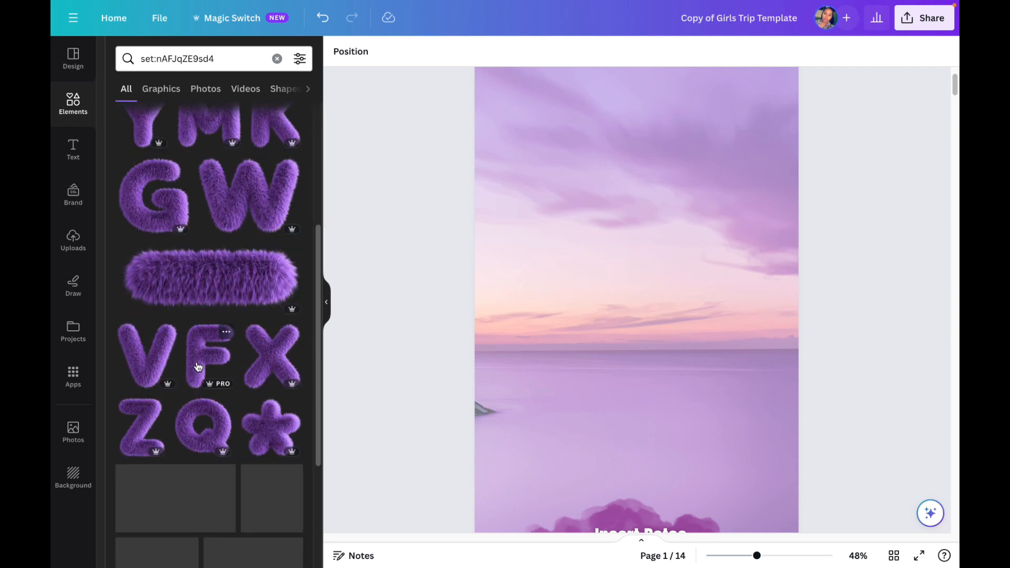
pyautogui.scroll(-7, 198, 366)
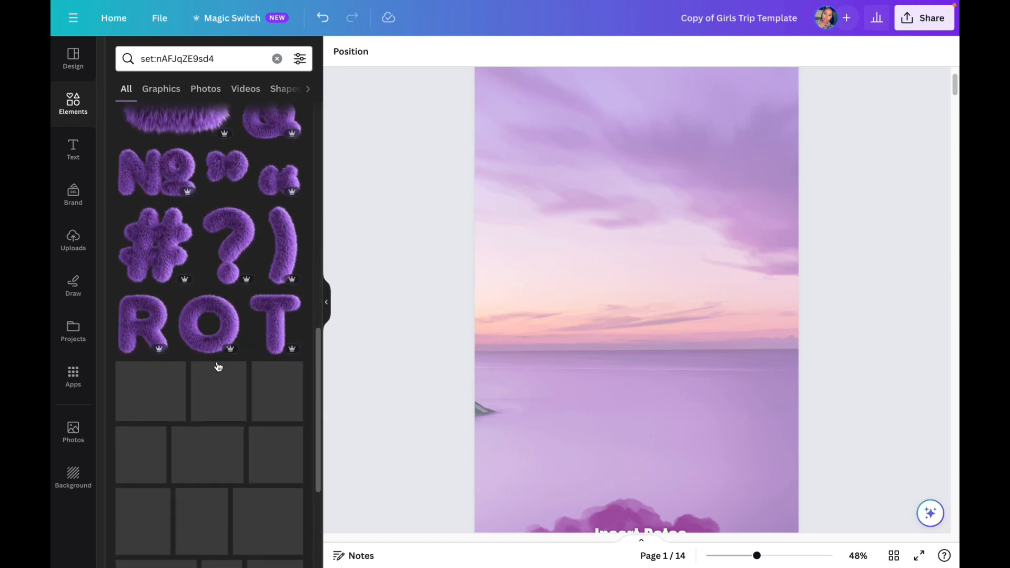
pyautogui.scroll(-2, 219, 366)
pyautogui.scroll(-3, 216, 368)
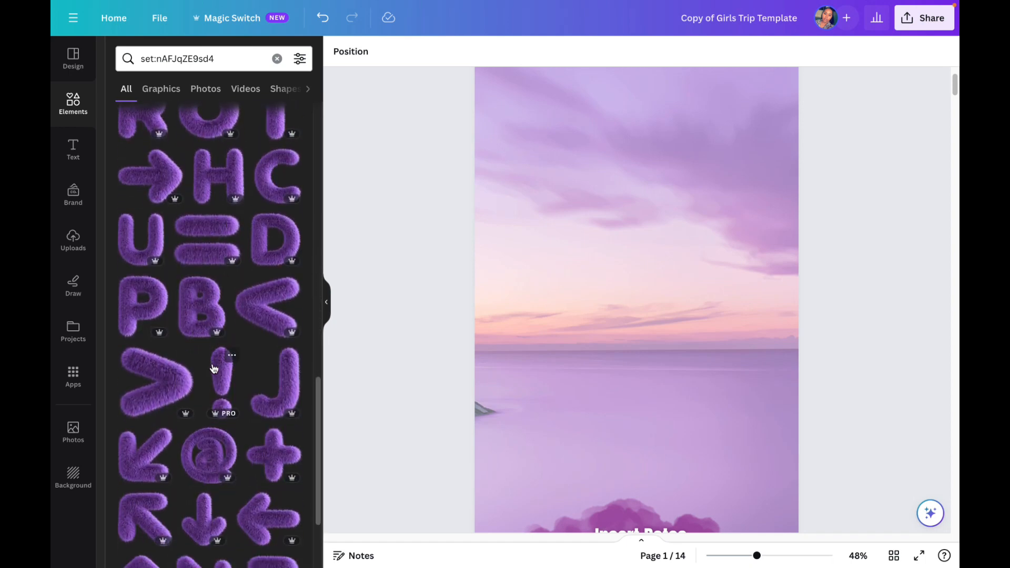
pyautogui.scroll(-2, 214, 368)
pyautogui.scroll(9, 214, 368)
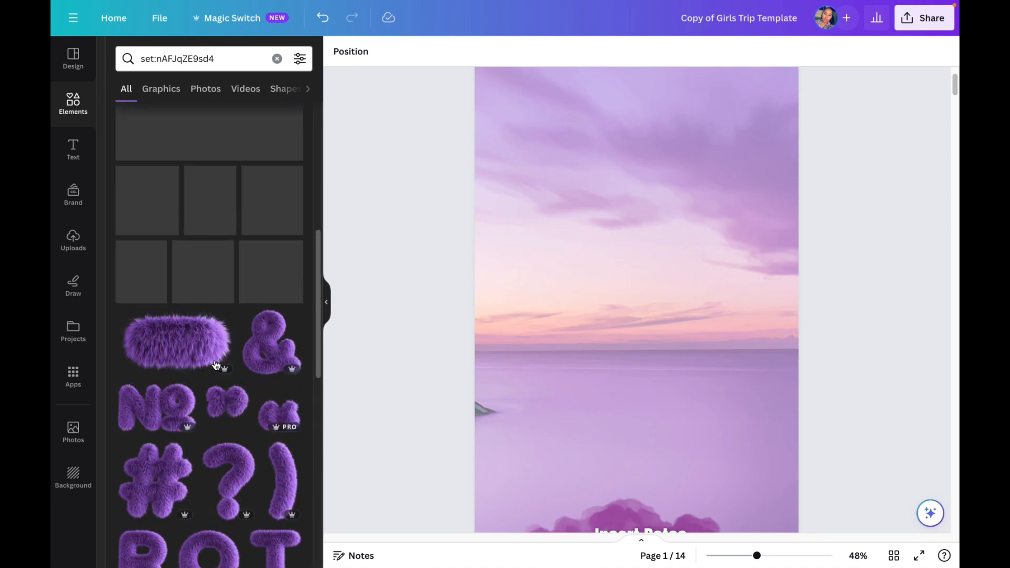
pyautogui.scroll(-3, 216, 363)
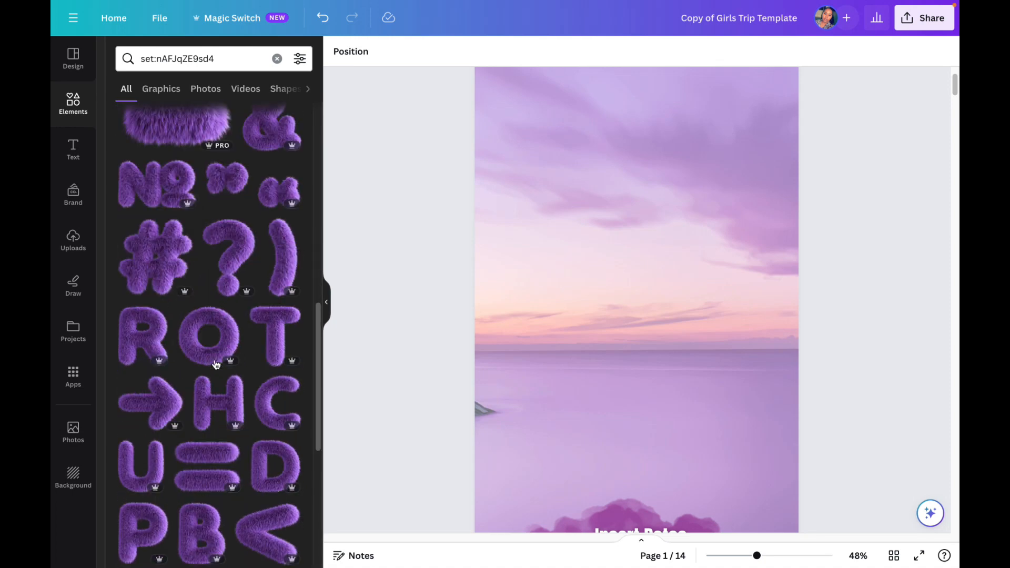
pyautogui.click(279, 345)
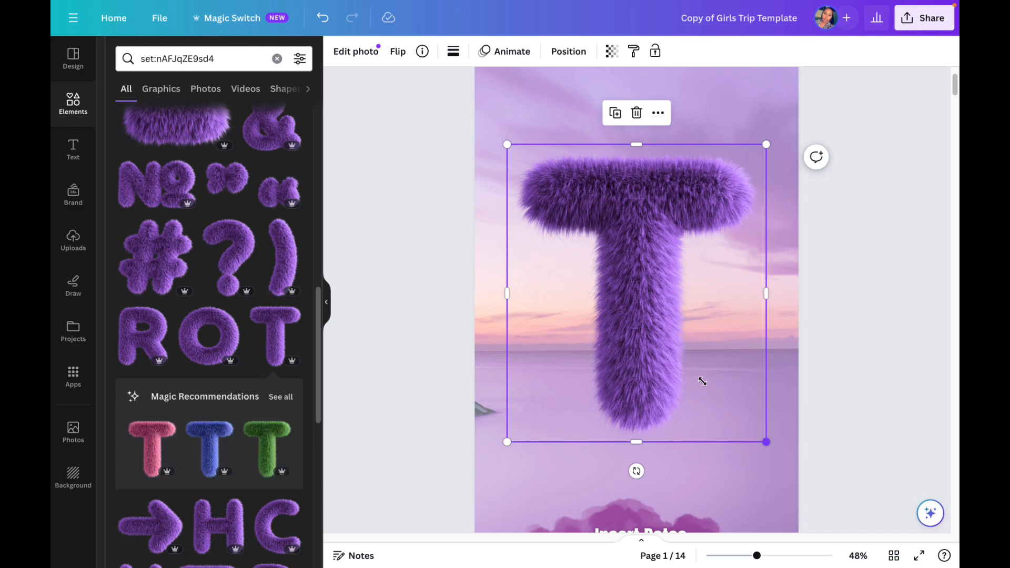
pyautogui.moveTo(702, 381); pyautogui.dragTo(641, 298)
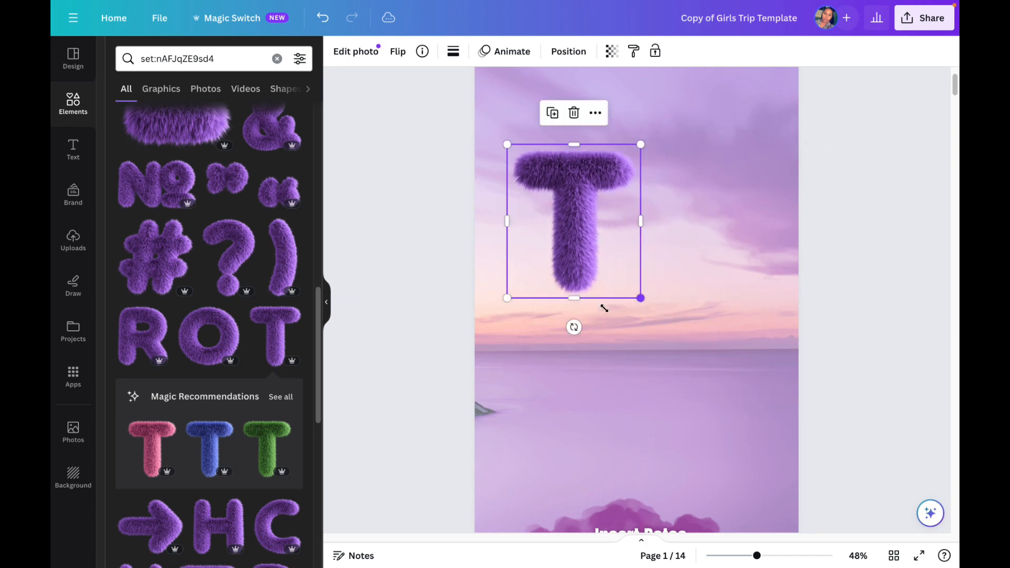
# Step: Add the purple fluffy letter H, shrink it to under half size, and line it up beside the T near the page's left edge
pyautogui.click(238, 528)
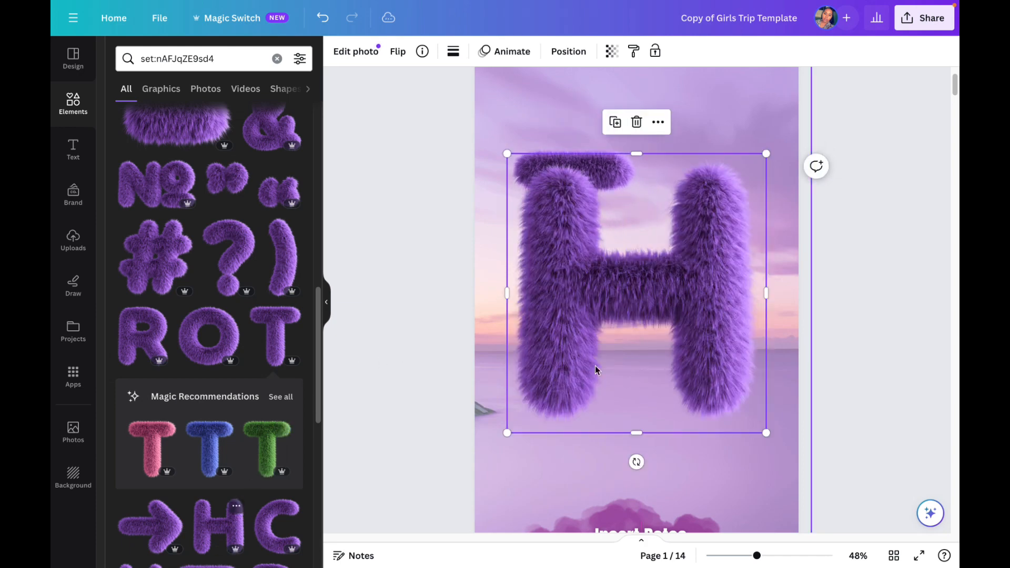
pyautogui.moveTo(569, 392); pyautogui.dragTo(645, 317)
pyautogui.moveTo(602, 268); pyautogui.dragTo(539, 229)
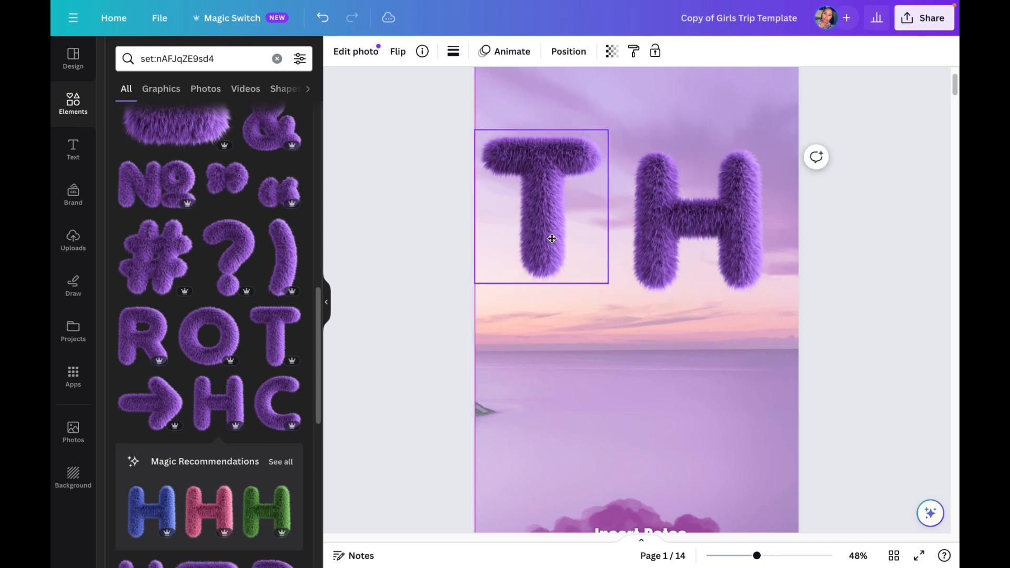
pyautogui.click(652, 235)
pyautogui.moveTo(651, 234); pyautogui.dragTo(619, 230)
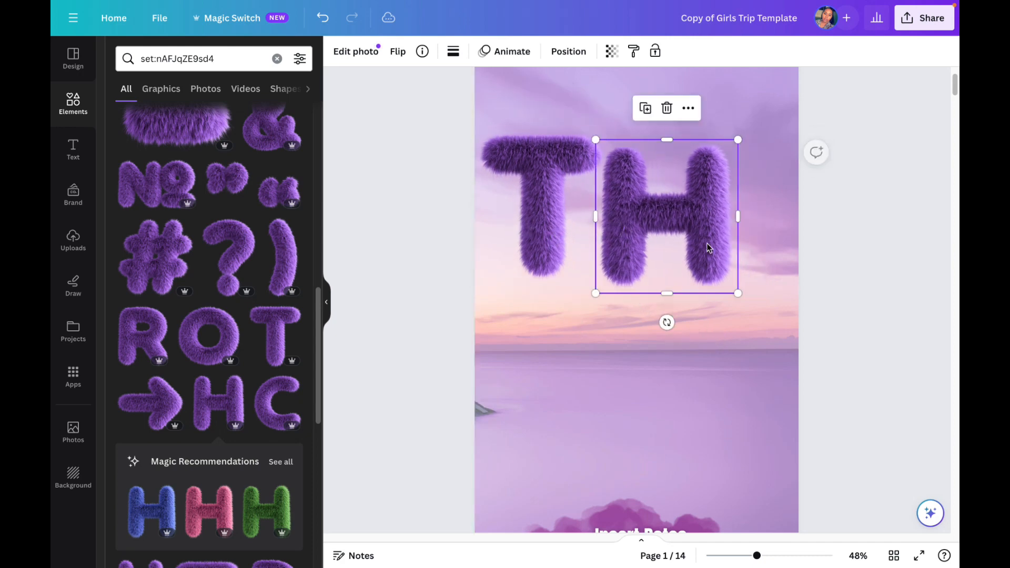
pyautogui.moveTo(738, 291); pyautogui.dragTo(715, 269)
pyautogui.moveTo(699, 230); pyautogui.dragTo(680, 244)
# Step: Add the purple fluffy letter E from the collection, shrink it to the H's height, and place it after the H to spell THE
pyautogui.scroll(-3, 212, 336)
pyautogui.scroll(-7, 212, 335)
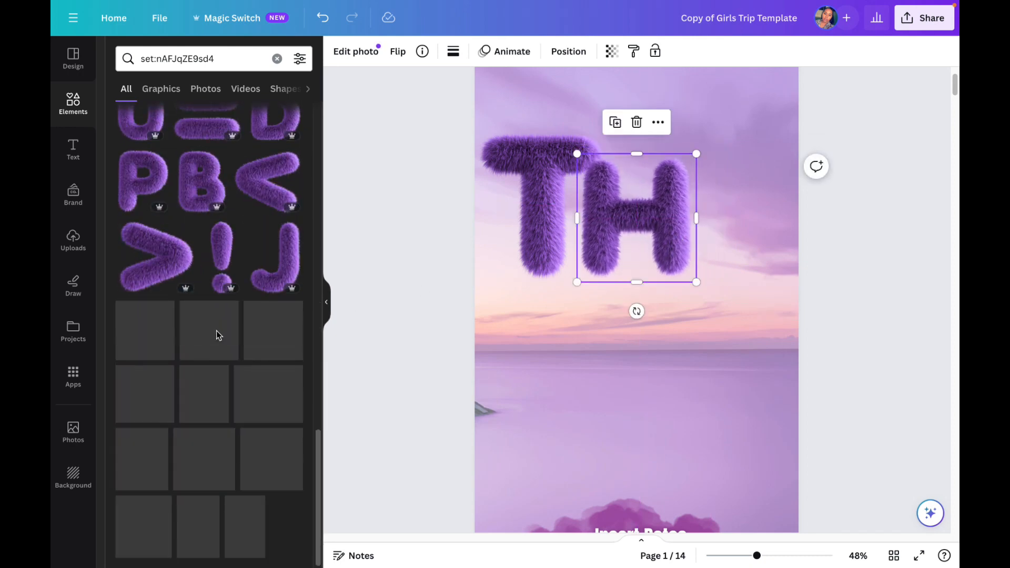
pyautogui.scroll(5, 216, 331)
pyautogui.scroll(-1, 215, 342)
pyautogui.scroll(4, 215, 342)
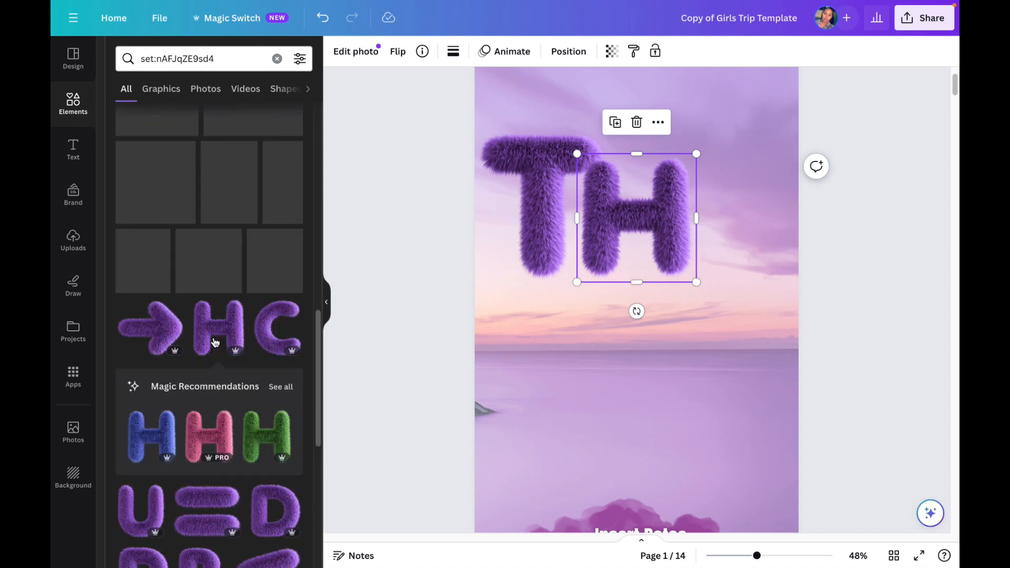
pyautogui.scroll(3, 215, 343)
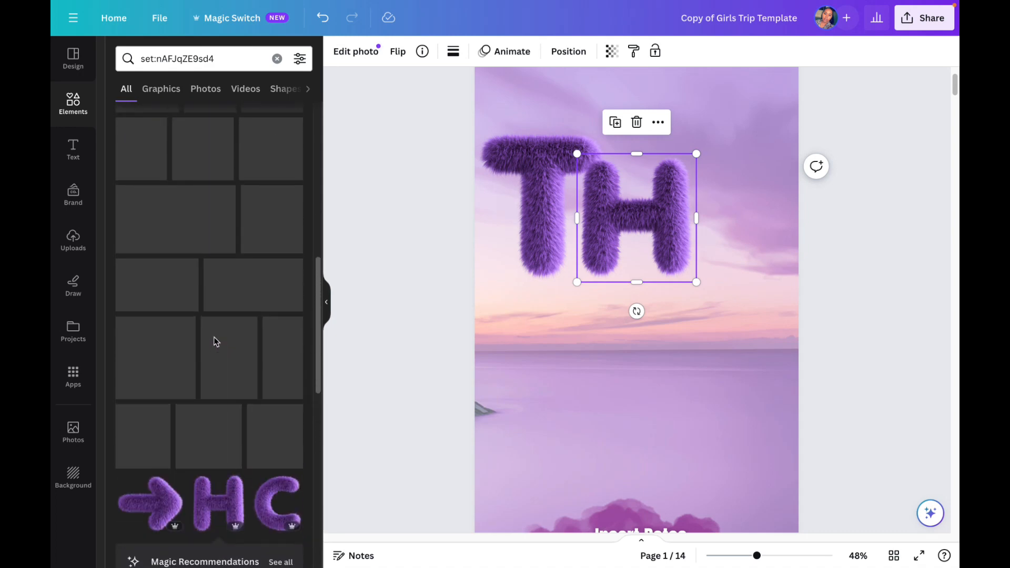
pyautogui.scroll(5, 213, 337)
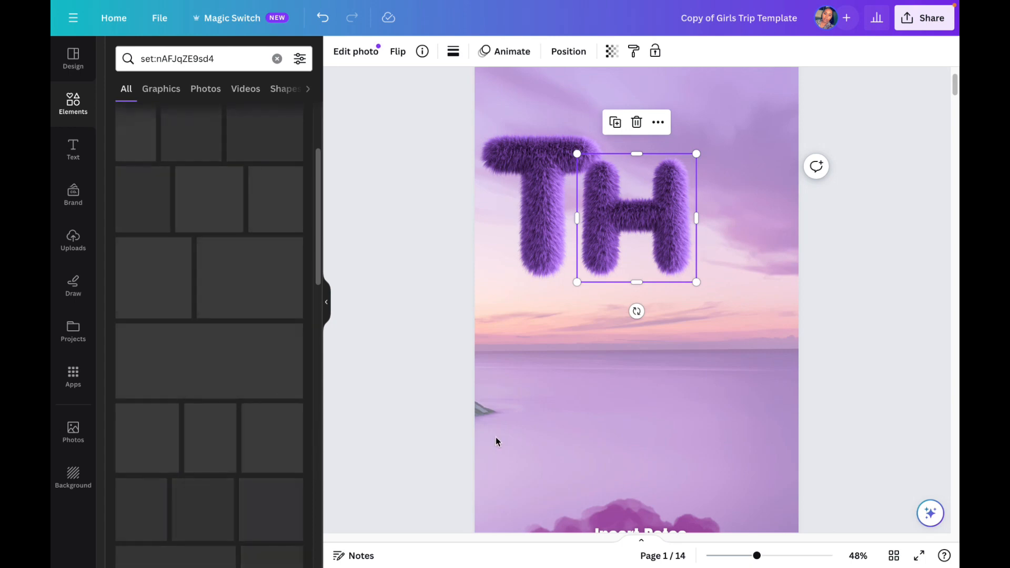
pyautogui.scroll(3, 244, 392)
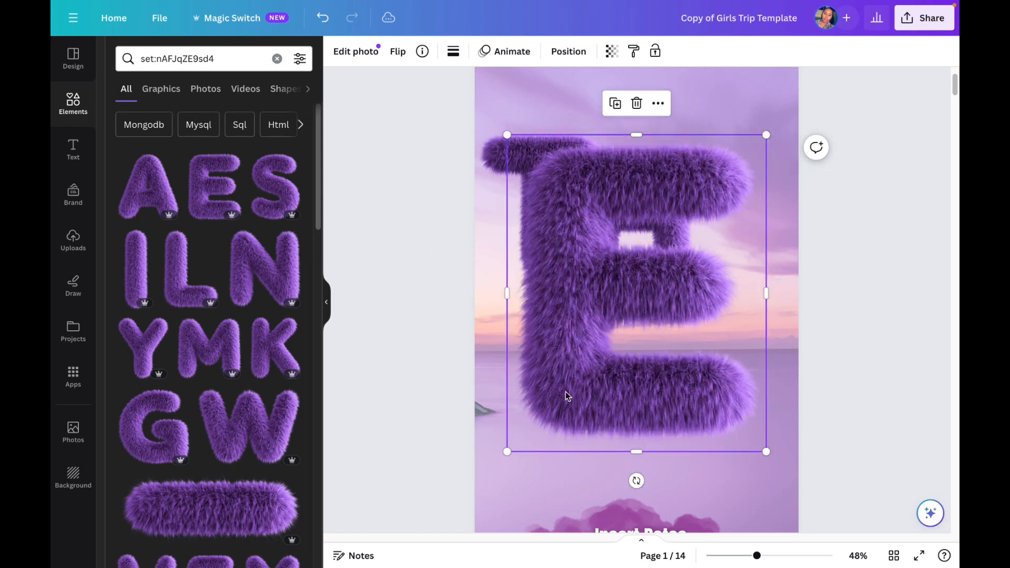
pyautogui.moveTo(509, 451); pyautogui.dragTo(704, 279)
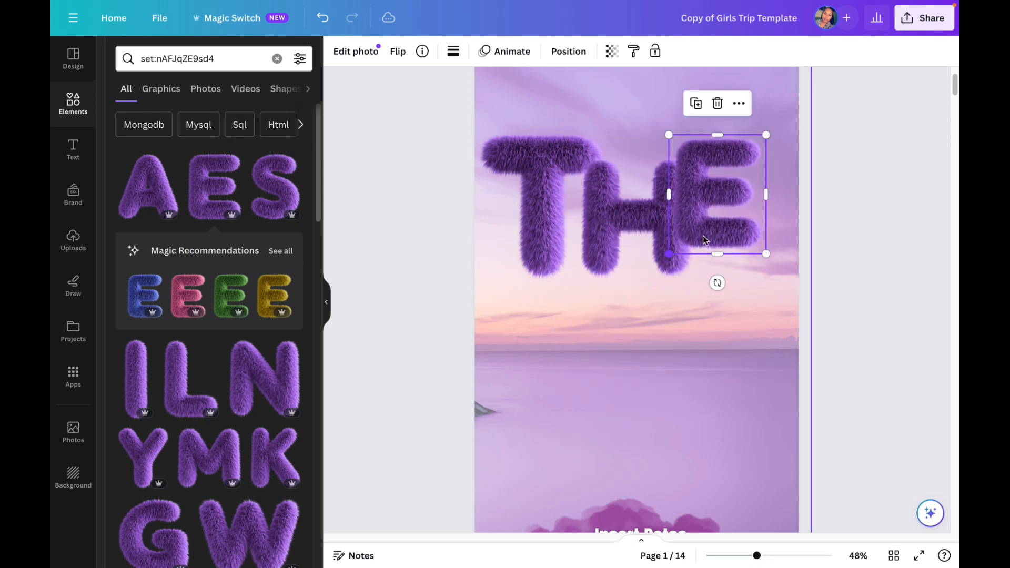
pyautogui.moveTo(721, 232); pyautogui.dragTo(721, 240)
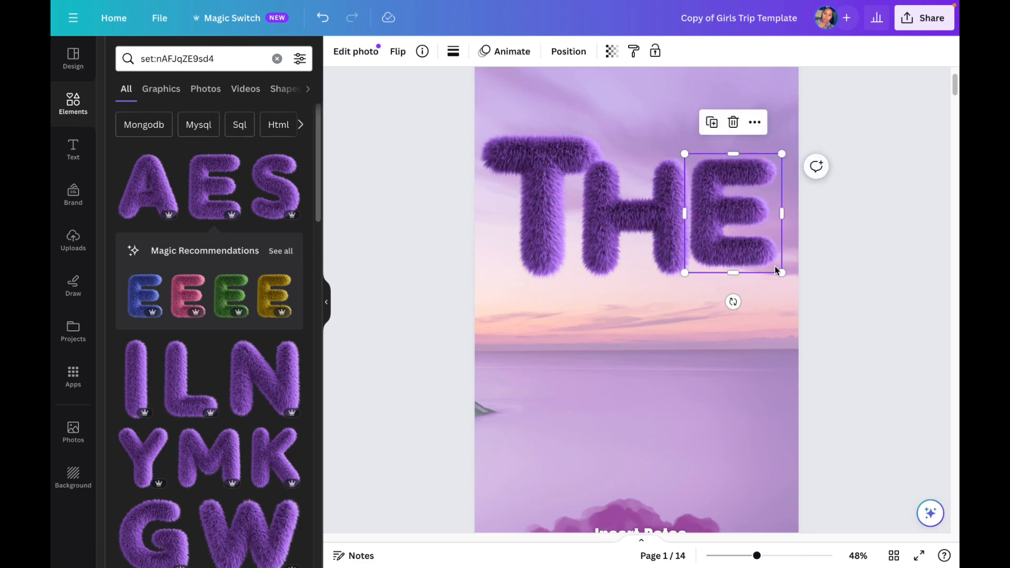
pyautogui.moveTo(780, 270); pyautogui.dragTo(785, 276)
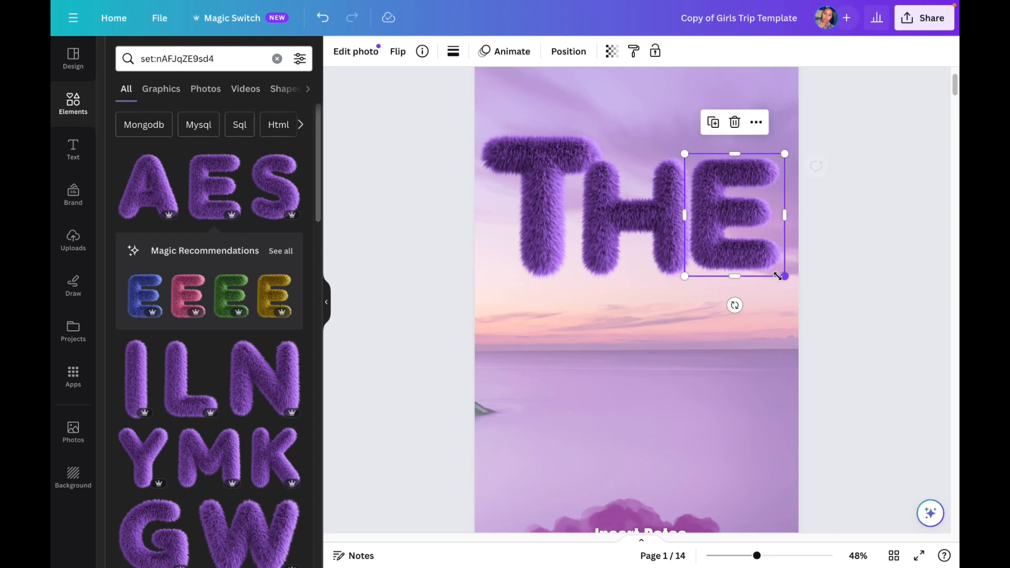
# Step: Add the purple fluffy letter L, shrink it to under half size, and place it directly below the T of THE
pyautogui.click(191, 387)
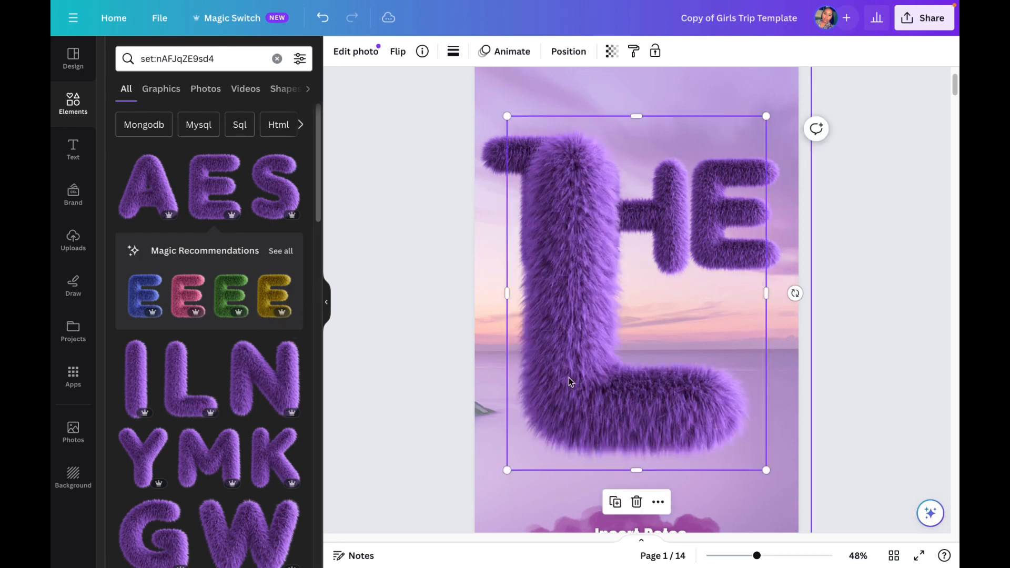
pyautogui.moveTo(767, 470); pyautogui.dragTo(562, 410)
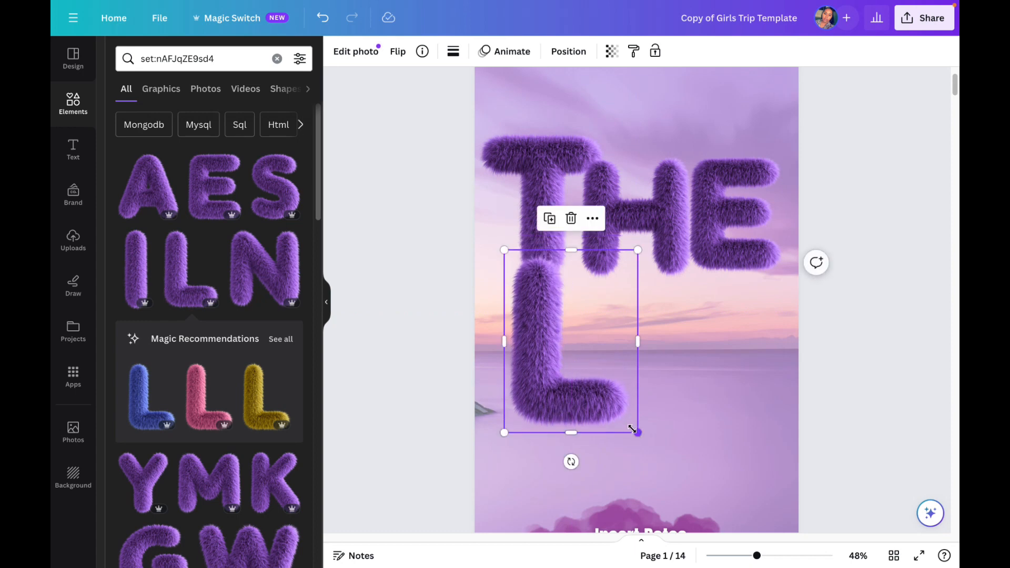
pyautogui.moveTo(632, 429); pyautogui.dragTo(613, 398)
pyautogui.moveTo(566, 373); pyautogui.dragTo(569, 379)
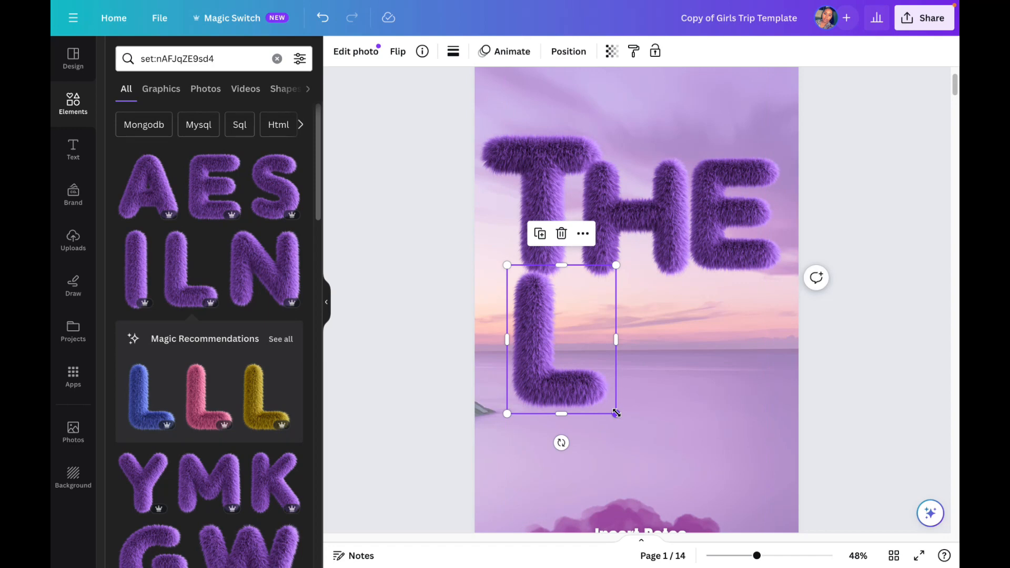
pyautogui.moveTo(615, 414); pyautogui.dragTo(568, 379)
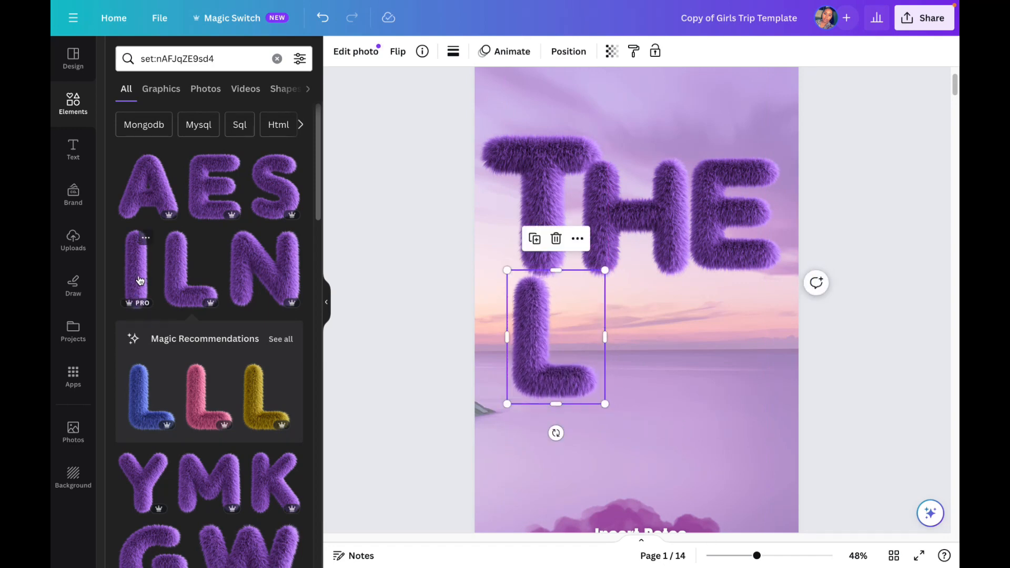
# Step: Add the purple fluffy letter I, shrink it to slightly less than the L's height, and place it right beside the L
pyautogui.moveTo(625, 378); pyautogui.dragTo(651, 385)
pyautogui.scroll(2, 670, 352)
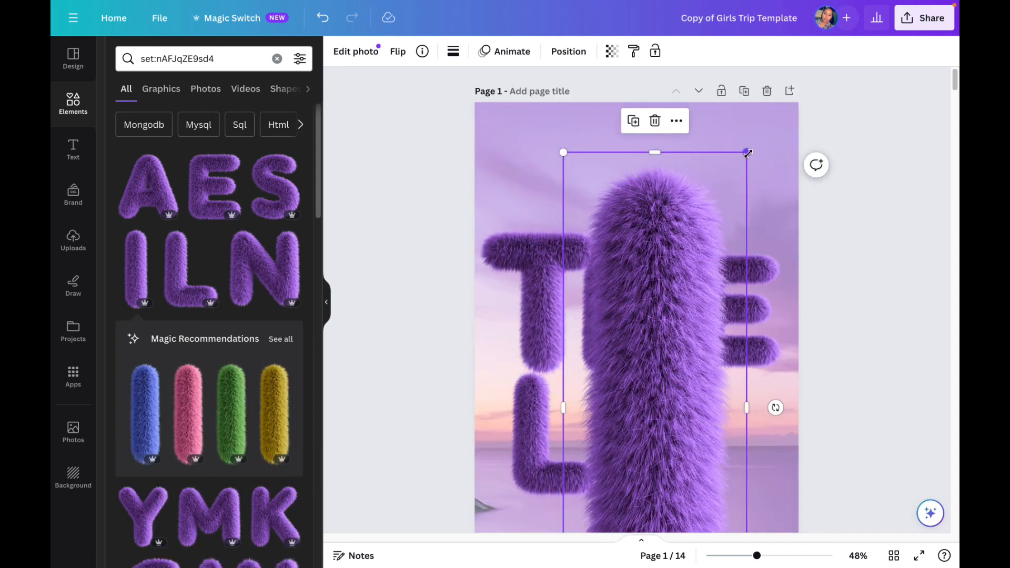
pyautogui.moveTo(689, 266); pyautogui.dragTo(611, 415)
pyautogui.scroll(-4, 663, 358)
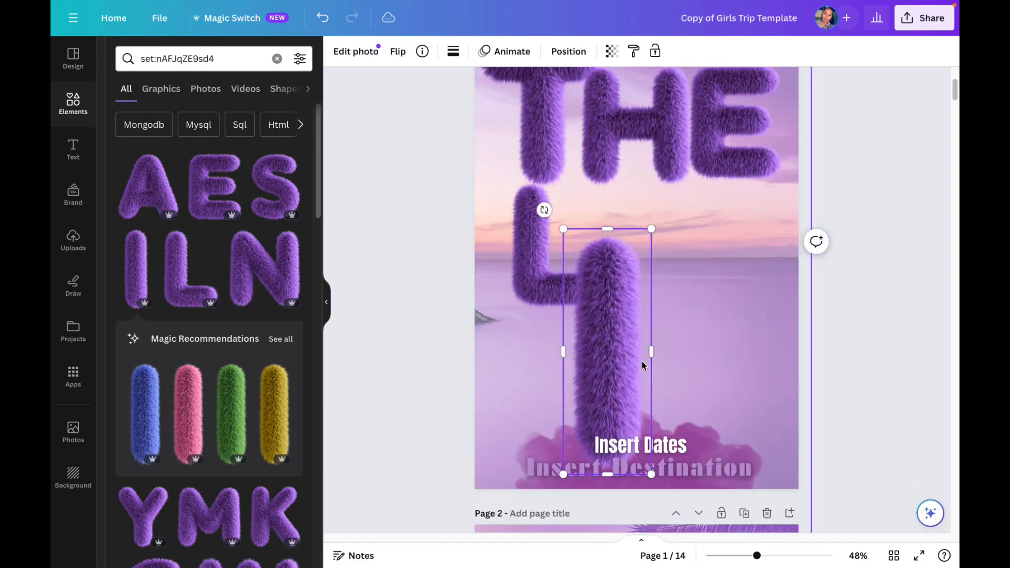
pyautogui.moveTo(631, 358); pyautogui.dragTo(651, 329)
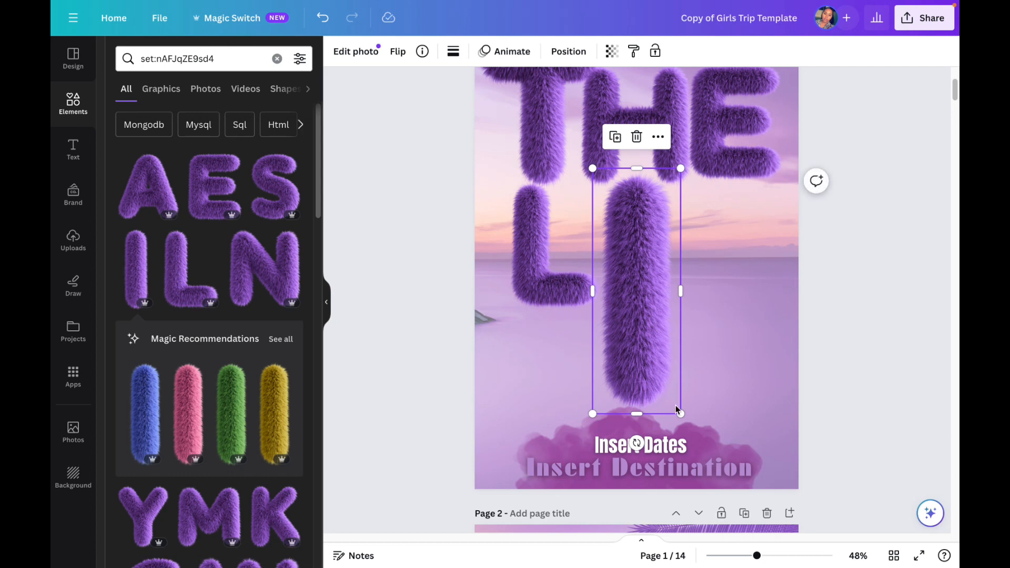
pyautogui.moveTo(677, 402); pyautogui.dragTo(639, 316)
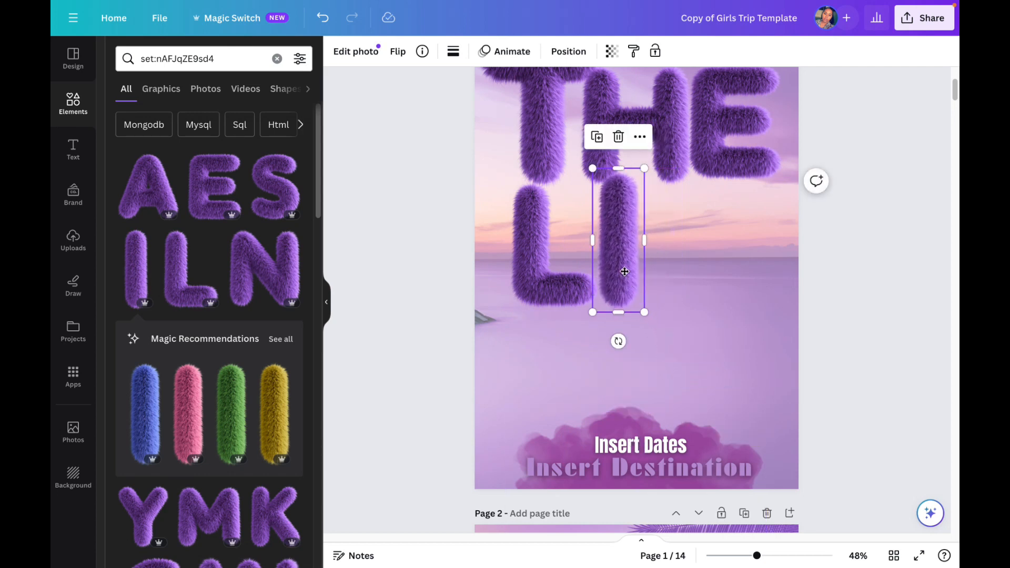
pyautogui.moveTo(623, 268); pyautogui.dragTo(625, 272)
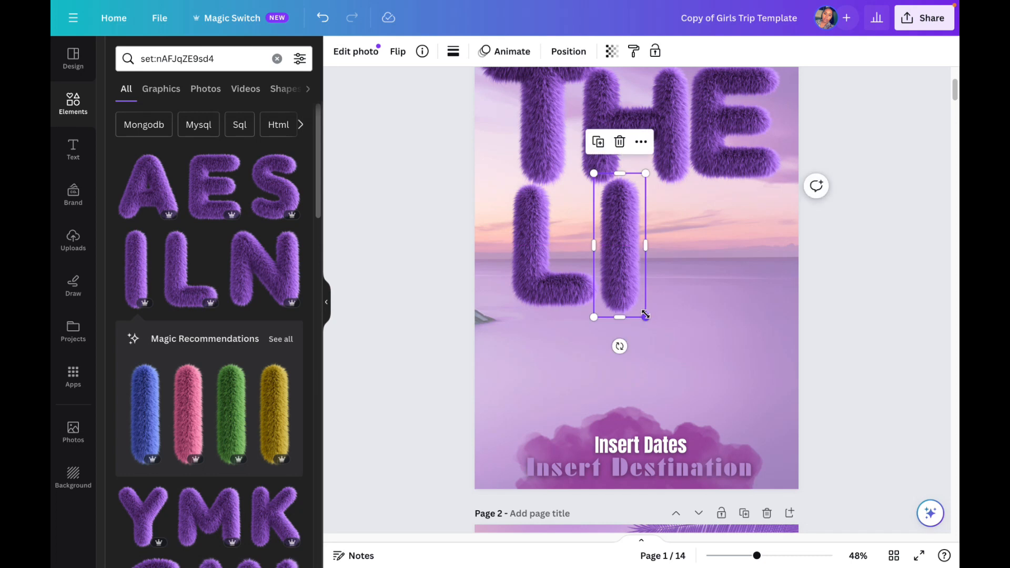
pyautogui.moveTo(646, 315); pyautogui.dragTo(637, 294)
pyautogui.moveTo(627, 257); pyautogui.dragTo(627, 269)
# Step: Add another purple fluffy letter T, place it after the I to spell LIT, and size it to match the row
pyautogui.scroll(-6, 247, 359)
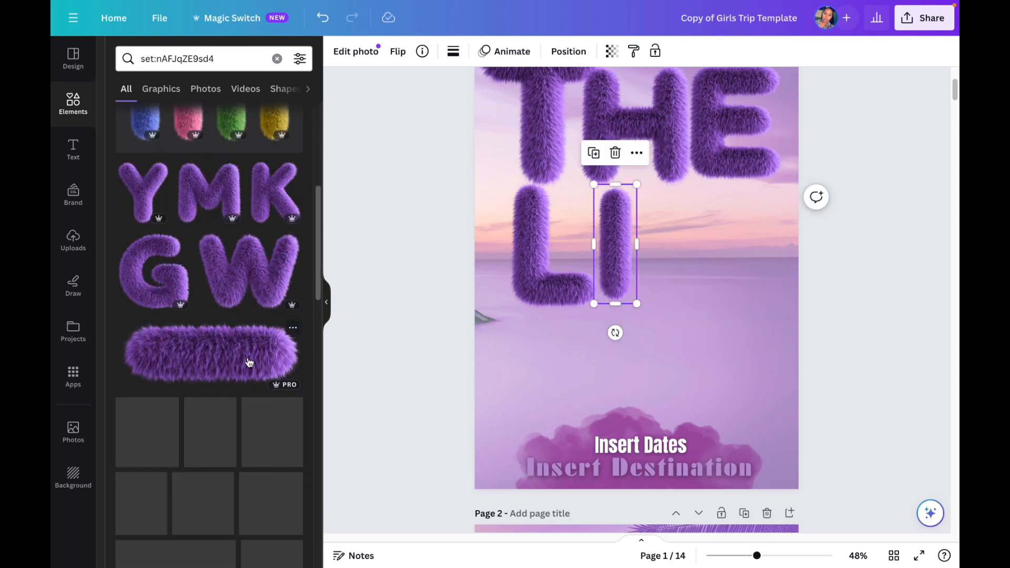
pyautogui.scroll(-3, 249, 362)
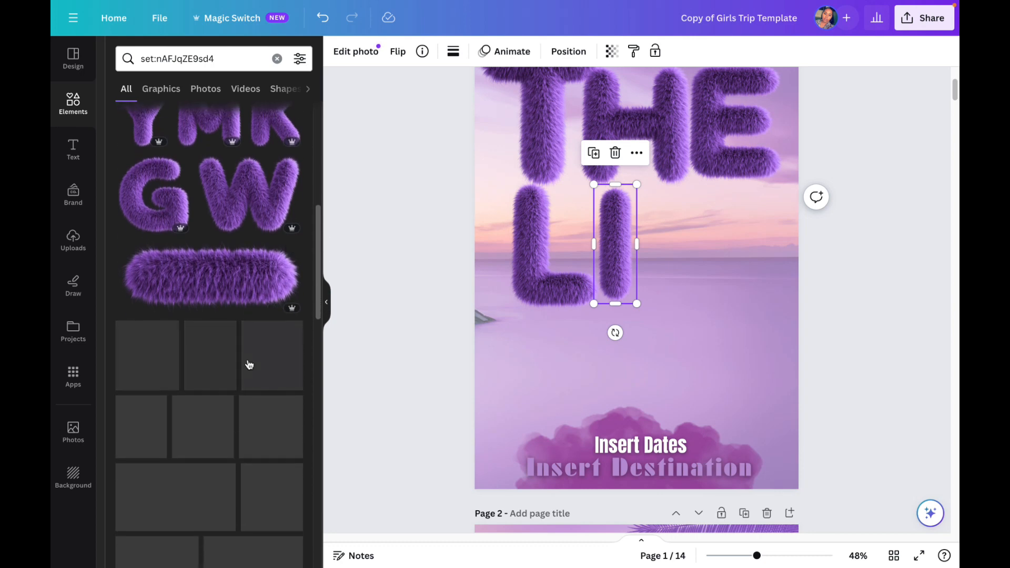
pyautogui.scroll(-7, 248, 363)
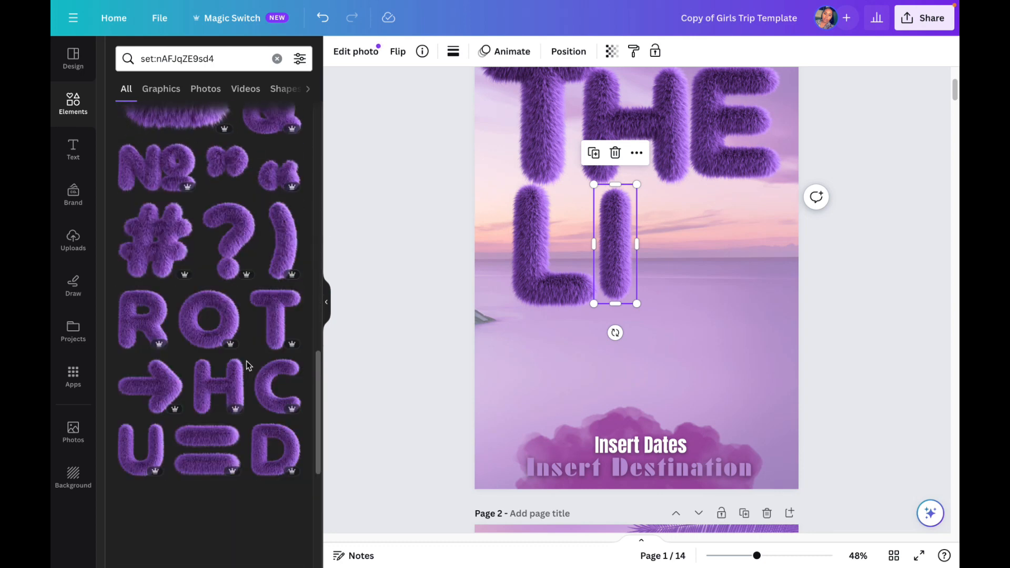
pyautogui.click(274, 322)
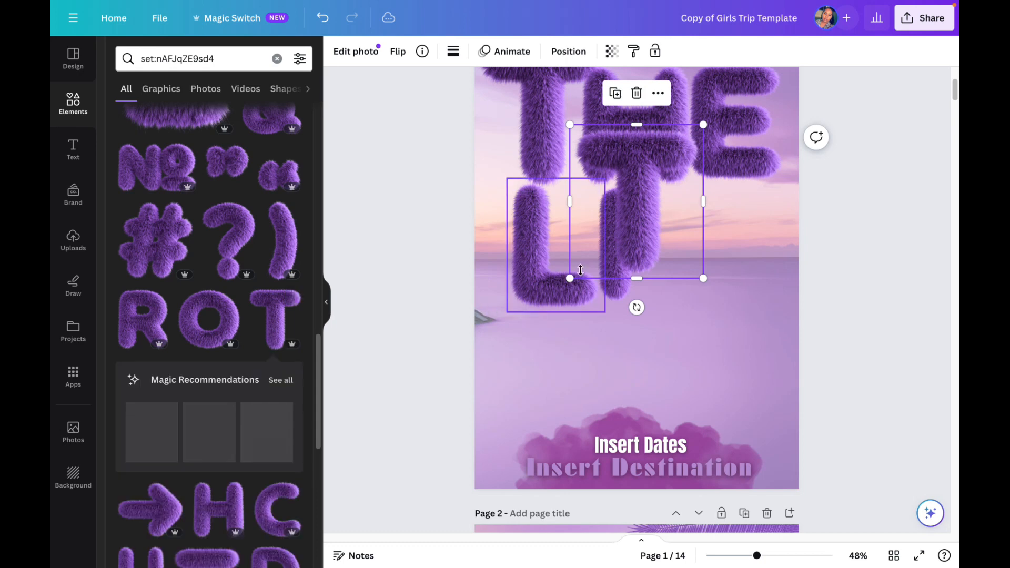
pyautogui.moveTo(636, 248); pyautogui.dragTo(696, 284)
pyautogui.moveTo(641, 303); pyautogui.dragTo(679, 268)
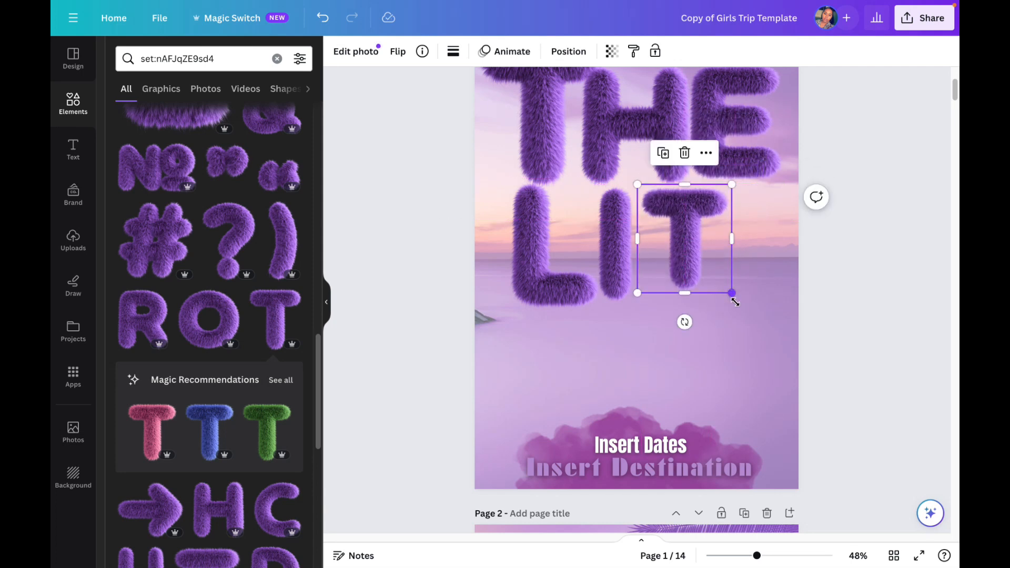
pyautogui.moveTo(735, 301); pyautogui.dragTo(752, 319)
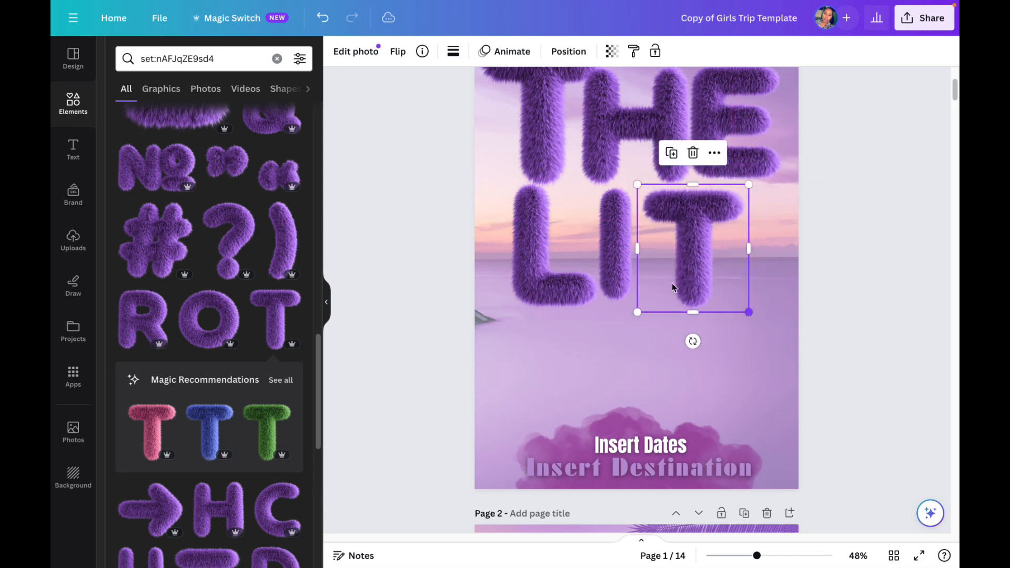
# Step: Place a copy of LIT's T below the L, then add the purple fluffy letter R, shrunk to match, beside it
pyautogui.moveTo(698, 266); pyautogui.dragTo(578, 366)
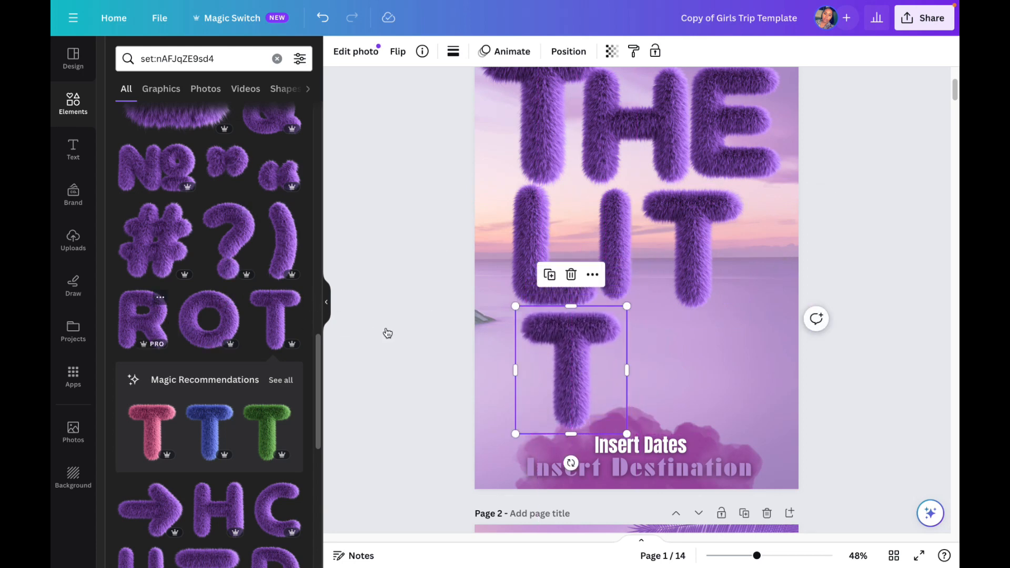
pyautogui.moveTo(592, 197); pyautogui.dragTo(626, 290)
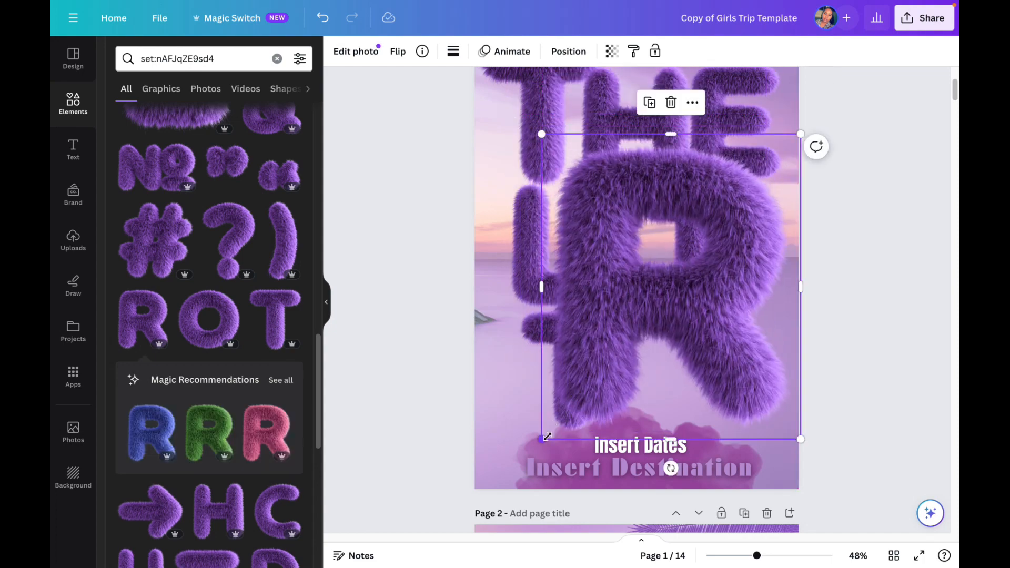
pyautogui.moveTo(591, 390); pyautogui.dragTo(684, 277)
pyautogui.moveTo(726, 232); pyautogui.dragTo(654, 373)
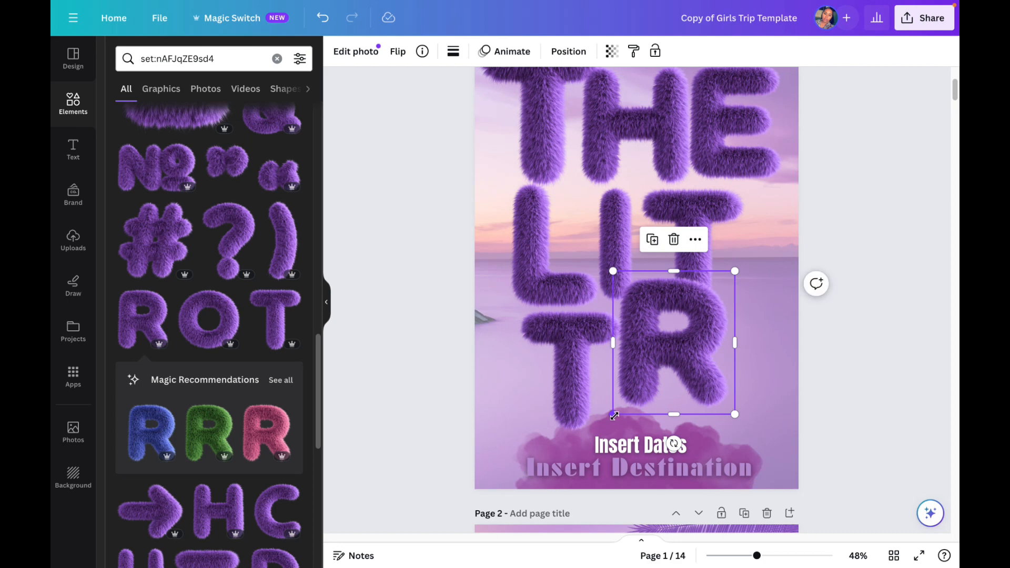
pyautogui.moveTo(623, 406); pyautogui.dragTo(636, 387)
pyautogui.moveTo(682, 342); pyautogui.dragTo(651, 381)
# Step: Duplicate the I of LIT, shrink the copy slightly, and place it after the R in the third row
pyautogui.click(619, 244)
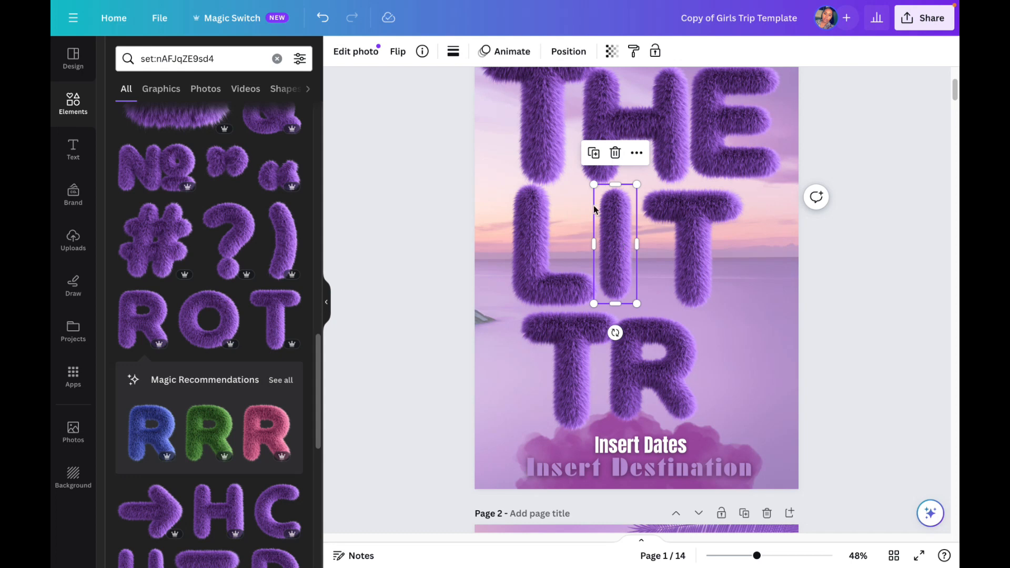
pyautogui.click(604, 162)
pyautogui.moveTo(627, 240); pyautogui.dragTo(724, 354)
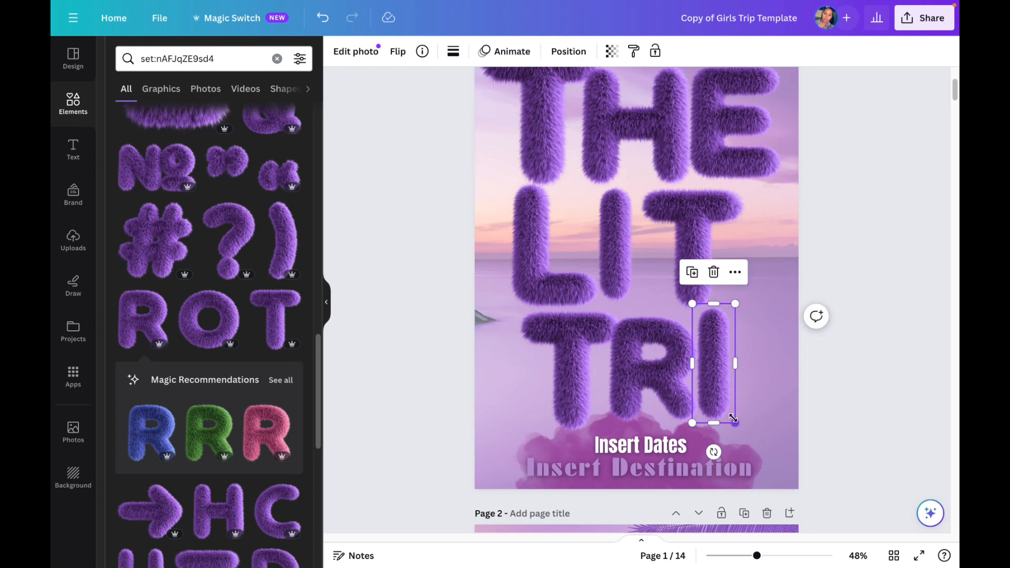
pyautogui.moveTo(733, 419); pyautogui.dragTo(730, 412)
pyautogui.moveTo(716, 367); pyautogui.dragTo(721, 362)
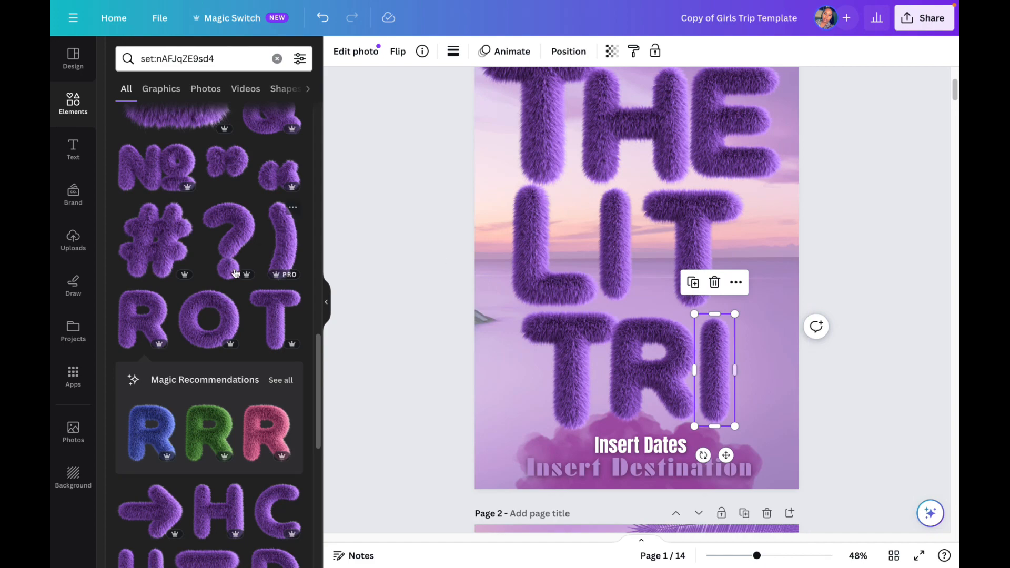
# Step: Add the purple fluffy letter P from the letter set, shrink it, and place it after the I in the third row
pyautogui.scroll(-2, 235, 273)
pyautogui.scroll(6, 226, 275)
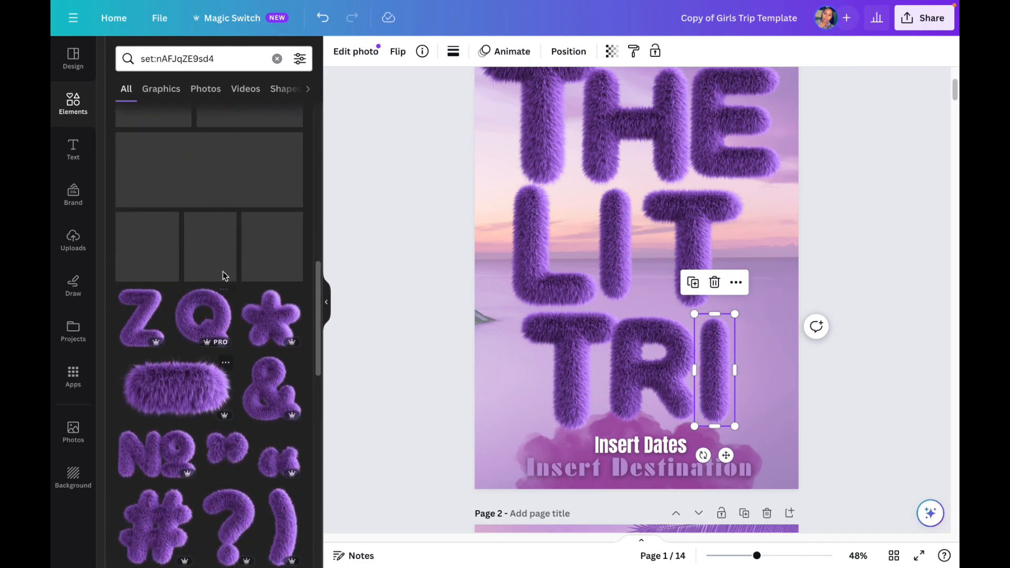
pyautogui.scroll(5, 224, 276)
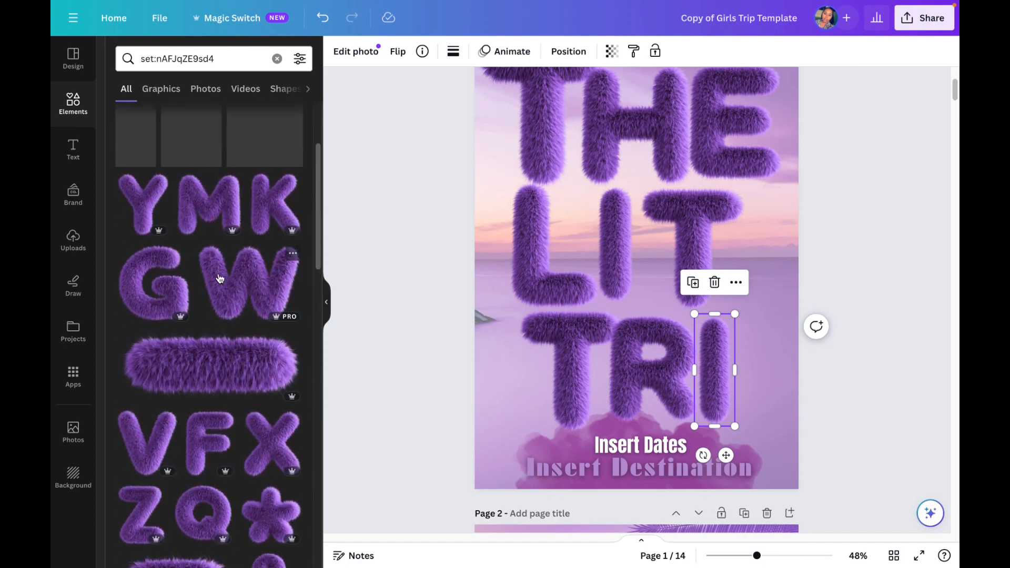
pyautogui.scroll(3, 218, 279)
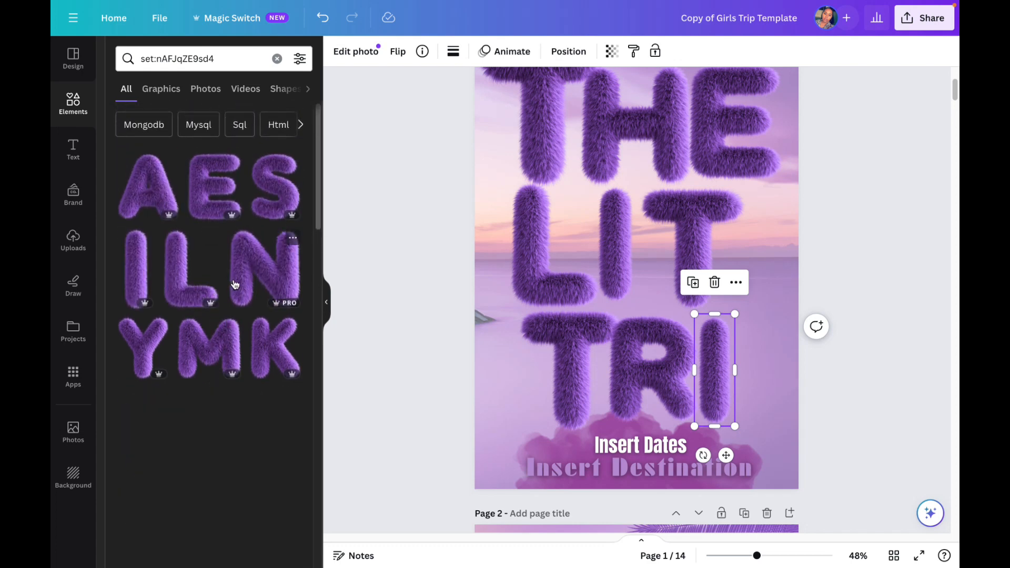
pyautogui.scroll(-1, 235, 285)
pyautogui.scroll(-3, 235, 285)
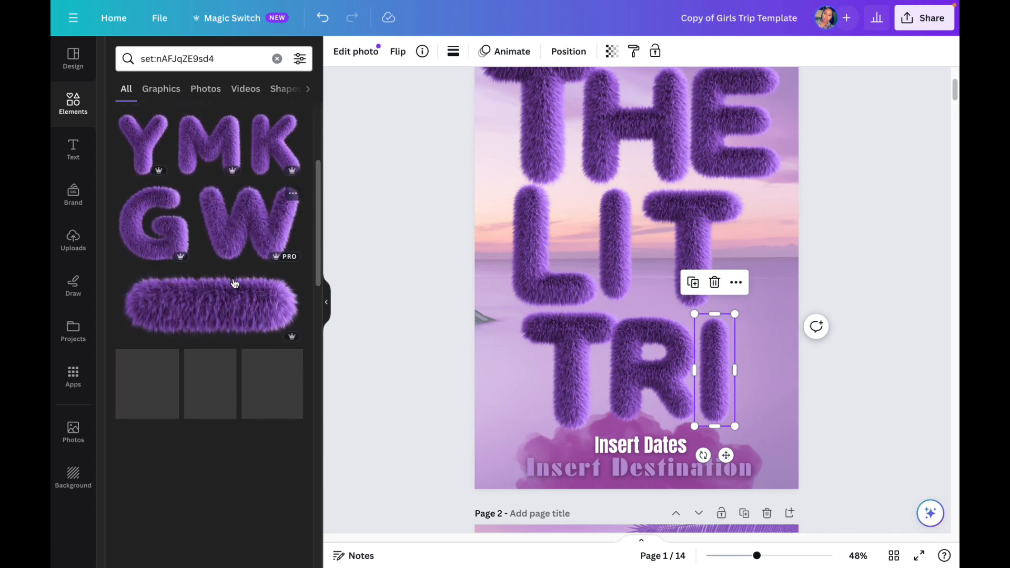
pyautogui.scroll(-1, 234, 284)
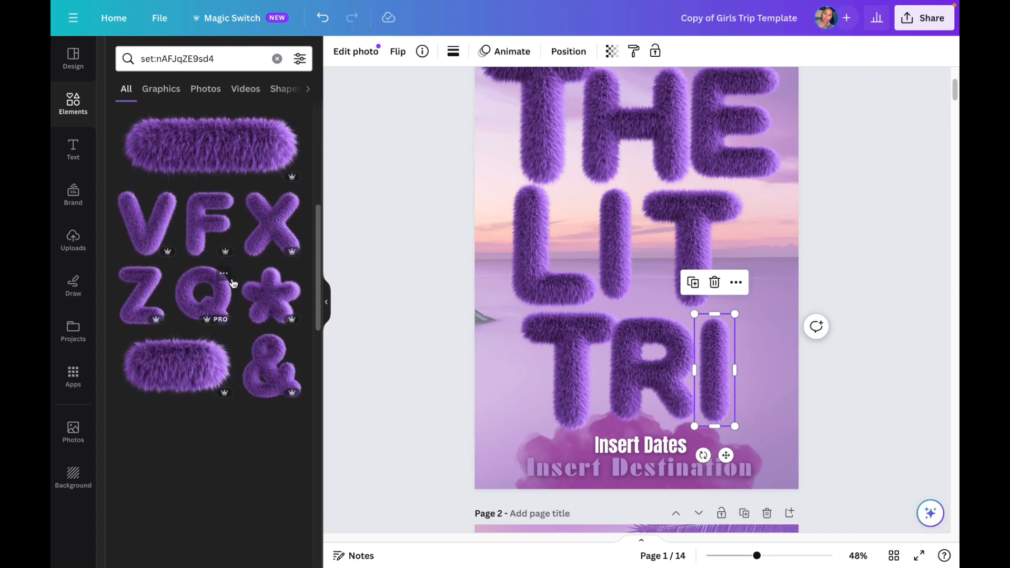
pyautogui.scroll(-1, 231, 284)
pyautogui.scroll(-3, 230, 285)
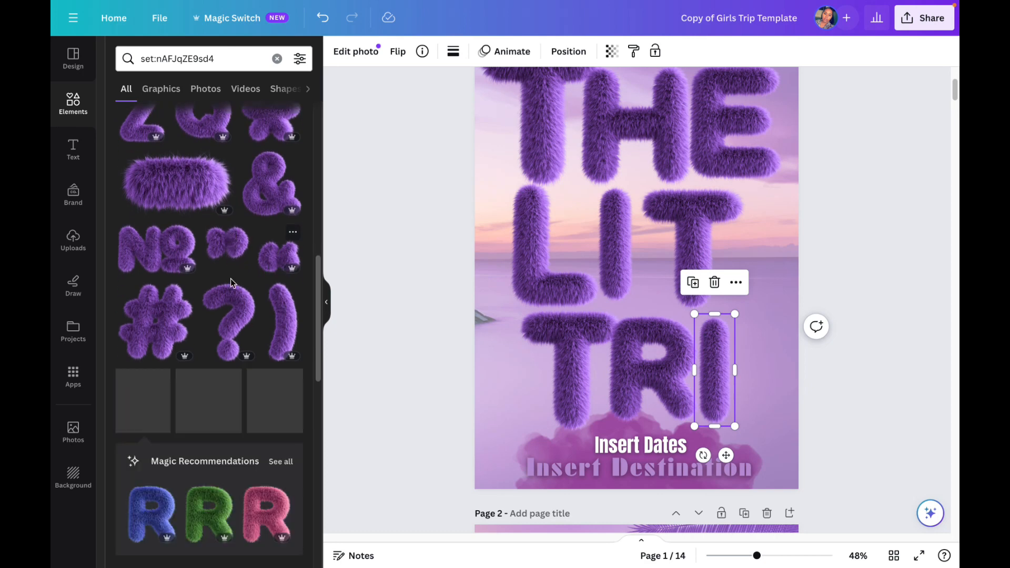
pyautogui.scroll(-4, 231, 287)
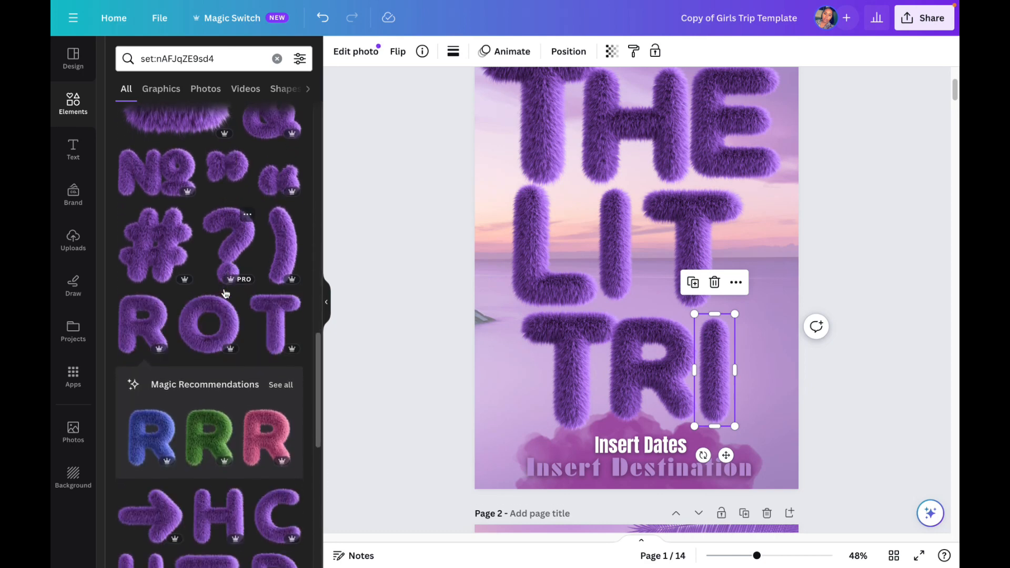
pyautogui.scroll(-3, 226, 293)
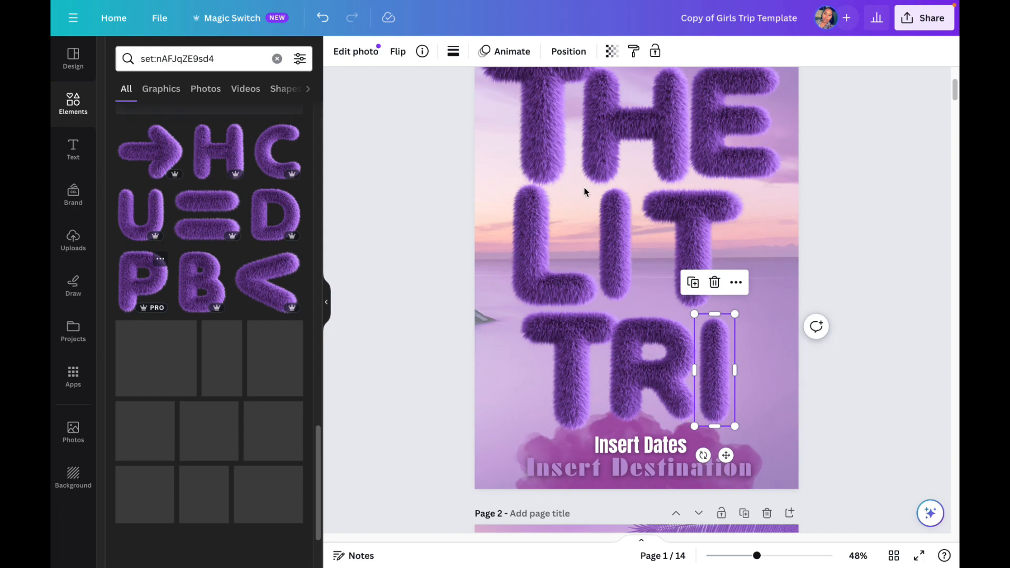
pyautogui.moveTo(604, 212); pyautogui.dragTo(730, 293)
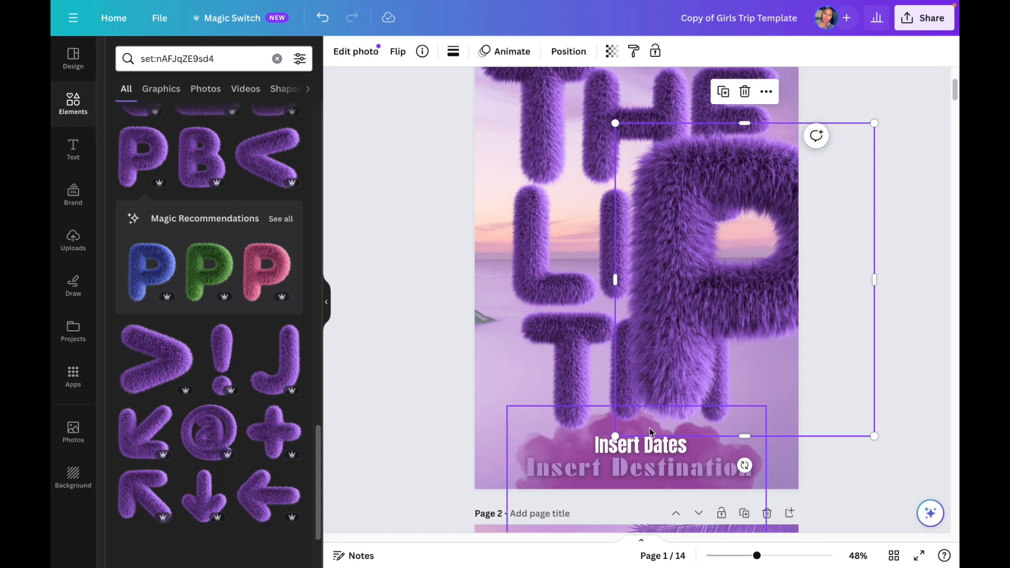
pyautogui.moveTo(627, 430); pyautogui.dragTo(712, 349)
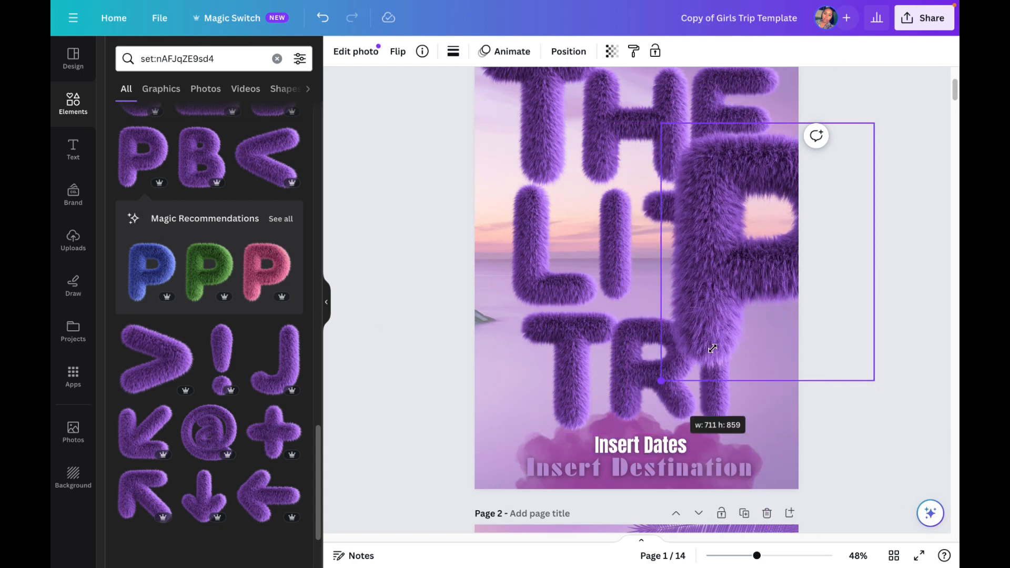
pyautogui.moveTo(742, 297); pyautogui.dragTo(749, 289)
pyautogui.moveTo(773, 245); pyautogui.dragTo(721, 368)
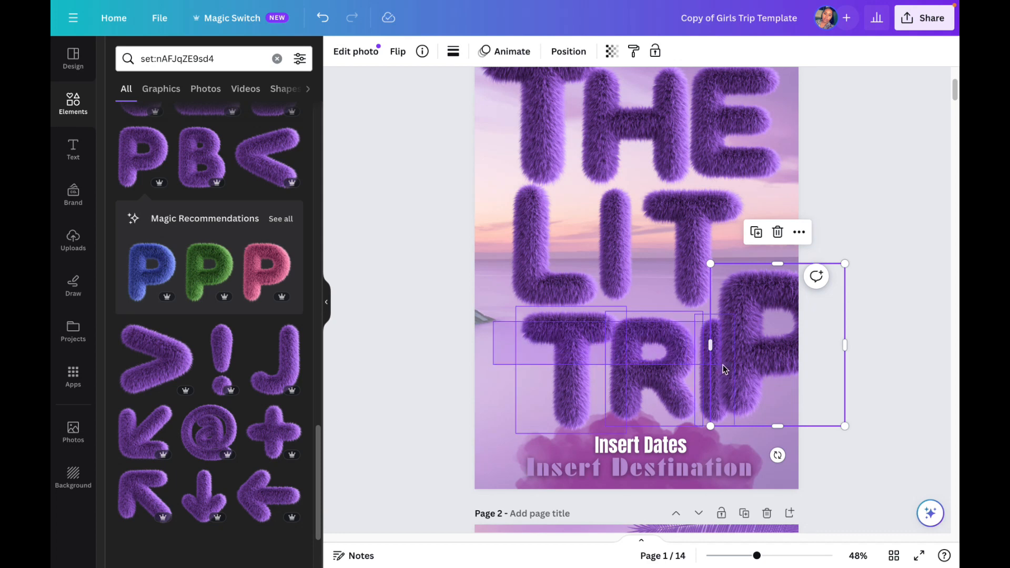
# Step: Shift the TRIP row left to fit the page, then move the P clear of the I and shrink it to match
pyautogui.keyDown('shift'); pyautogui.click(693, 370); pyautogui.keyUp('shift')
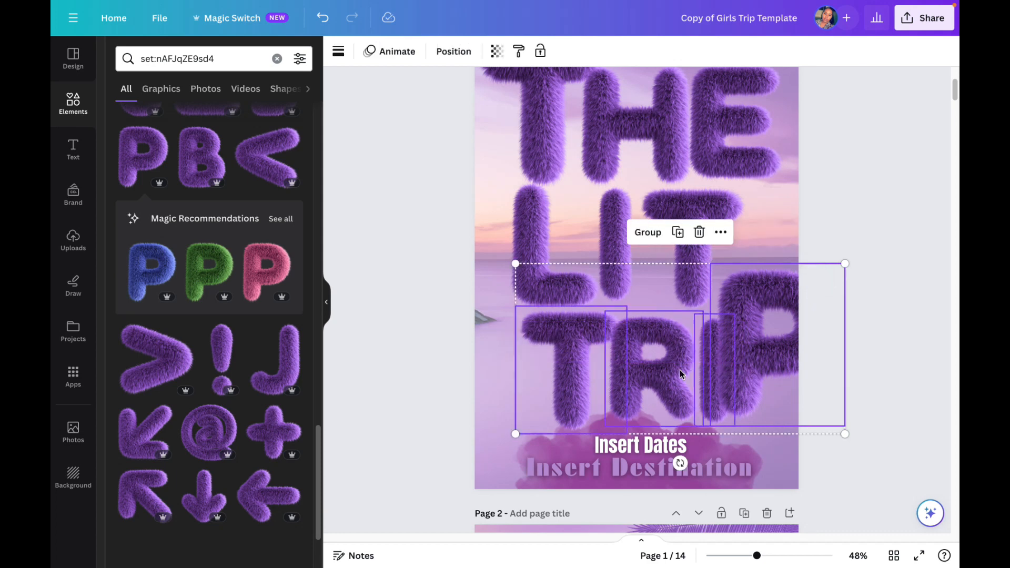
pyautogui.moveTo(680, 370); pyautogui.dragTo(664, 370)
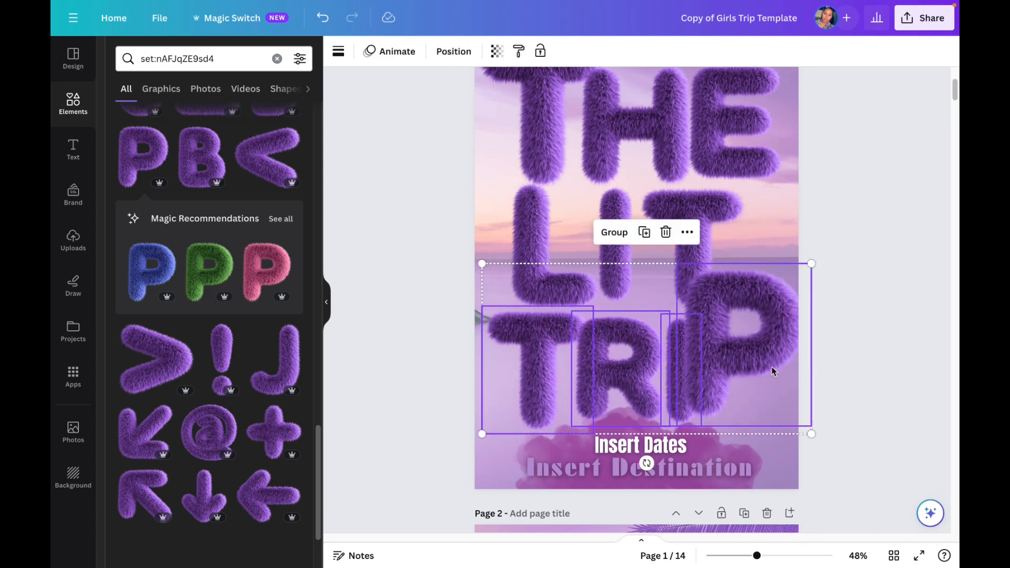
pyautogui.click(812, 379)
pyautogui.moveTo(732, 360); pyautogui.dragTo(722, 393)
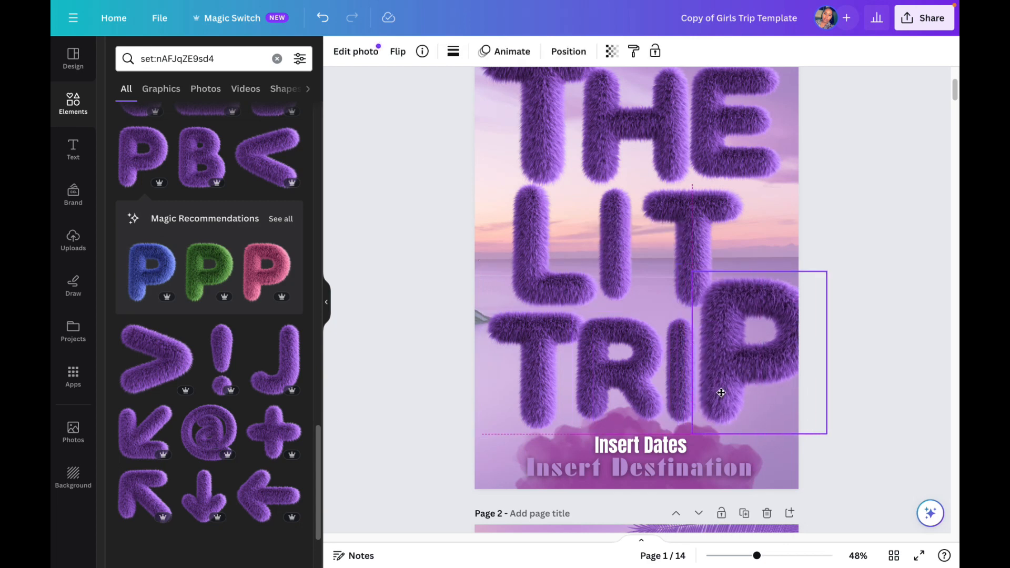
pyautogui.moveTo(797, 317); pyautogui.dragTo(797, 318)
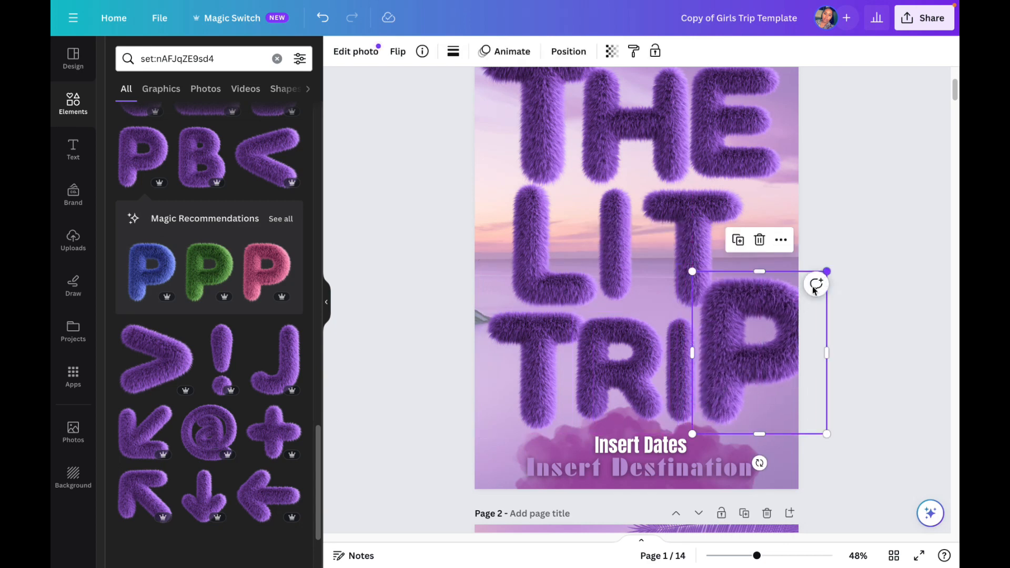
pyautogui.moveTo(828, 271); pyautogui.dragTo(761, 333)
# Step: Move the THE row higher on the cover, then move LIT up close beneath it and slightly right to centre it
pyautogui.scroll(-3, 761, 333)
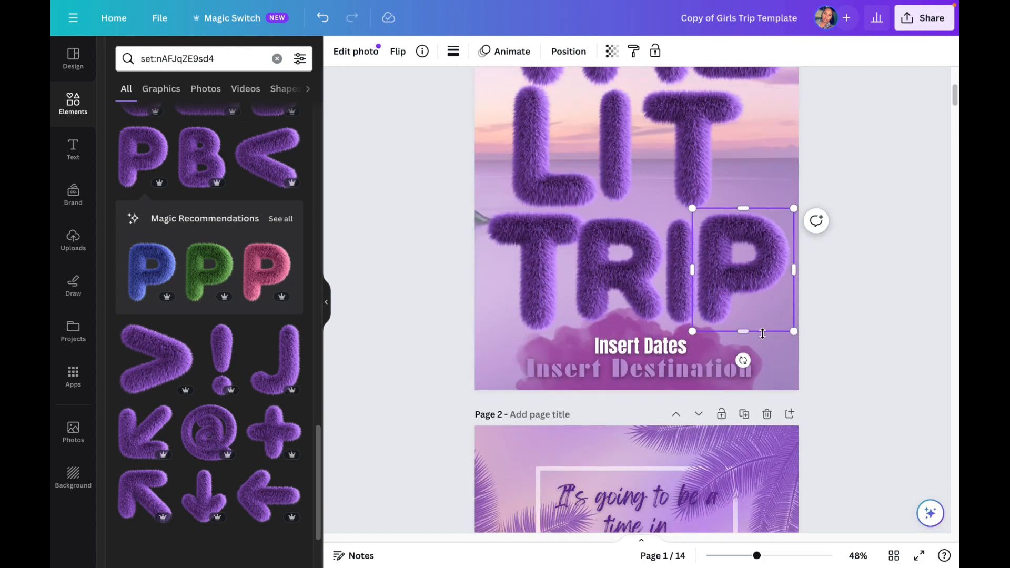
pyautogui.scroll(5, 761, 332)
pyautogui.moveTo(789, 293); pyautogui.dragTo(557, 207)
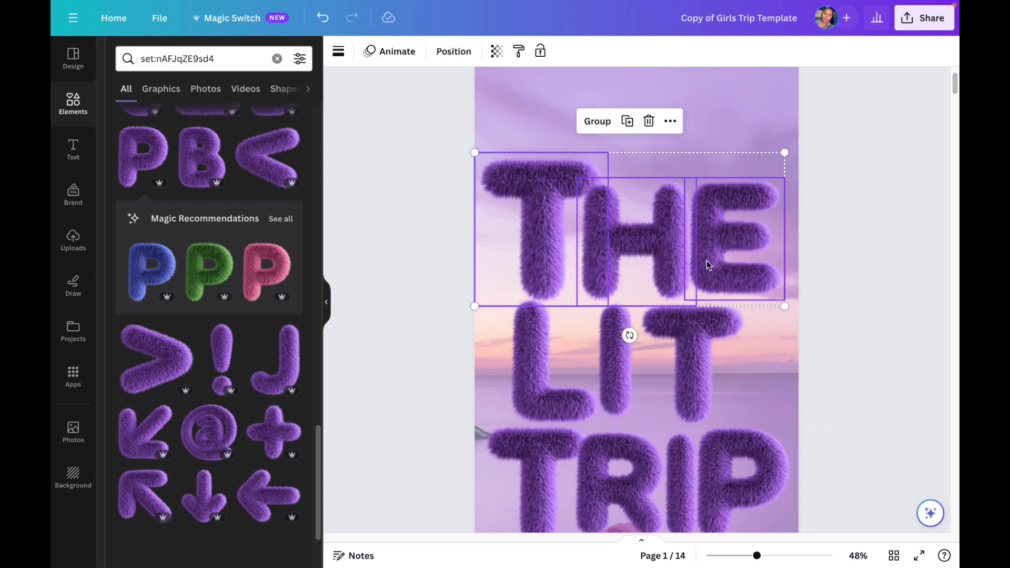
pyautogui.moveTo(705, 264); pyautogui.dragTo(707, 211)
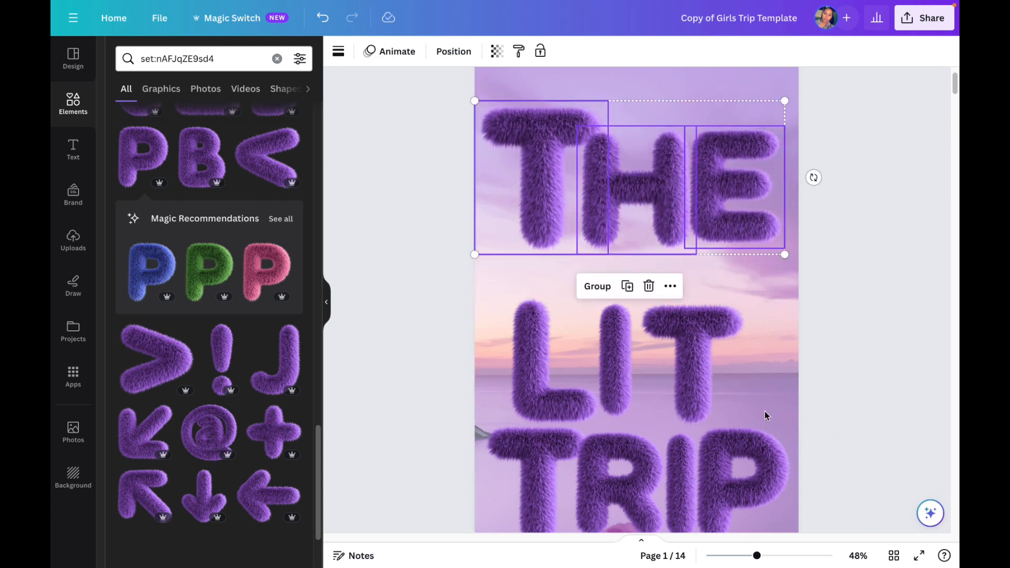
pyautogui.moveTo(755, 557); pyautogui.dragTo(751, 556)
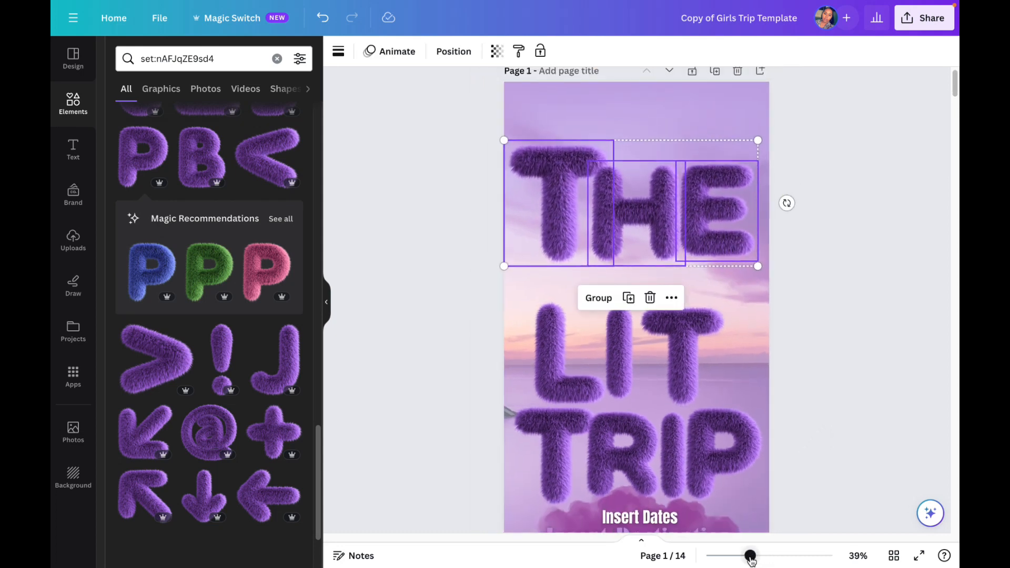
pyautogui.moveTo(731, 367); pyautogui.dragTo(606, 348)
pyautogui.moveTo(673, 334); pyautogui.dragTo(681, 319)
pyautogui.click(746, 322)
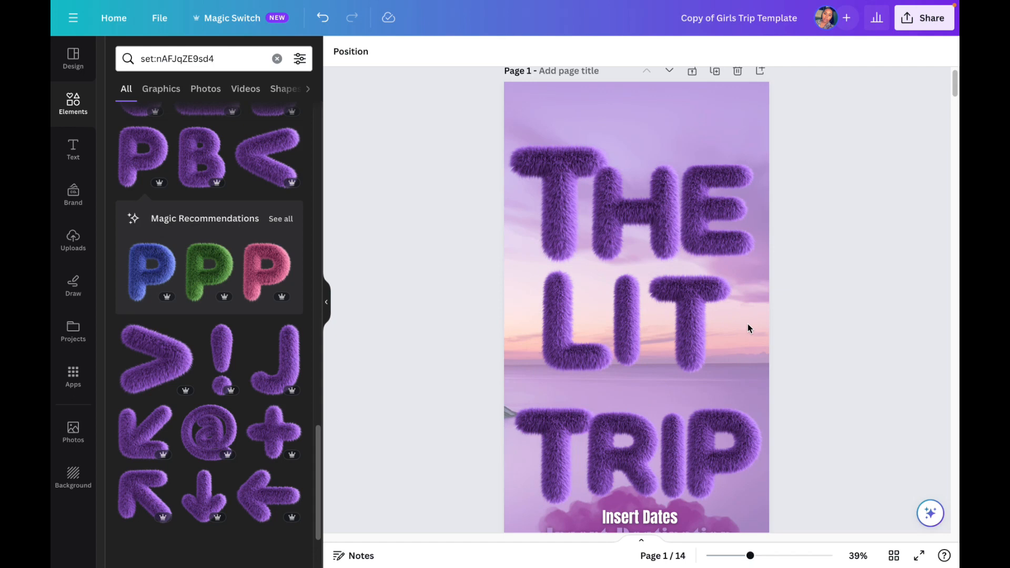
# Step: Enlarge the I of LIT slightly and move the T closer to it to even out the row
pyautogui.click(626, 320)
pyautogui.moveTo(644, 369); pyautogui.dragTo(648, 376)
pyautogui.moveTo(640, 341); pyautogui.dragTo(692, 329)
pyautogui.click(692, 330)
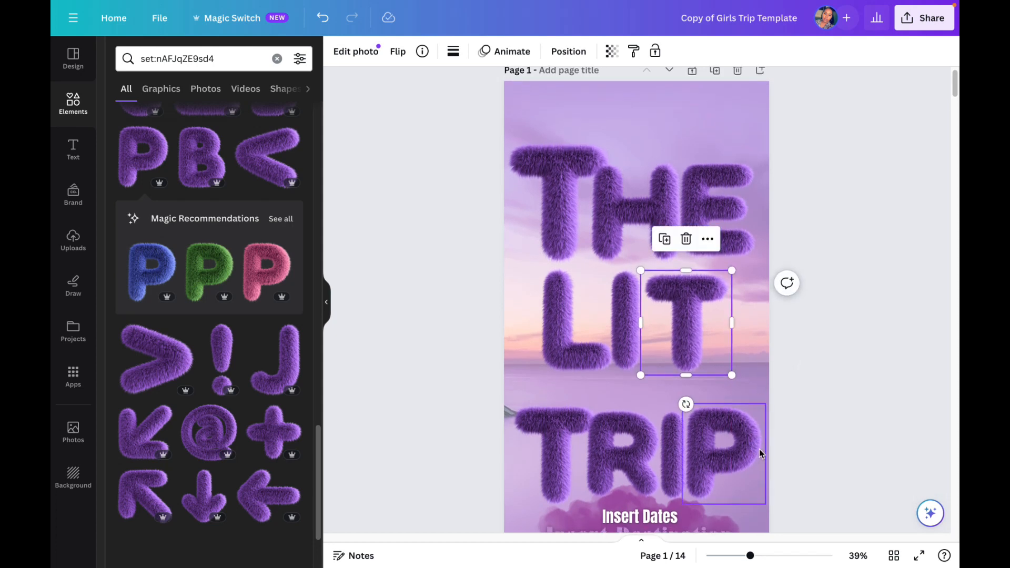
# Step: Move the whole TRIP row up close beneath LIT, leaving space above the date text
pyautogui.scroll(-2, 759, 449)
pyautogui.moveTo(682, 400); pyautogui.dragTo(580, 371)
pyautogui.moveTo(681, 378); pyautogui.dragTo(682, 369)
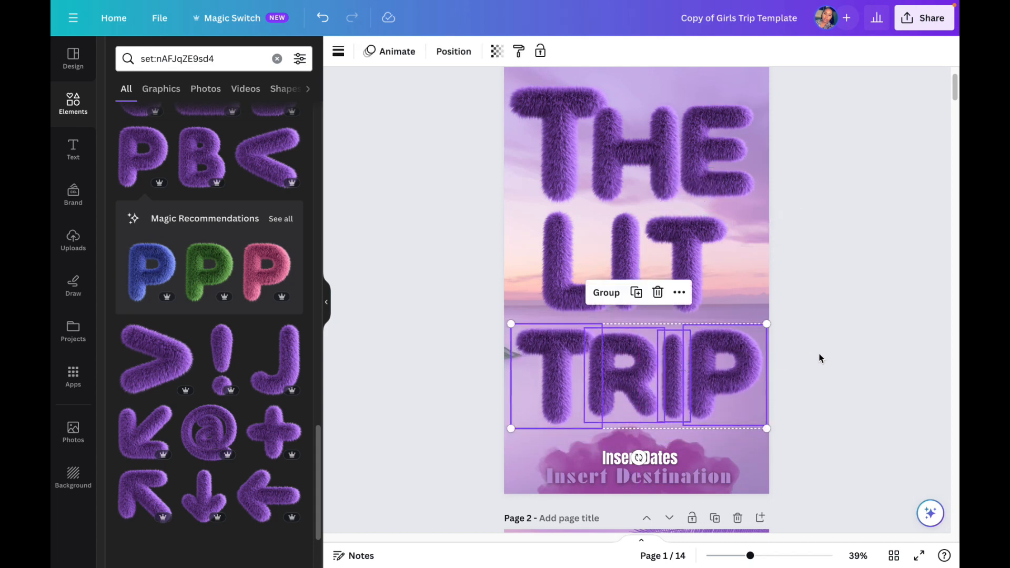
pyautogui.click(804, 407)
# Step: Replace the cover's Insert Dates placeholder with "March 5 - 11, 2024"
pyautogui.scroll(-2, 768, 422)
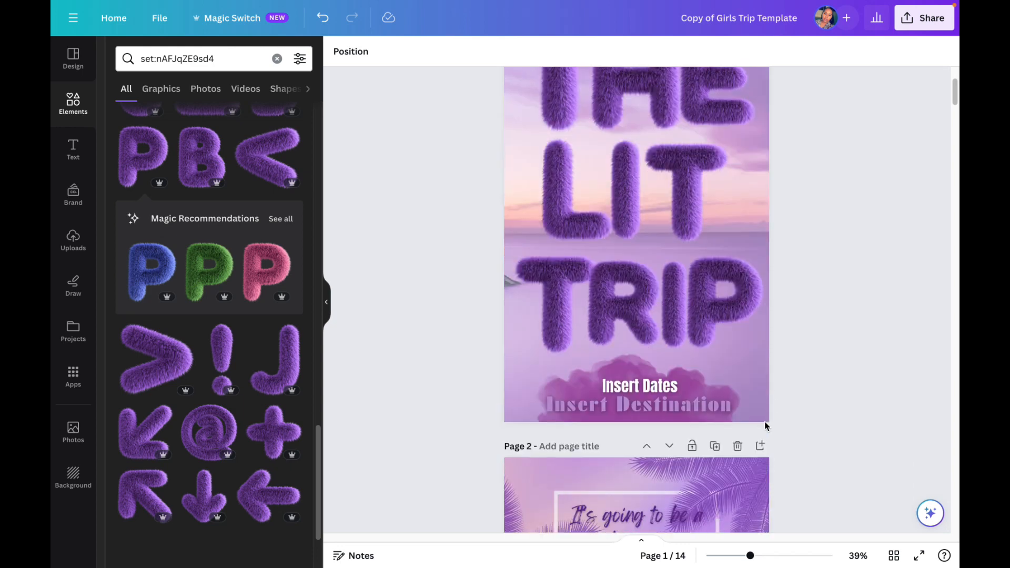
pyautogui.click(665, 387)
pyautogui.doubleClick(664, 386)
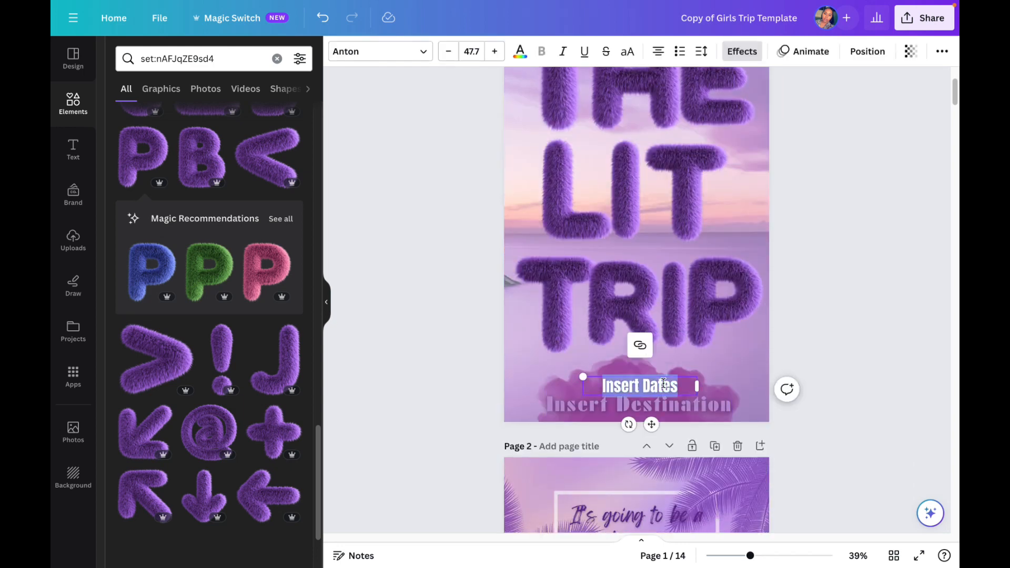
pyautogui.write('March 5')
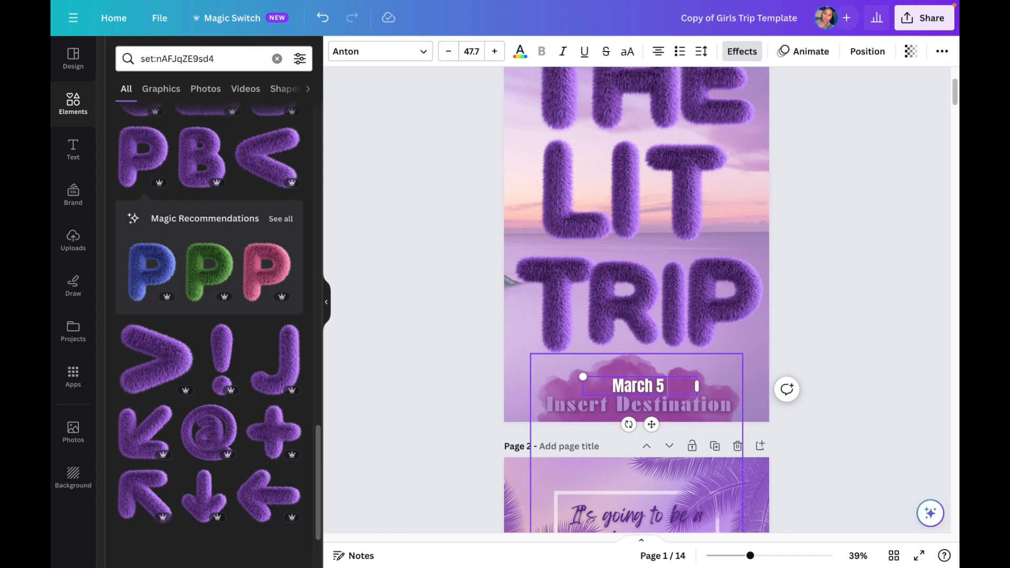
pyautogui.write(' - 11, 2024')
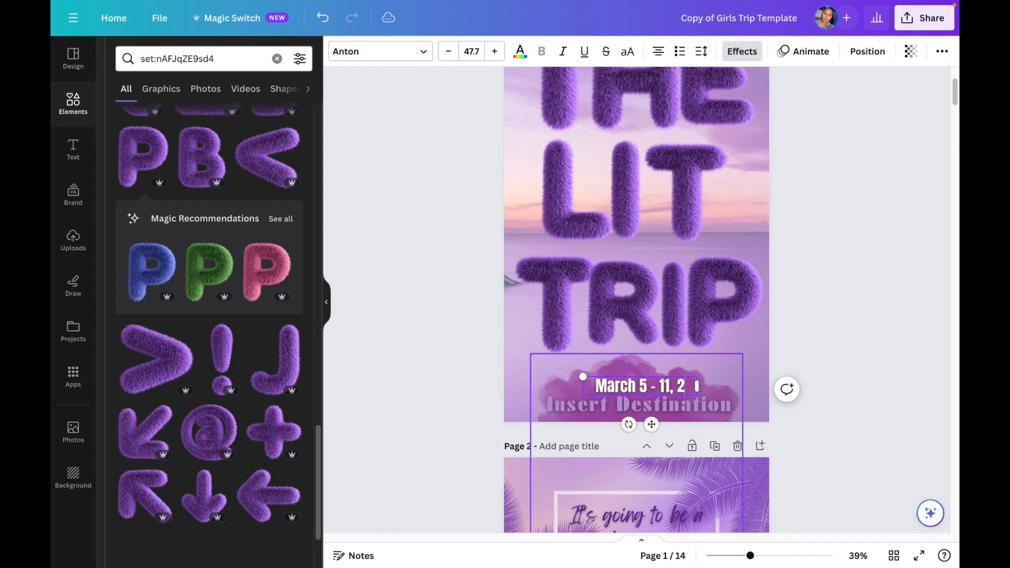
# Step: Replace the cover's Insert Destination placeholder with "Cancun"
pyautogui.click(687, 402)
pyautogui.write('Can')
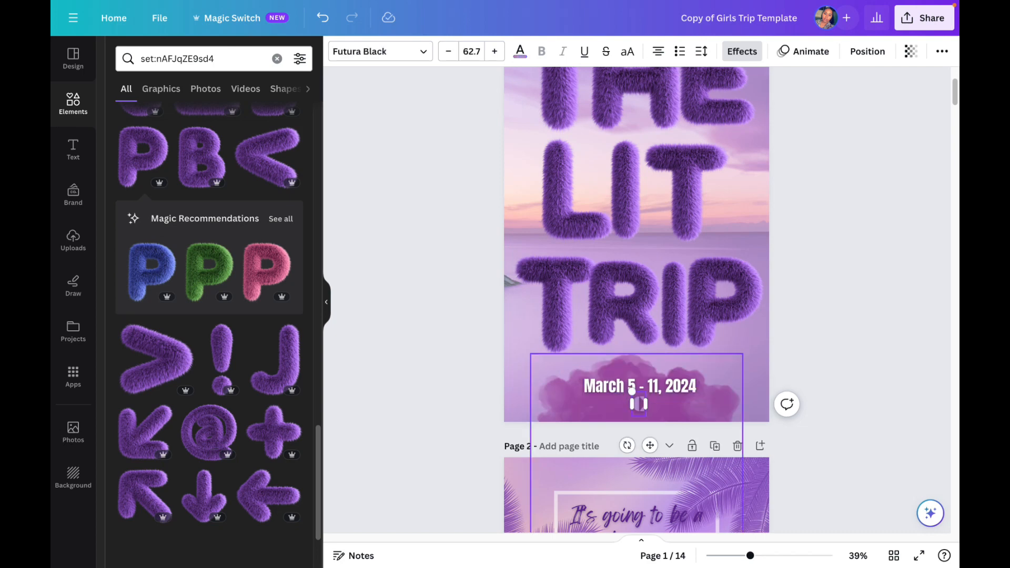
pyautogui.write('cun')
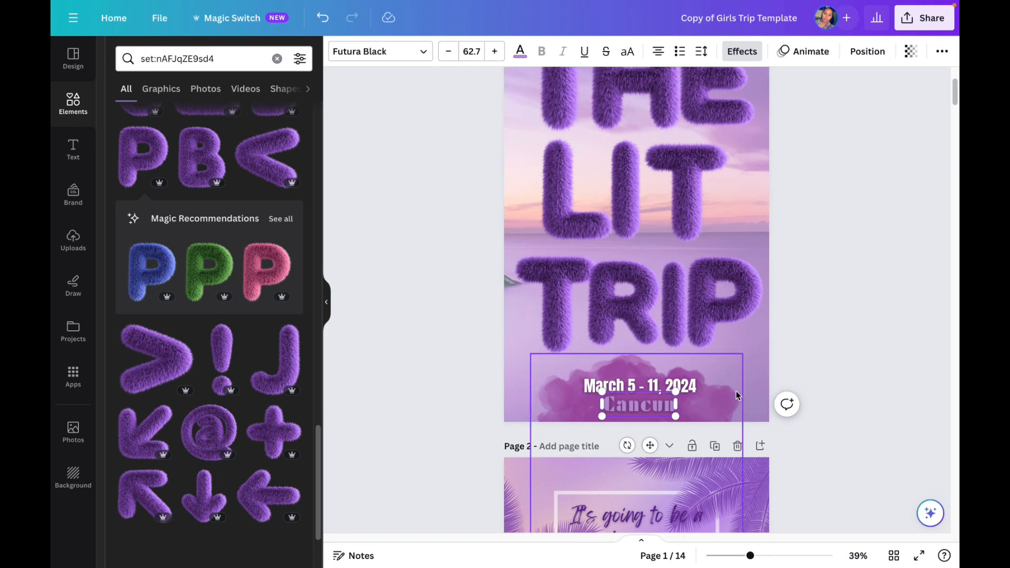
pyautogui.click(744, 383)
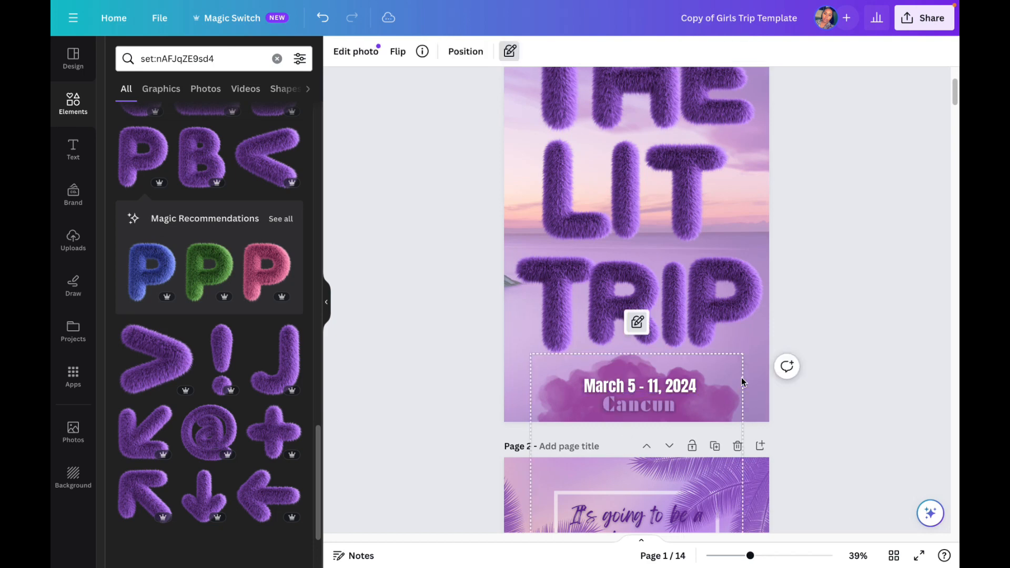
# Step: Change the font of the Cancun text on the cover to Anton
pyautogui.click(657, 411)
pyautogui.doubleClick(657, 408)
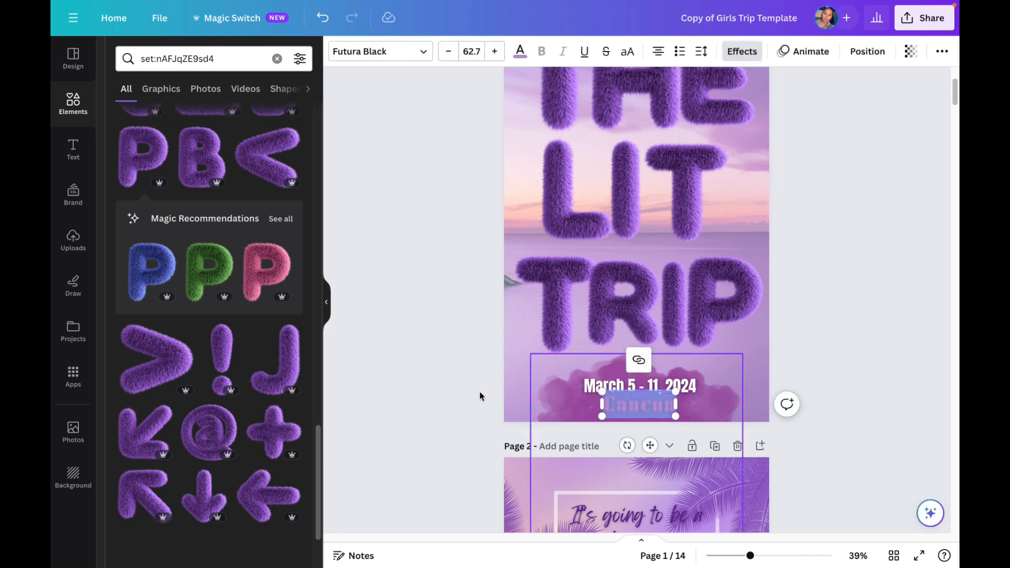
pyautogui.click(388, 54)
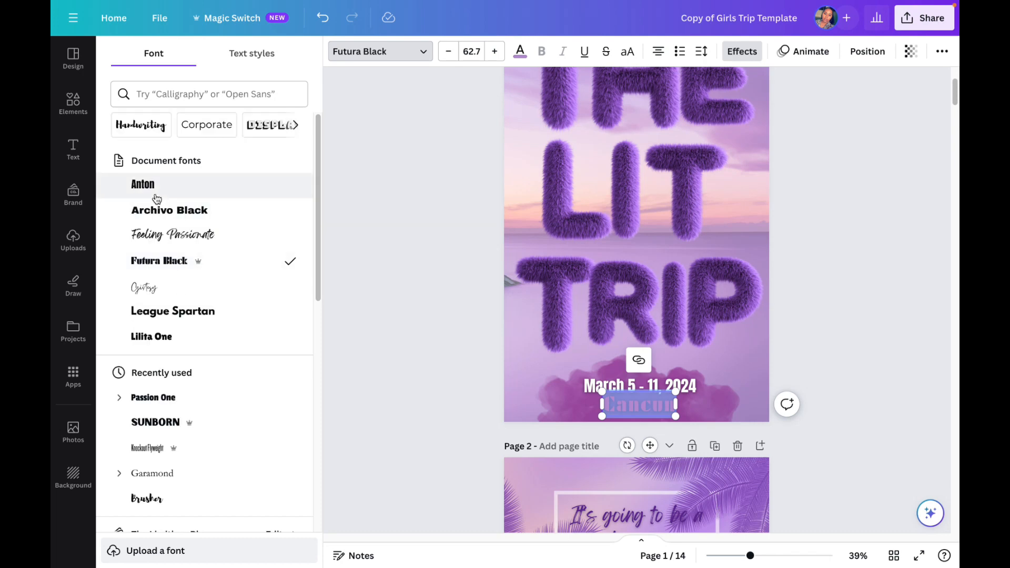
pyautogui.click(155, 195)
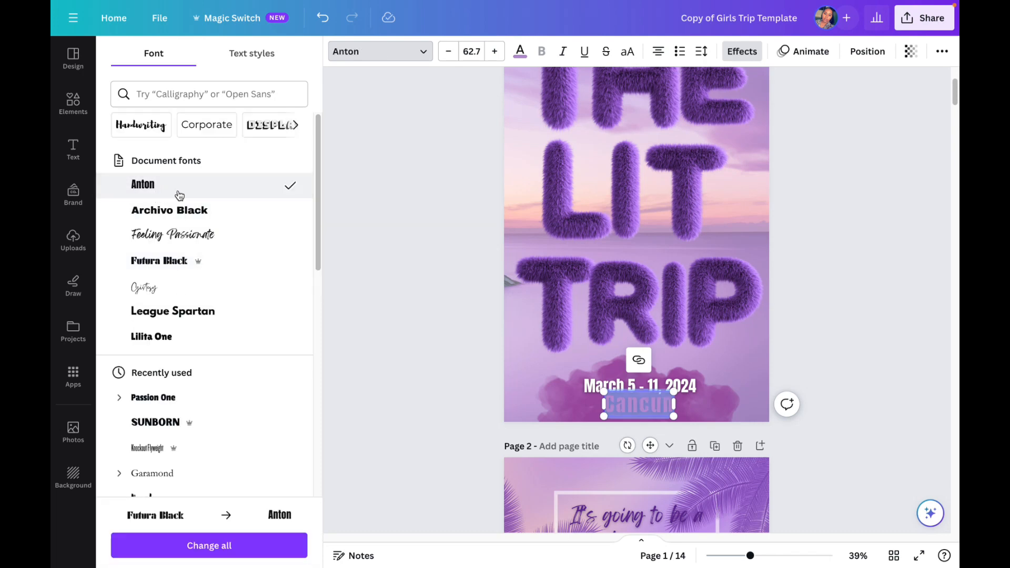
pyautogui.click(750, 367)
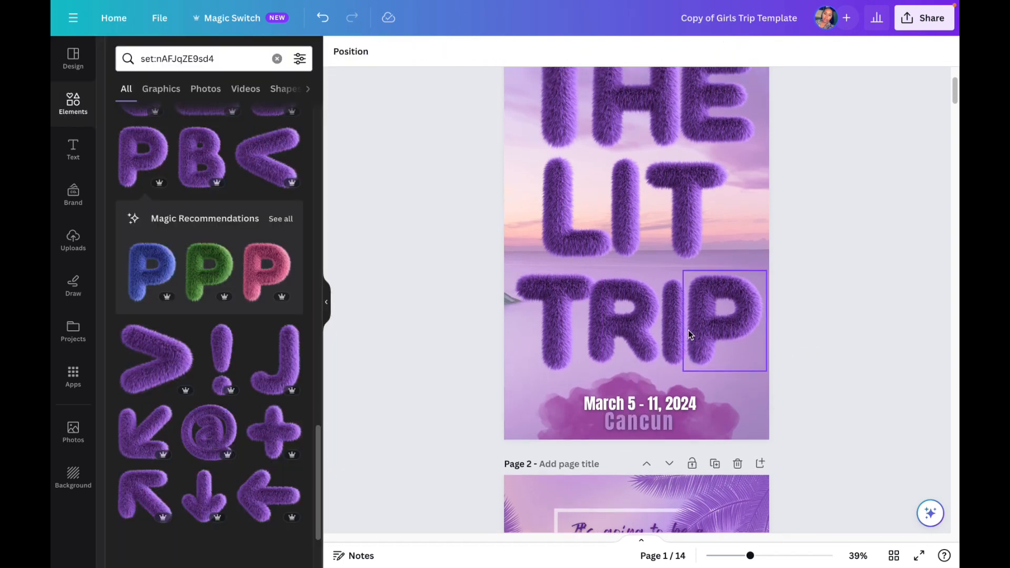
# Step: Replace the occasion placeholder in page 2's letter text with "birthday trip"
pyautogui.scroll(-4, 688, 330)
pyautogui.scroll(-1, 658, 321)
pyautogui.scroll(-1, 639, 331)
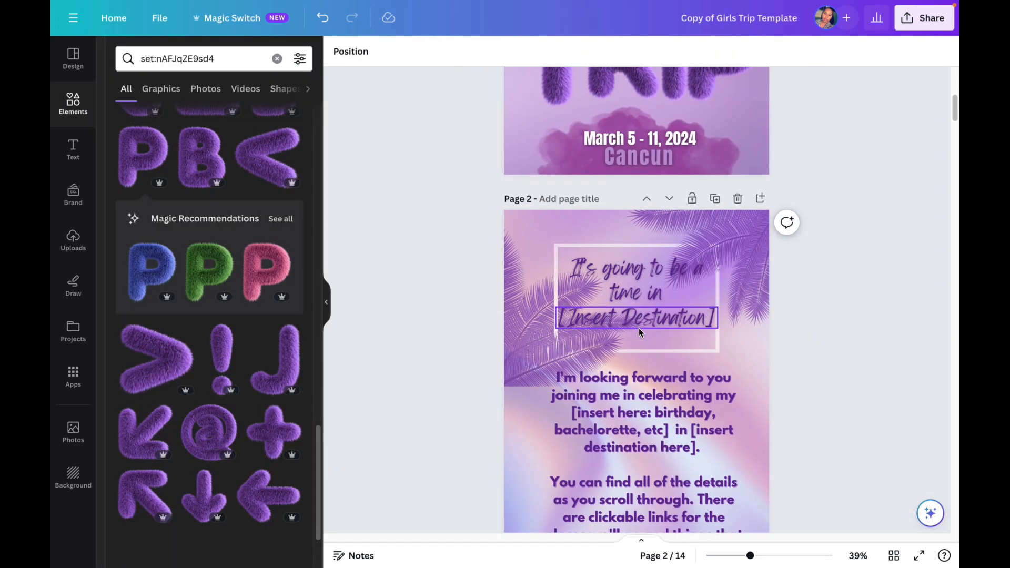
pyautogui.scroll(-1, 636, 329)
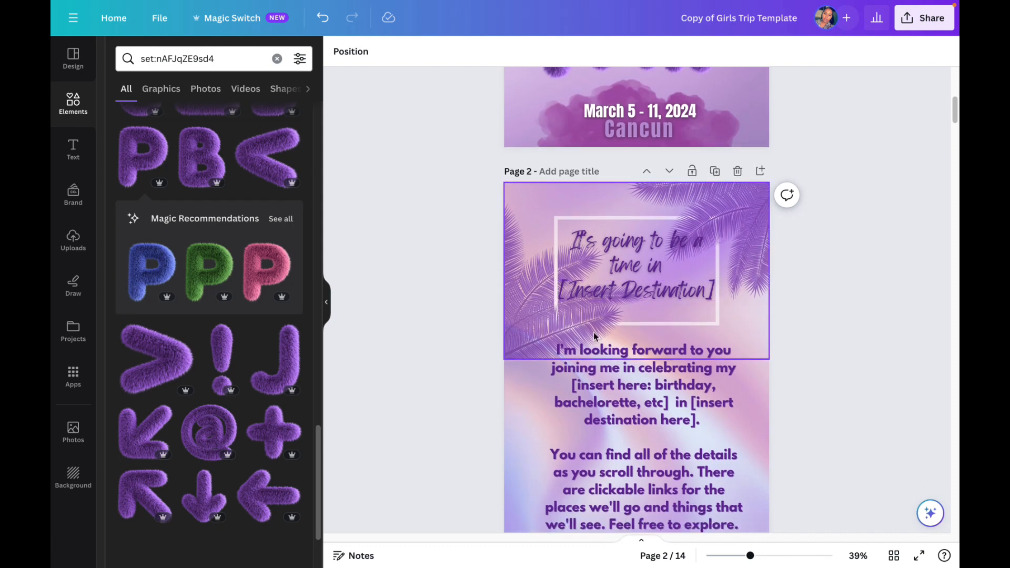
pyautogui.scroll(-5, 600, 332)
pyautogui.scroll(3, 605, 337)
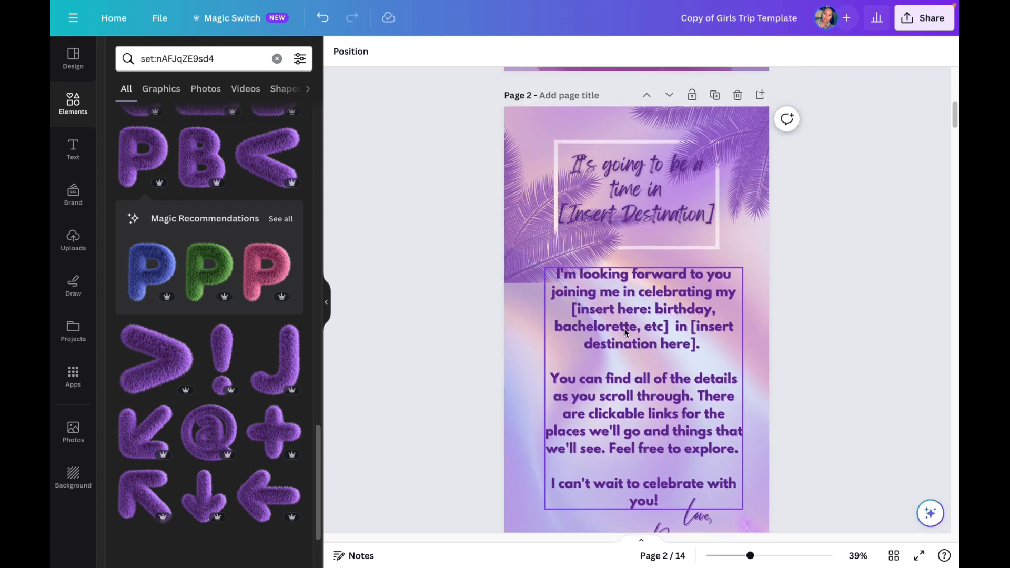
pyautogui.click(592, 314)
pyautogui.click(573, 310)
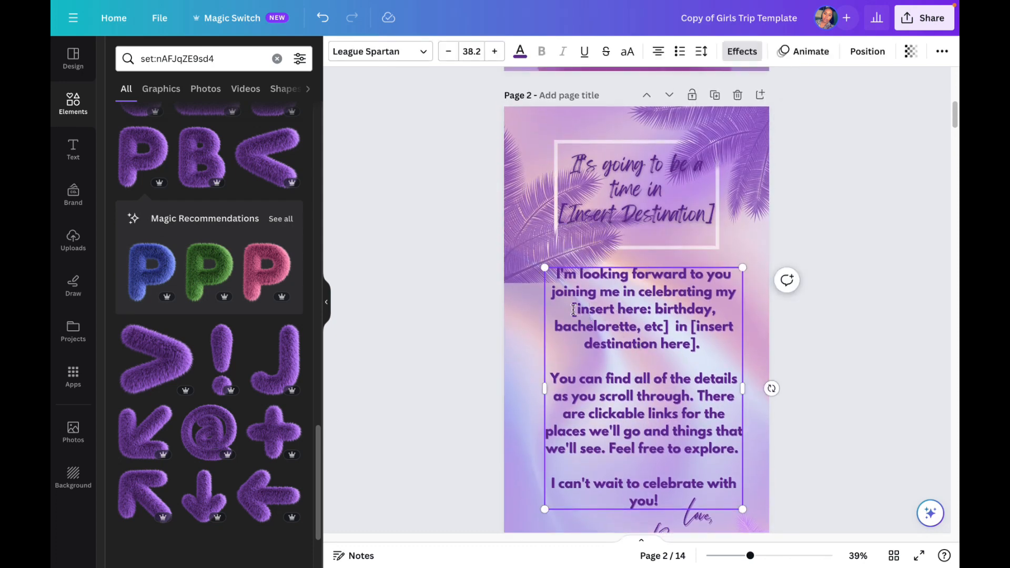
pyautogui.moveTo(626, 315); pyautogui.dragTo(666, 327)
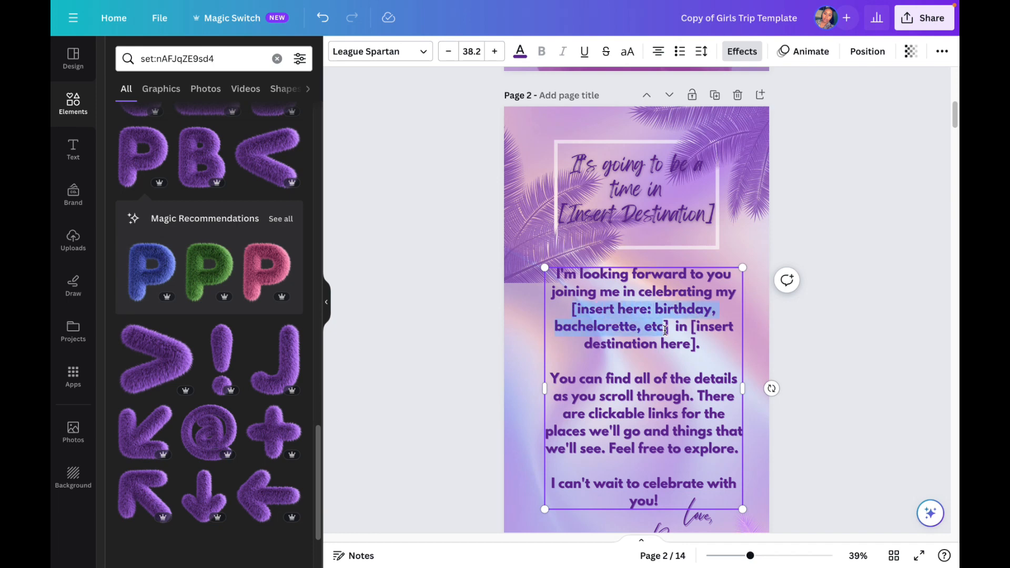
pyautogui.write('birthday')
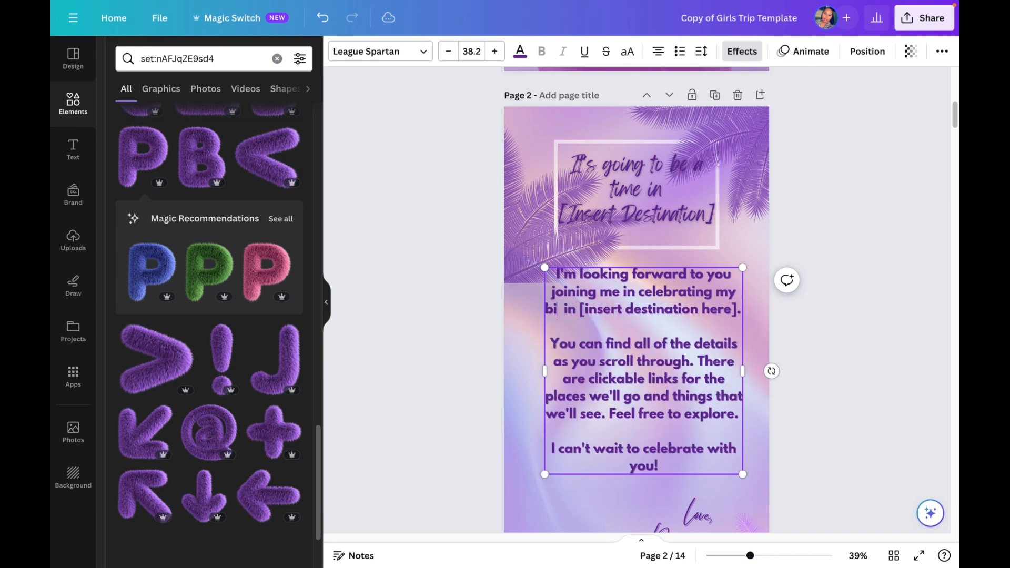
pyautogui.write('trip  in [insert')
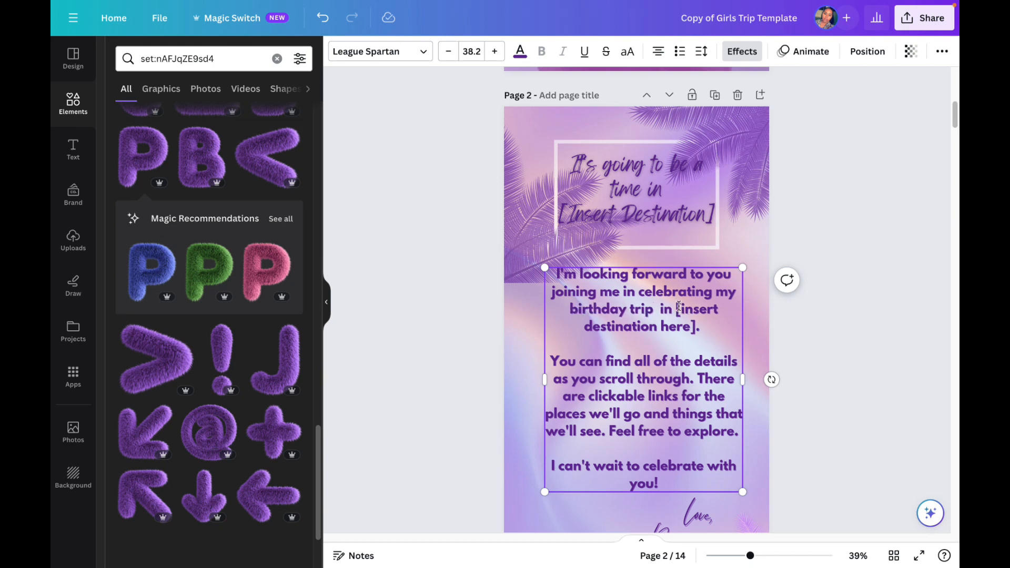
# Step: Replace the destination placeholder in the letter text with "Cancun" and a closing period, removing the extra space before "in"
pyautogui.moveTo(679, 306); pyautogui.dragTo(701, 327)
pyautogui.press('BackSpace')
pyautogui.press('BackSpace')
pyautogui.write('C')
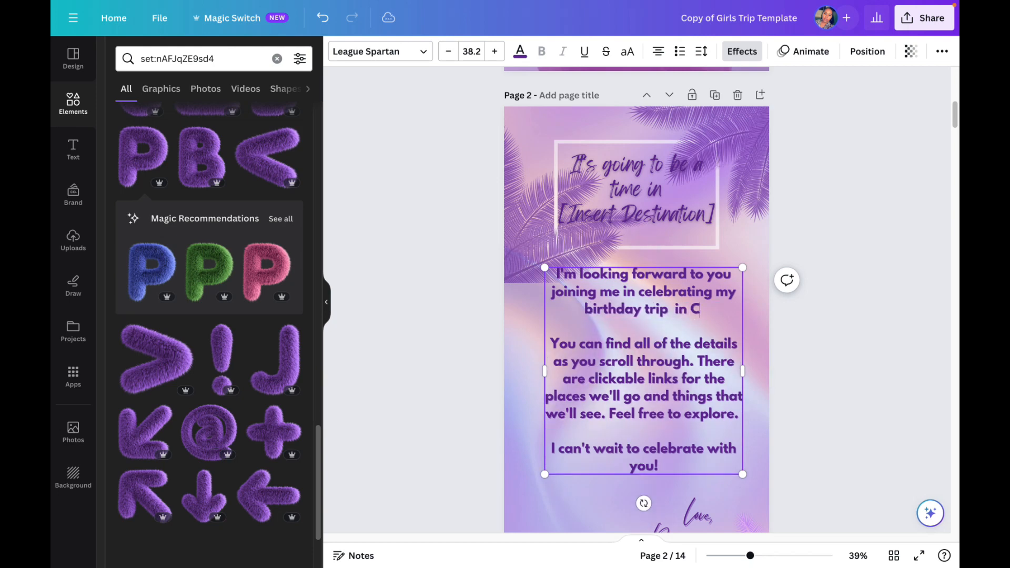
pyautogui.write('ancun')
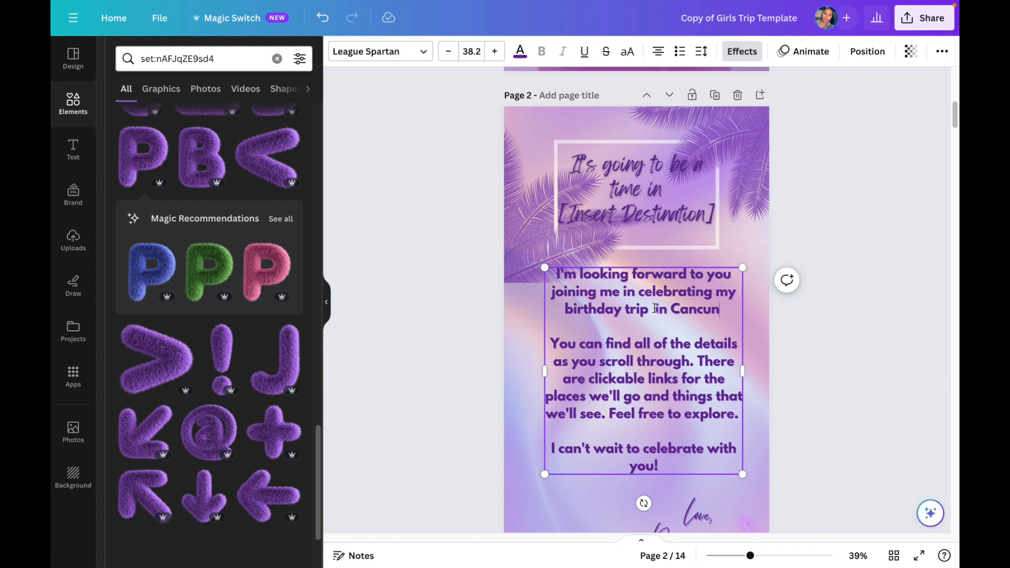
pyautogui.press('BackSpace')
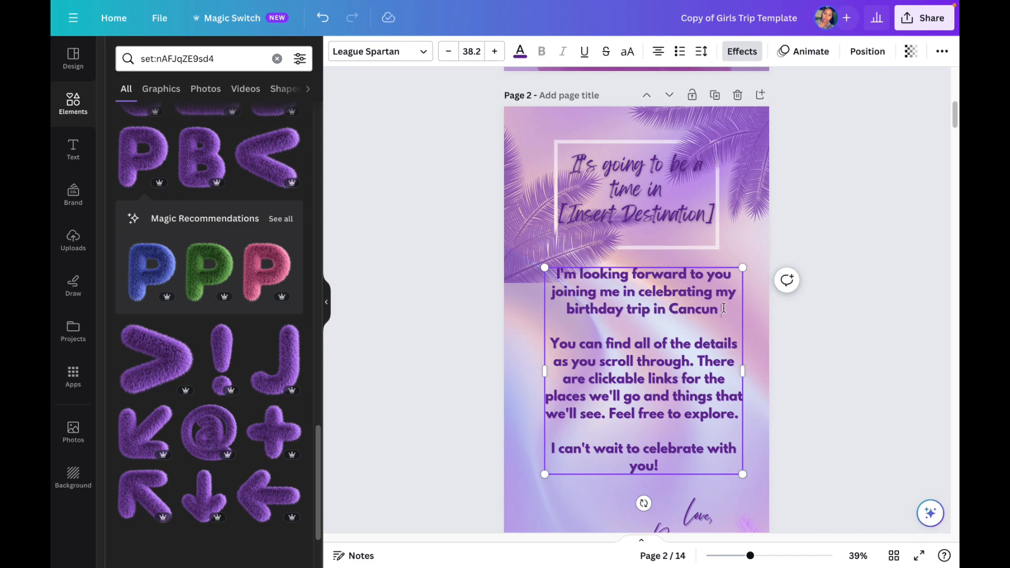
pyautogui.write('.')
# Step: Replace the Insert Name placeholder in the signature at the end of page 2's letter with the sender's name
pyautogui.scroll(3, 701, 361)
pyautogui.scroll(-7, 706, 333)
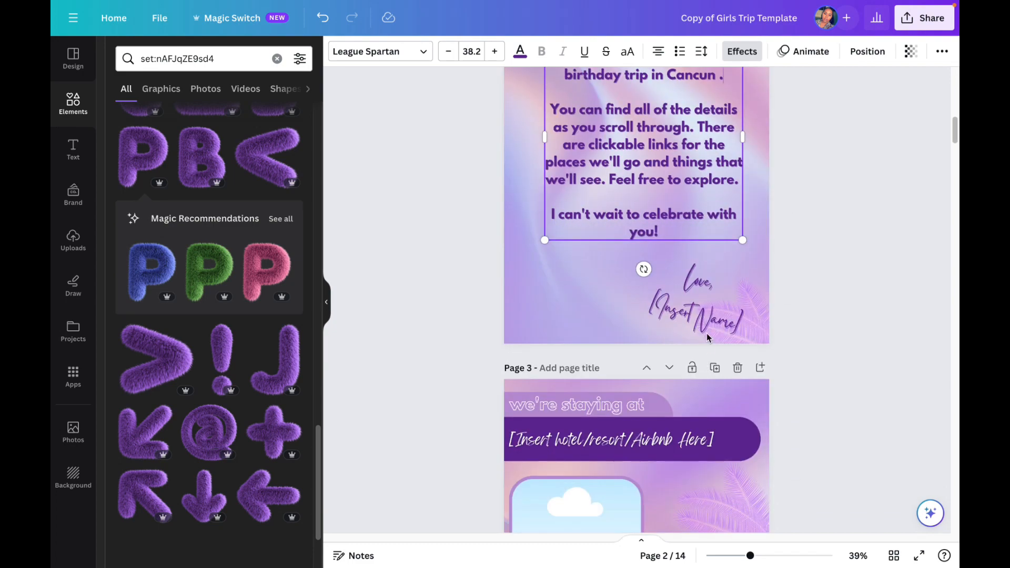
pyautogui.click(705, 327)
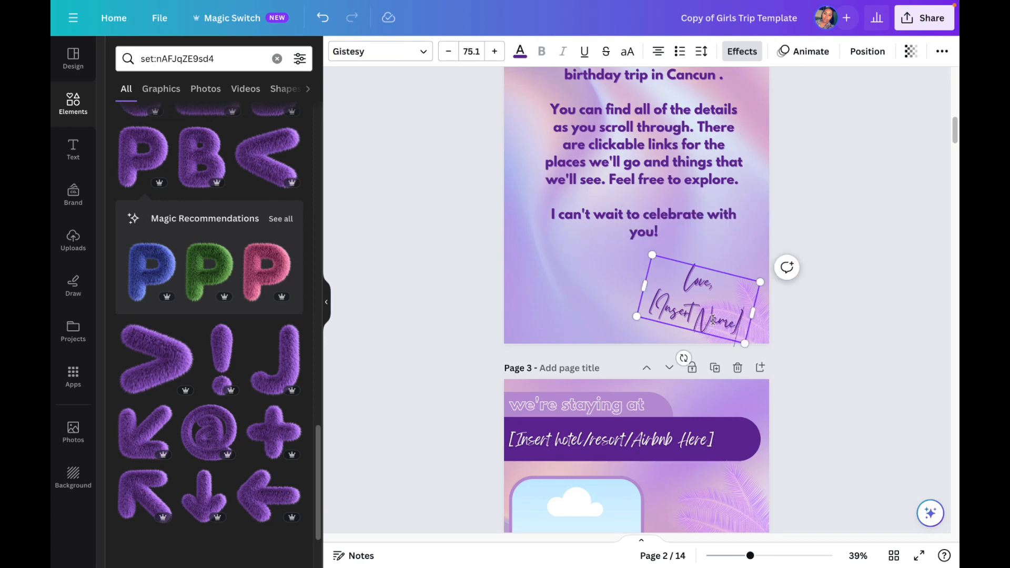
pyautogui.moveTo(741, 322); pyautogui.dragTo(652, 302)
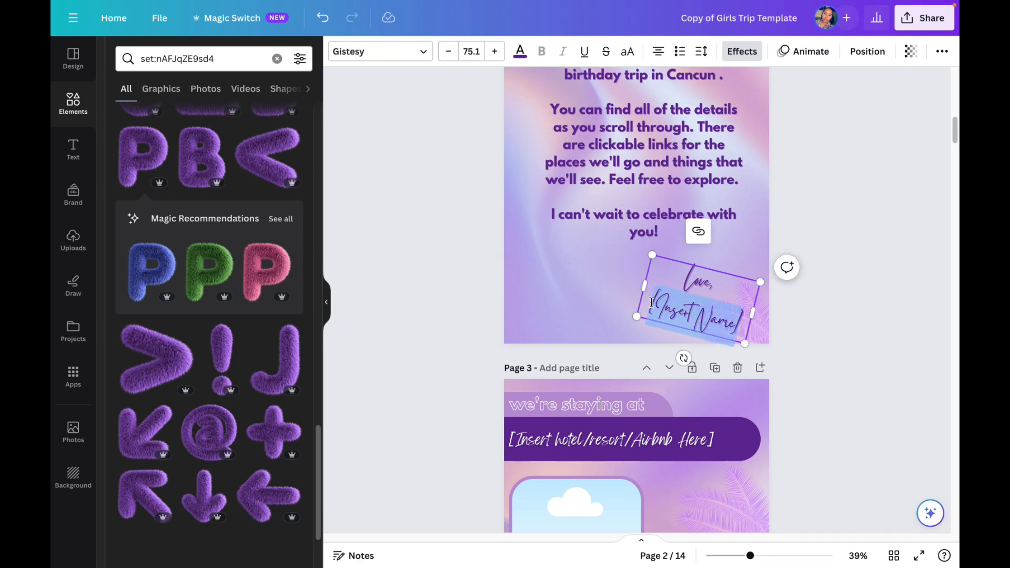
pyautogui.write('Jane Doe')
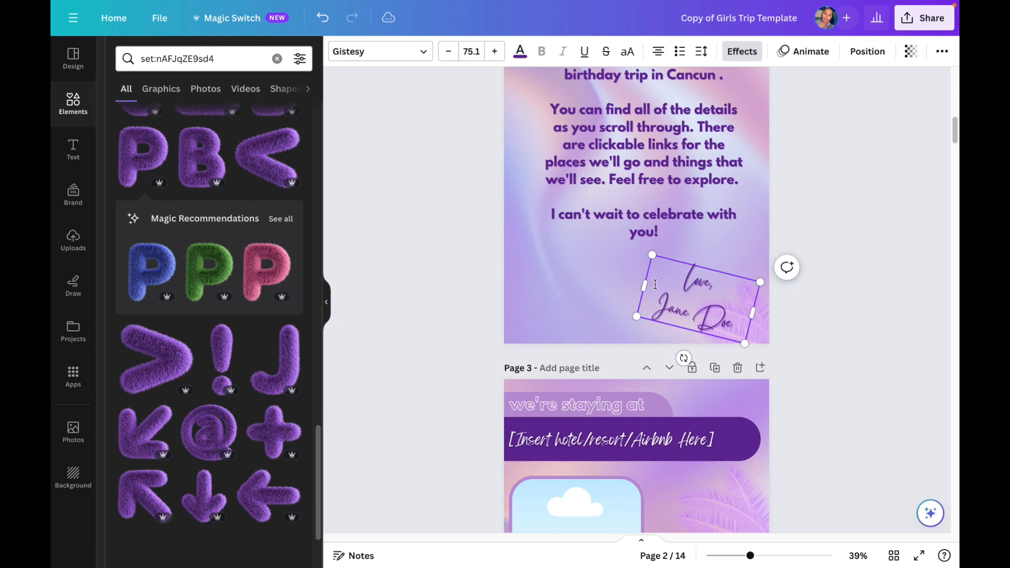
# Step: Replace the Insert Destination placeholder in page 2's framed heading with "Cancun"
pyautogui.scroll(-2, 621, 286)
pyautogui.scroll(5, 601, 285)
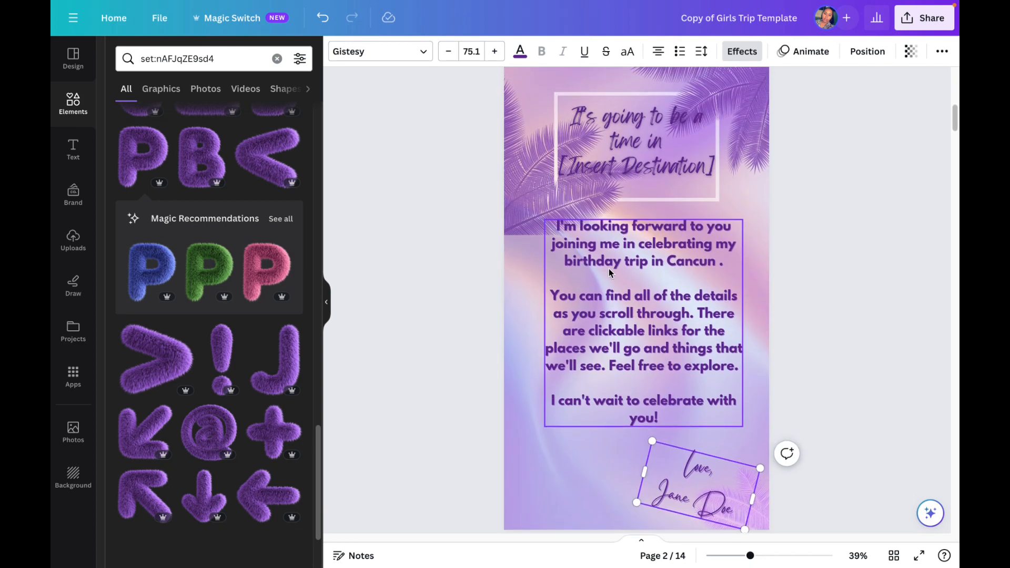
pyautogui.scroll(1, 608, 272)
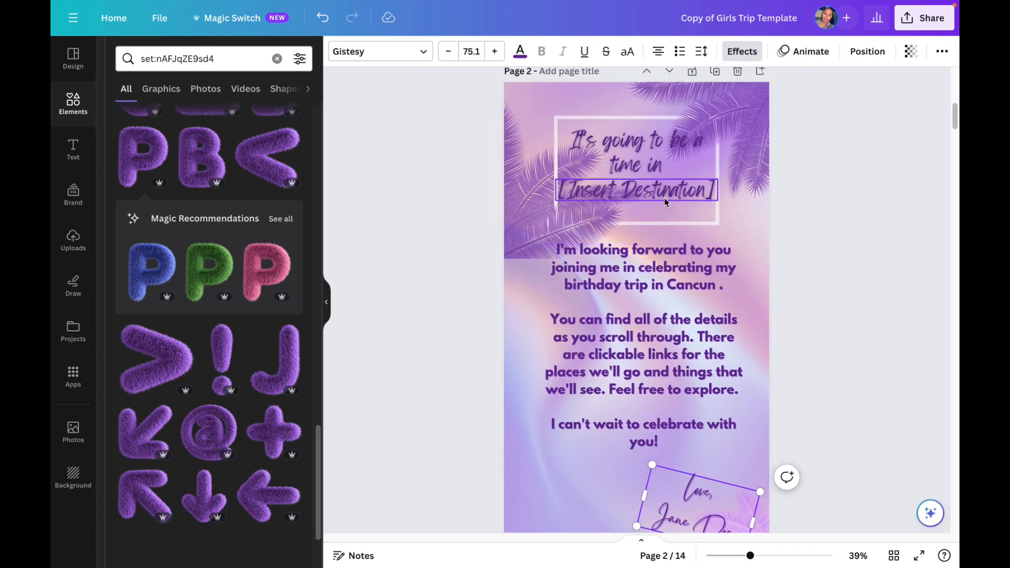
pyautogui.doubleClick(651, 192)
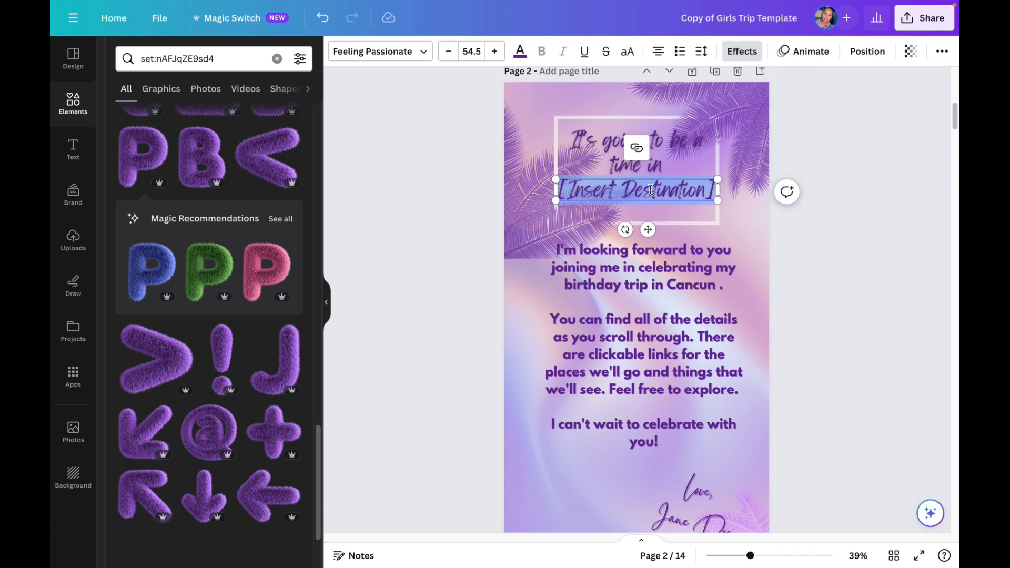
pyautogui.write('Cancun')
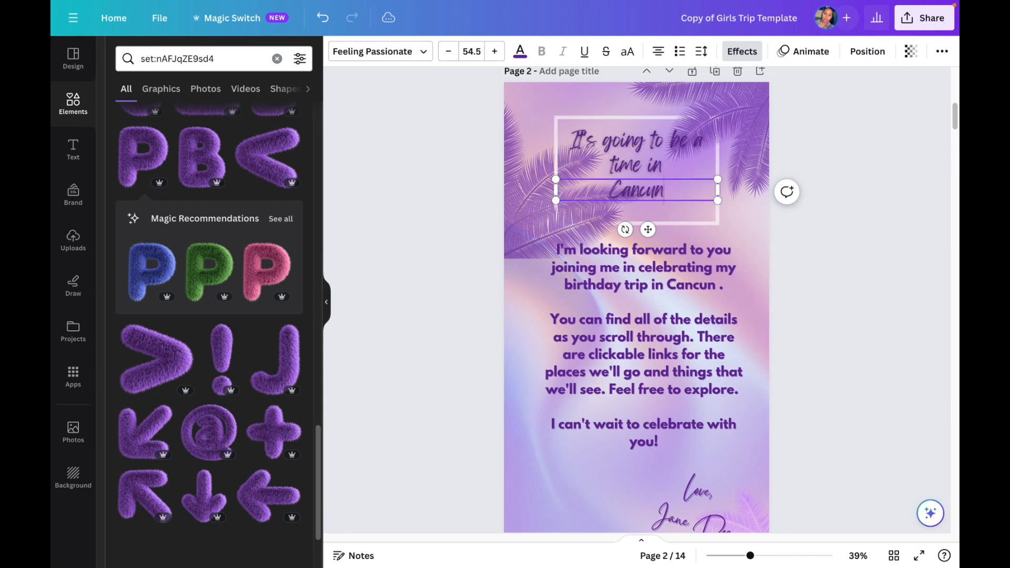
# Step: Change the font of both heading texts on page 2, "It's going to be a time in" and "Cancun", to Anton
pyautogui.click(677, 209)
pyautogui.click(673, 193)
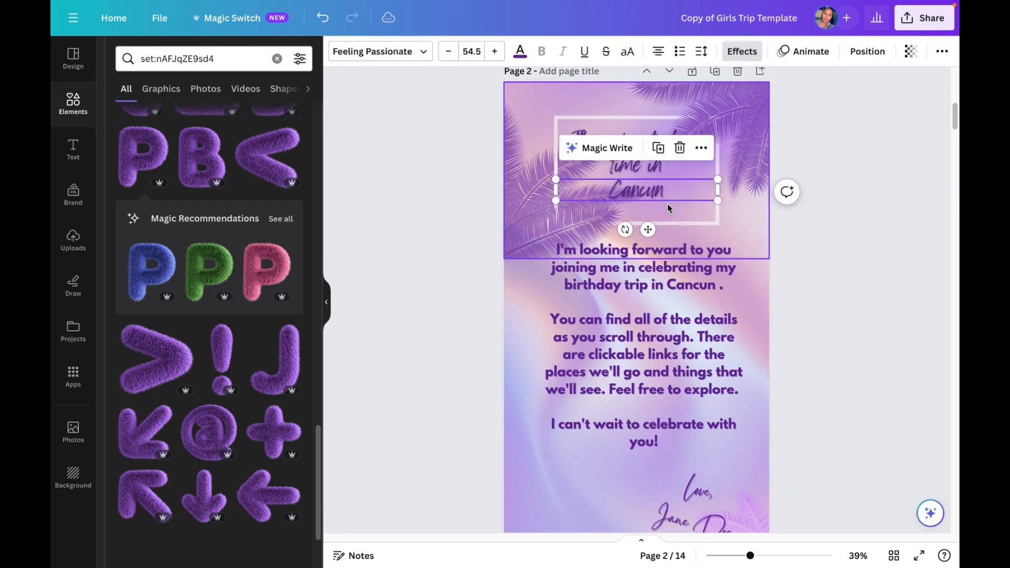
pyautogui.click(664, 190)
pyautogui.click(651, 174)
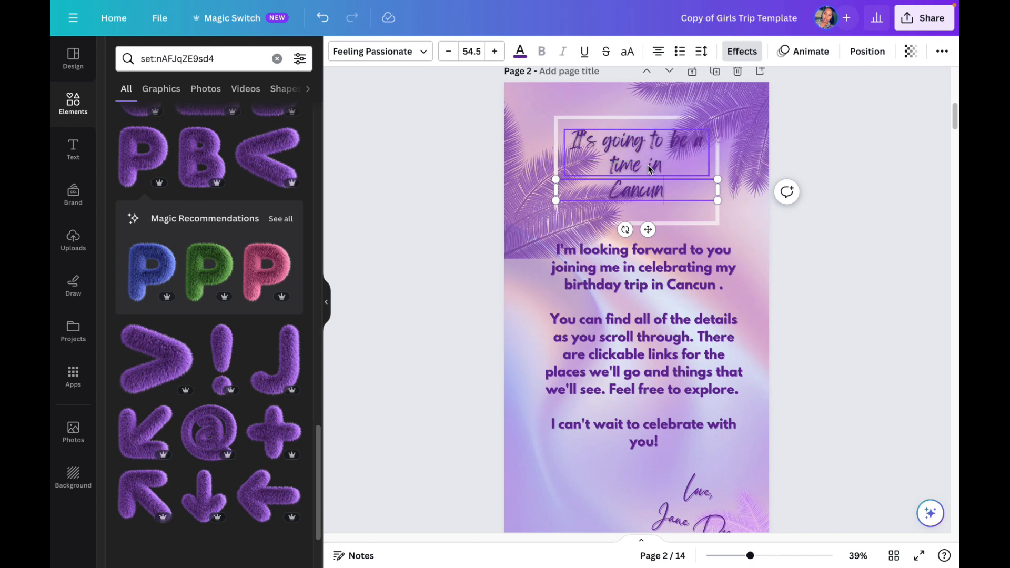
pyautogui.click(414, 55)
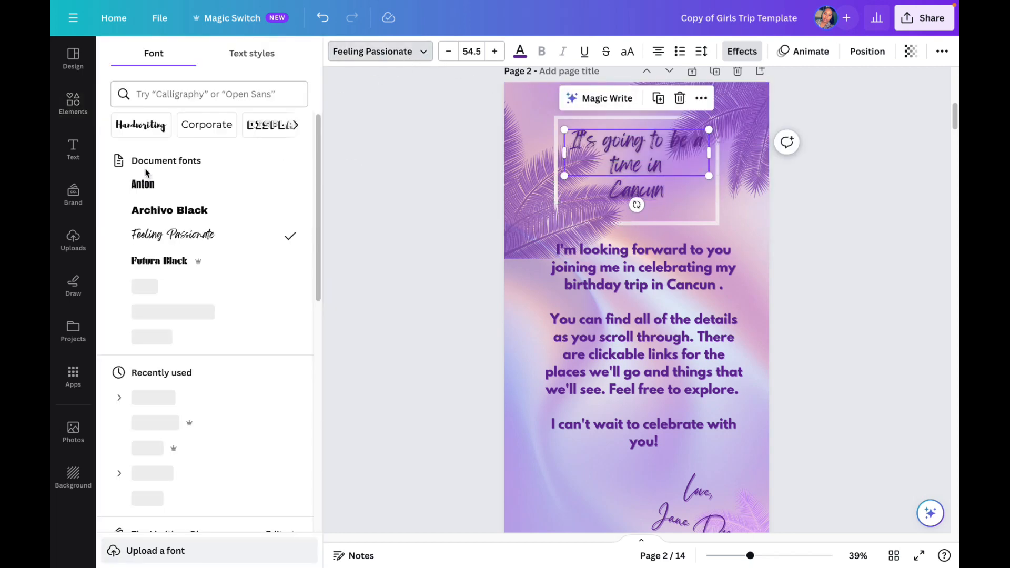
pyautogui.click(144, 184)
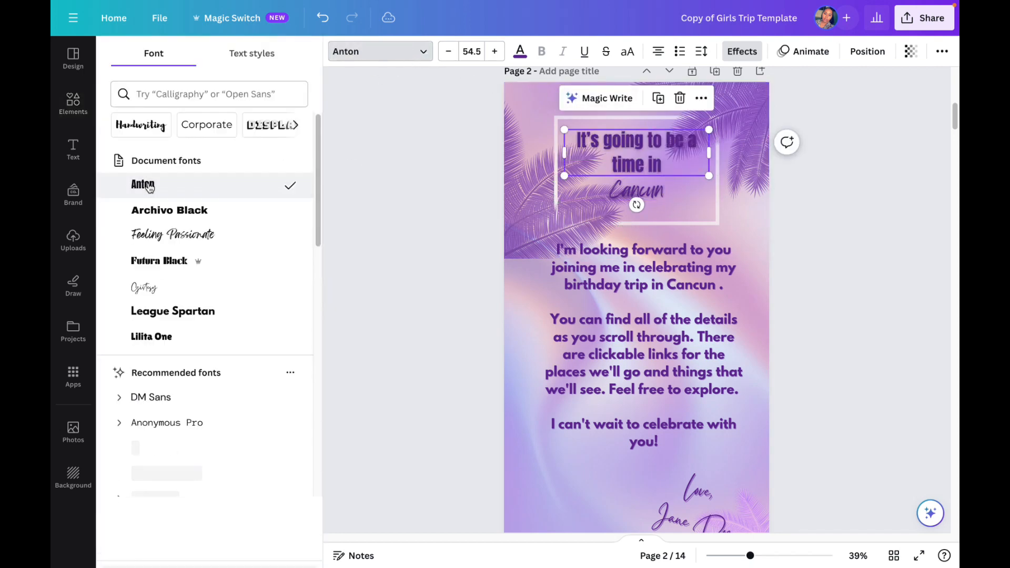
pyautogui.click(627, 187)
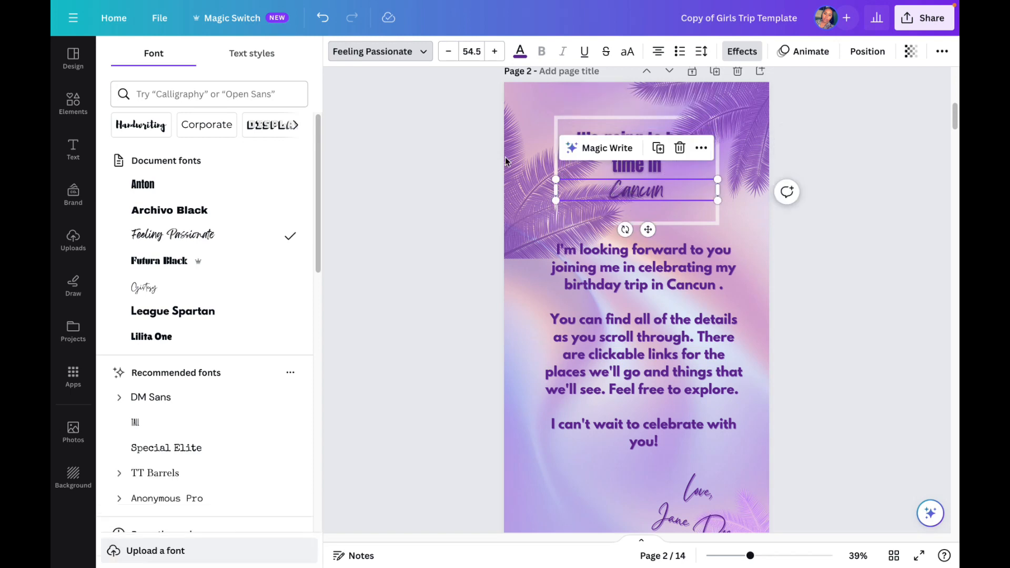
pyautogui.click(171, 193)
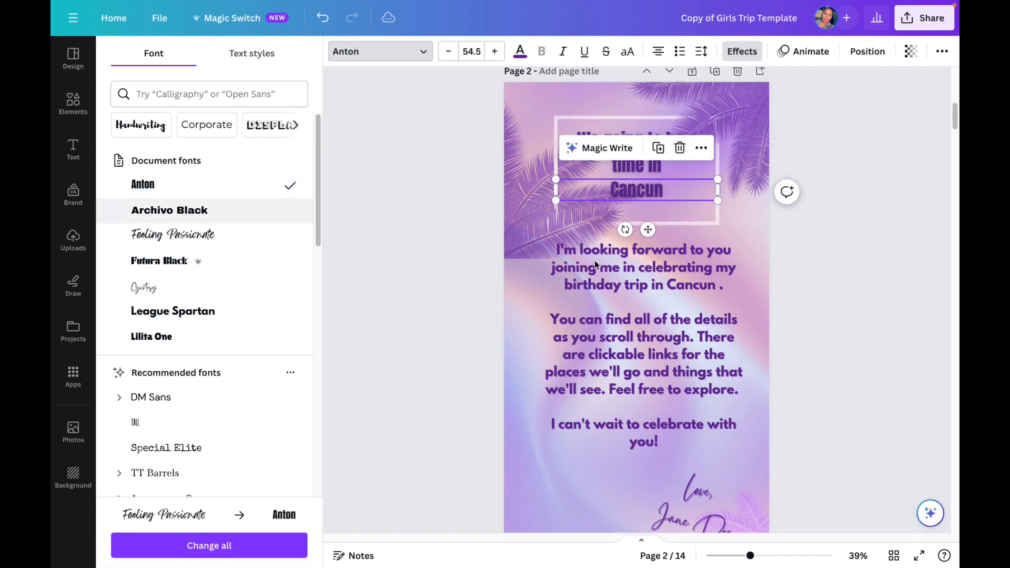
# Step: Set the text color of "Cancun" in page 2's heading to white
pyautogui.click(522, 51)
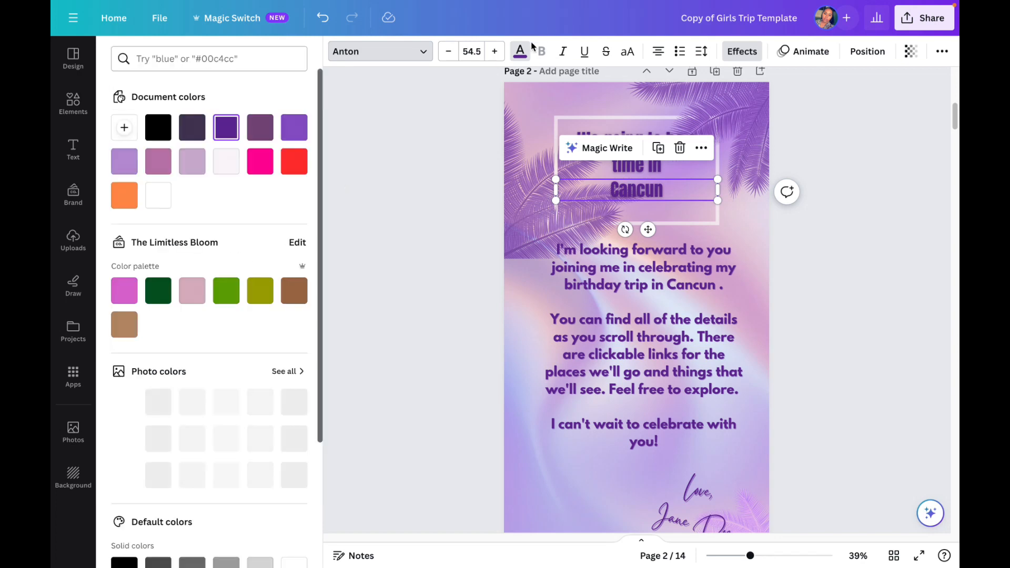
pyautogui.click(158, 195)
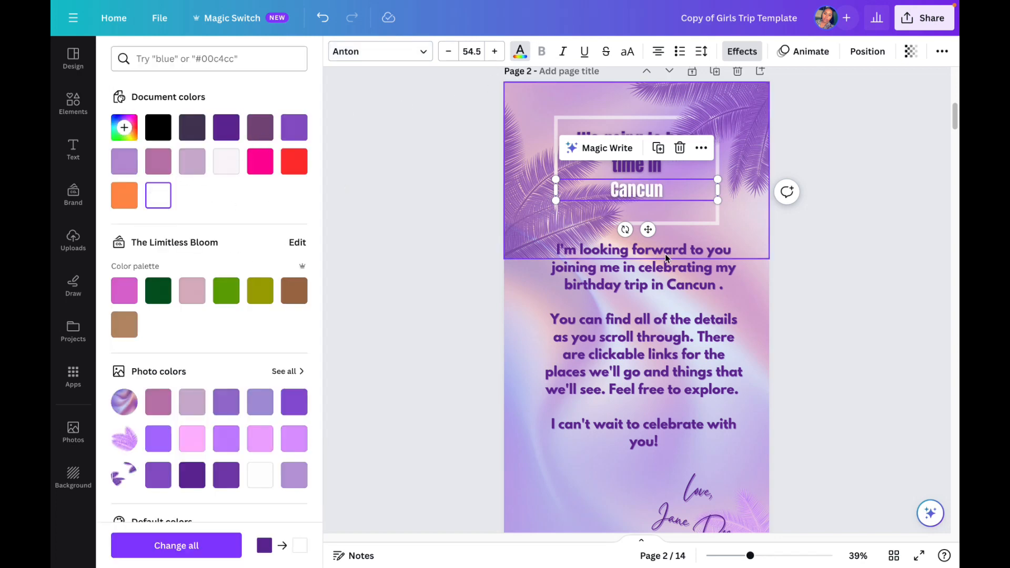
pyautogui.click(797, 295)
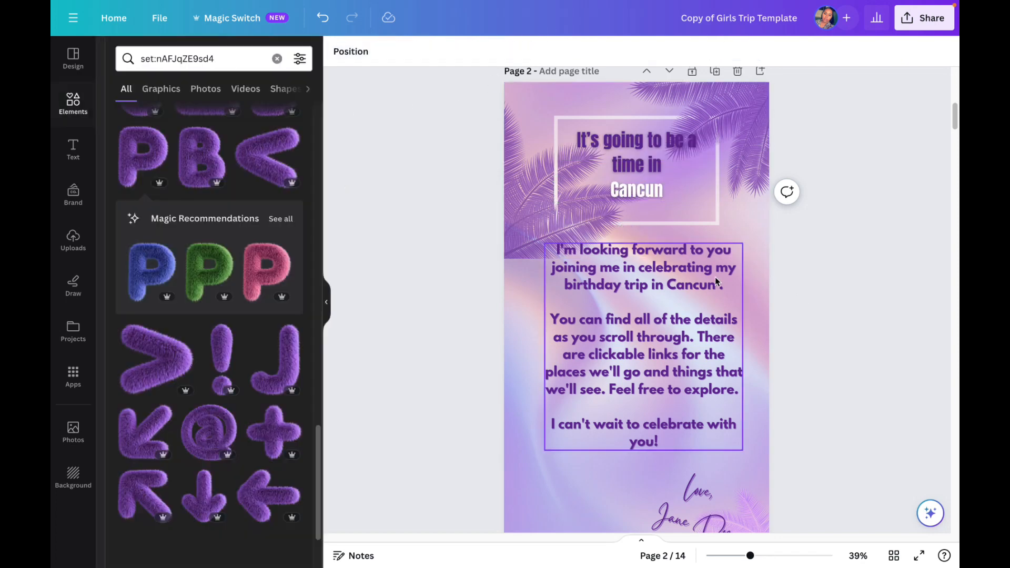
# Step: Delete the letter page, page 2, and continue to the "we're staying at" page
pyautogui.scroll(-1, 716, 276)
pyautogui.scroll(2, 747, 284)
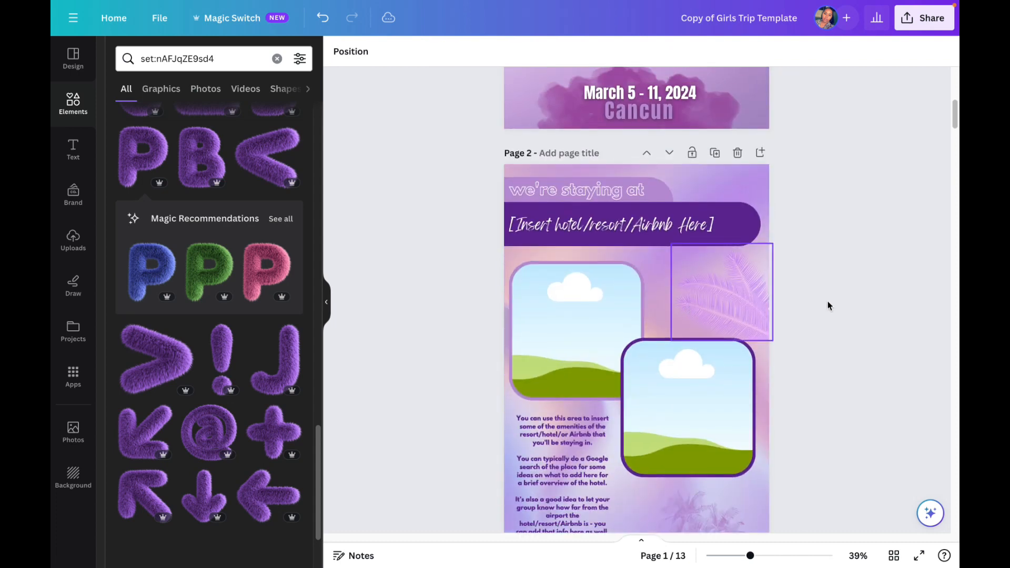
pyautogui.scroll(-1, 805, 305)
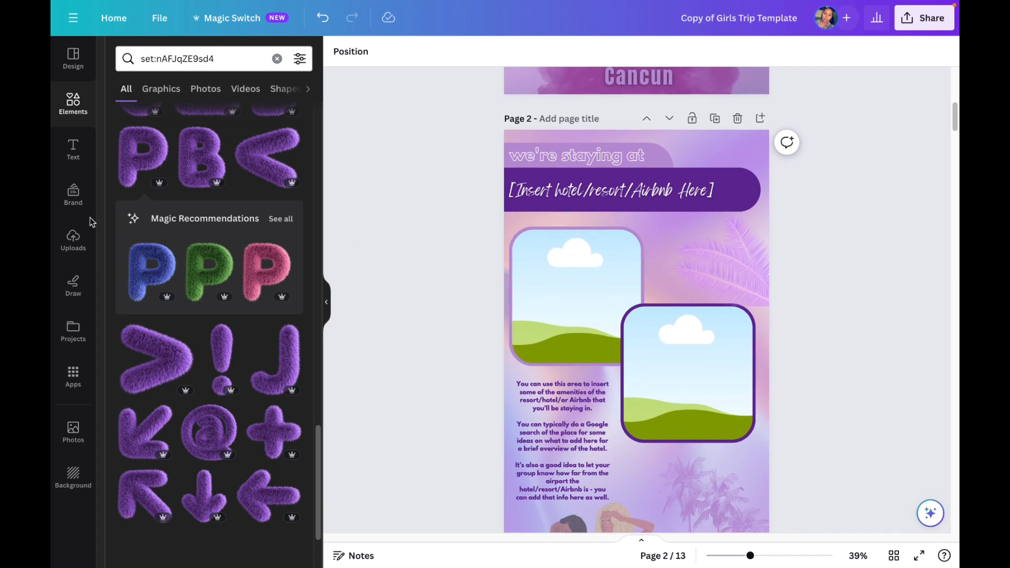
# Step: Place the uploaded beach photo in the upper image frame of the "we're staying at" page and check its crop
pyautogui.click(75, 244)
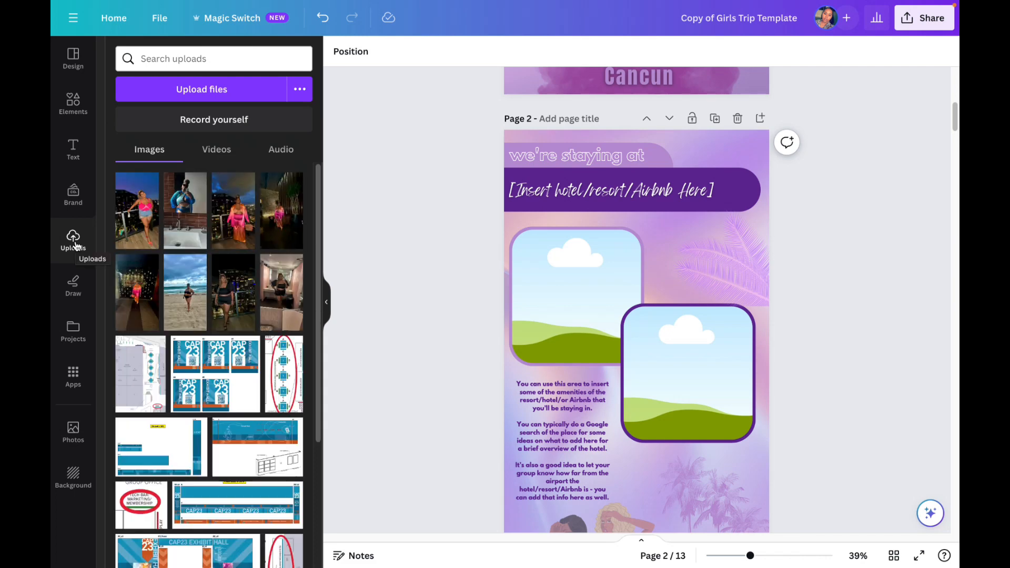
pyautogui.click(190, 291)
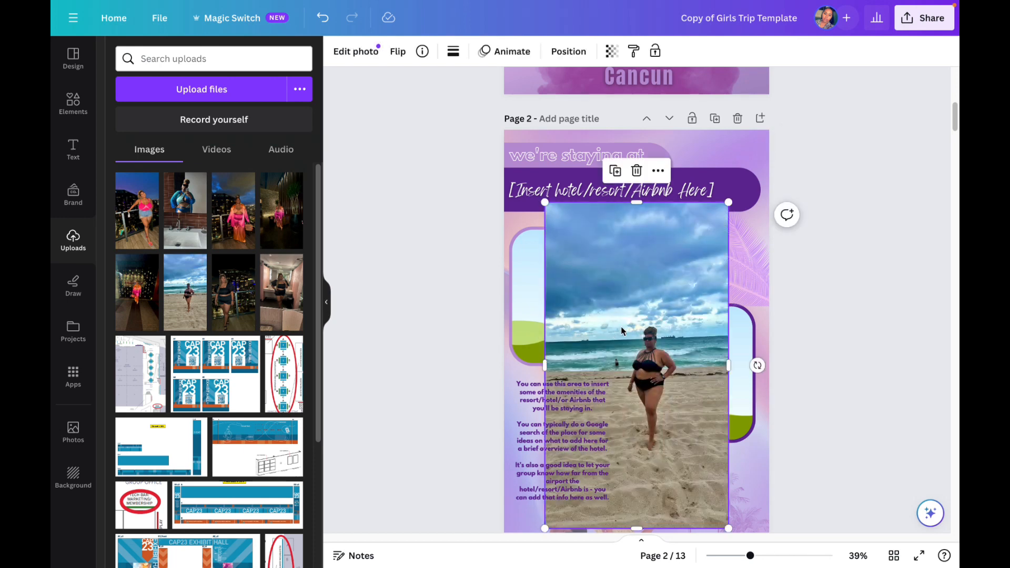
pyautogui.moveTo(588, 307)
pyautogui.mouseDown()
pyautogui.moveTo(559, 284)
pyautogui.moveTo(572, 308)
pyautogui.mouseUp()
pyautogui.click(574, 296)
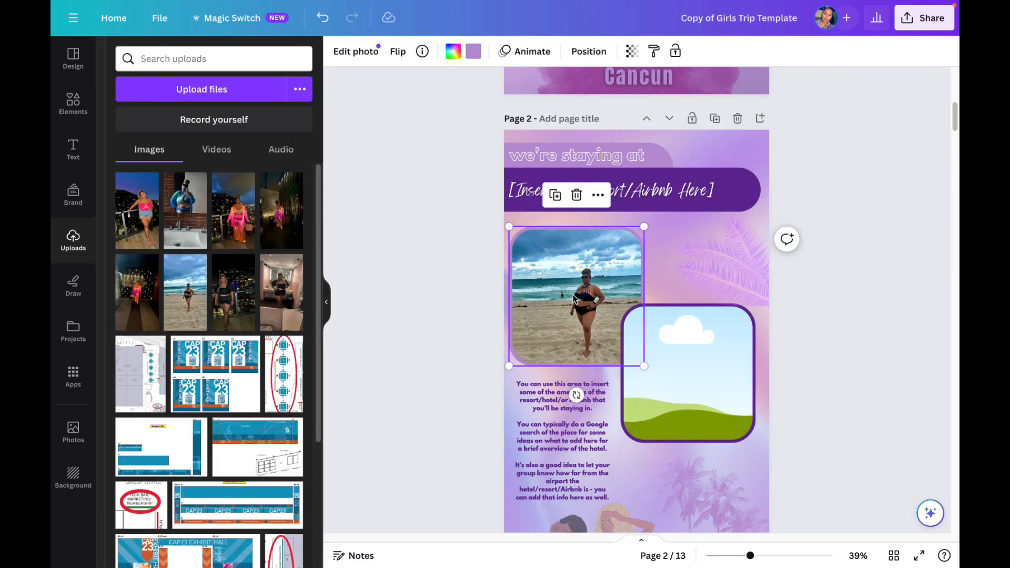
pyautogui.doubleClick(574, 296)
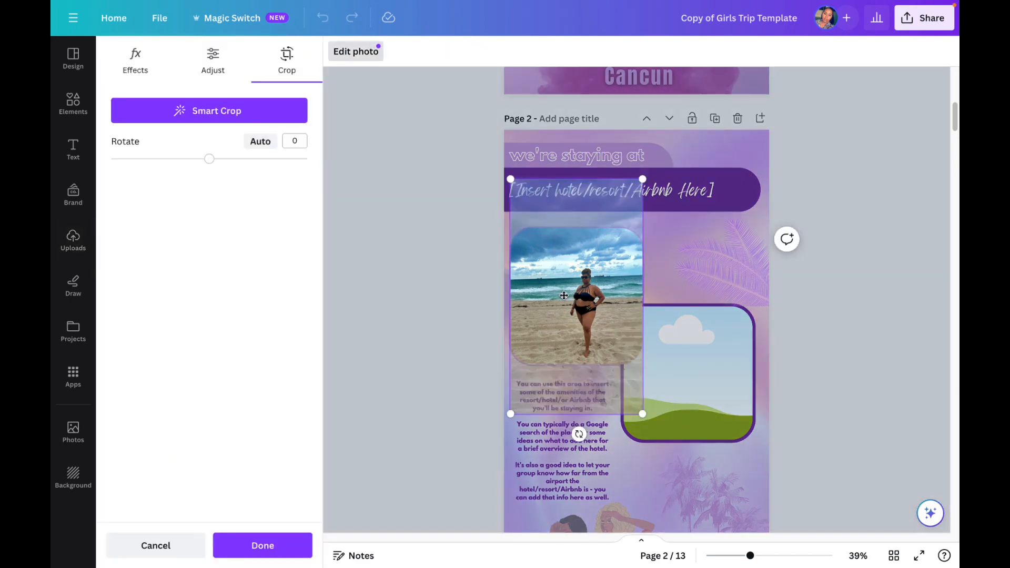
pyautogui.click(810, 306)
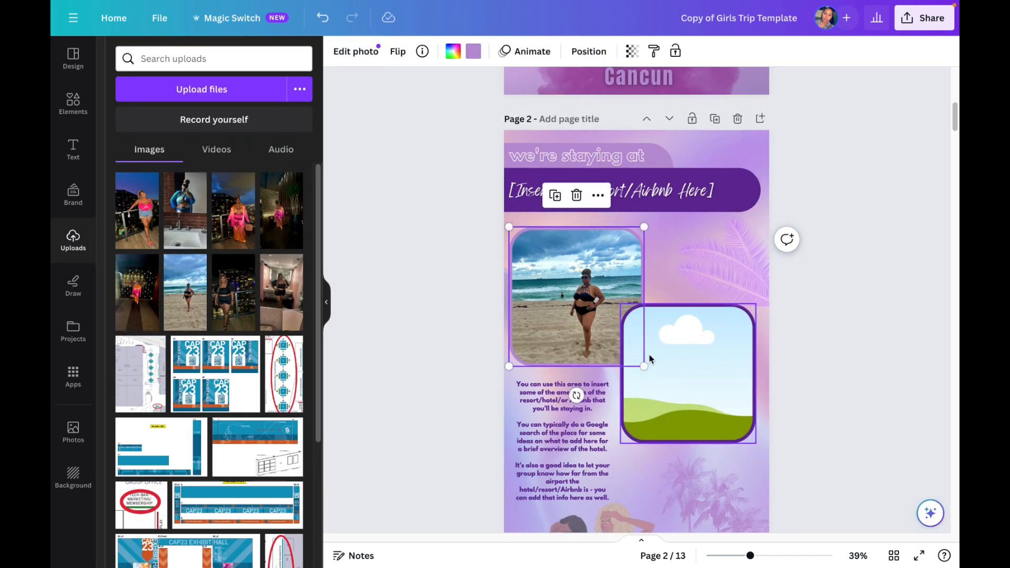
pyautogui.scroll(-2, 630, 351)
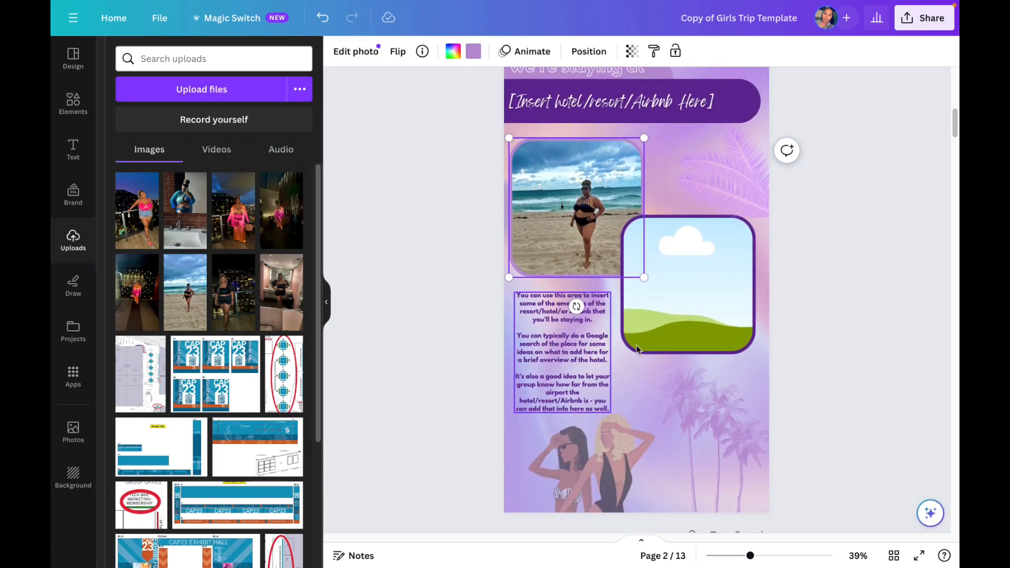
# Step: Replace the hotel placeholder on the "we're staying at" page with "Royalton Chic Cancun"
pyautogui.scroll(-1, 687, 352)
pyautogui.scroll(5, 671, 315)
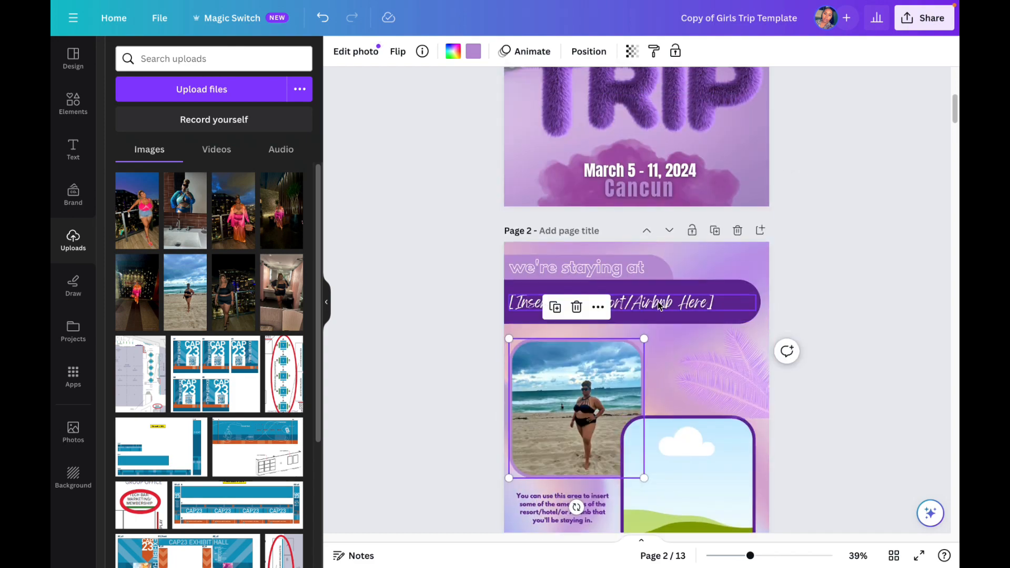
pyautogui.doubleClick(659, 304)
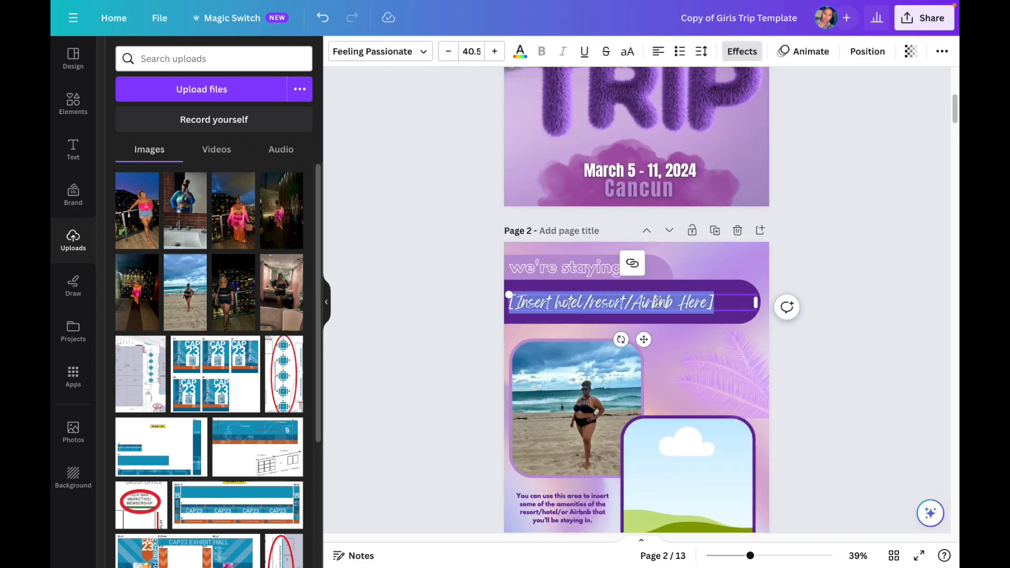
pyautogui.write('Royal')
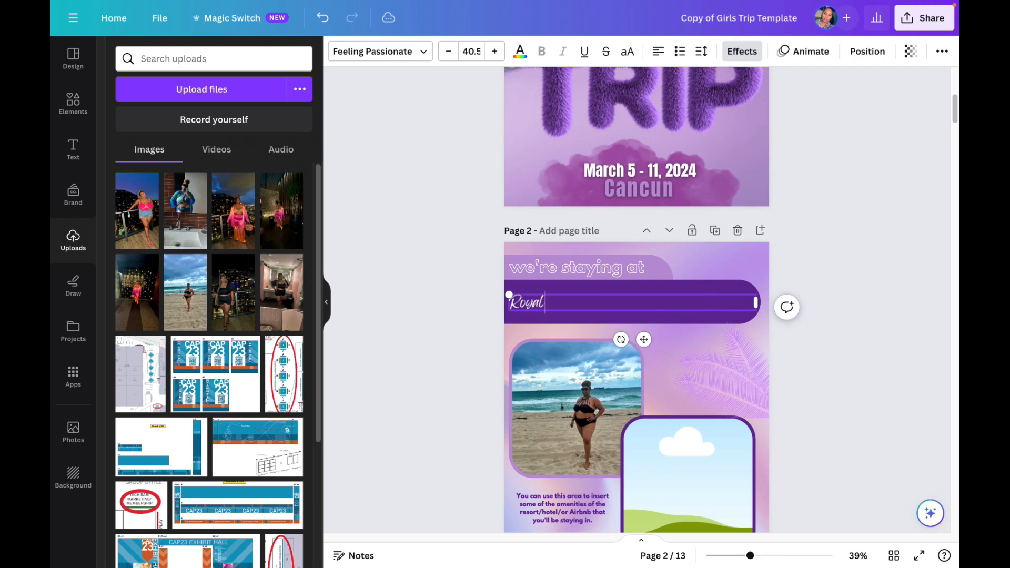
pyautogui.write('ton Chic Cancun')
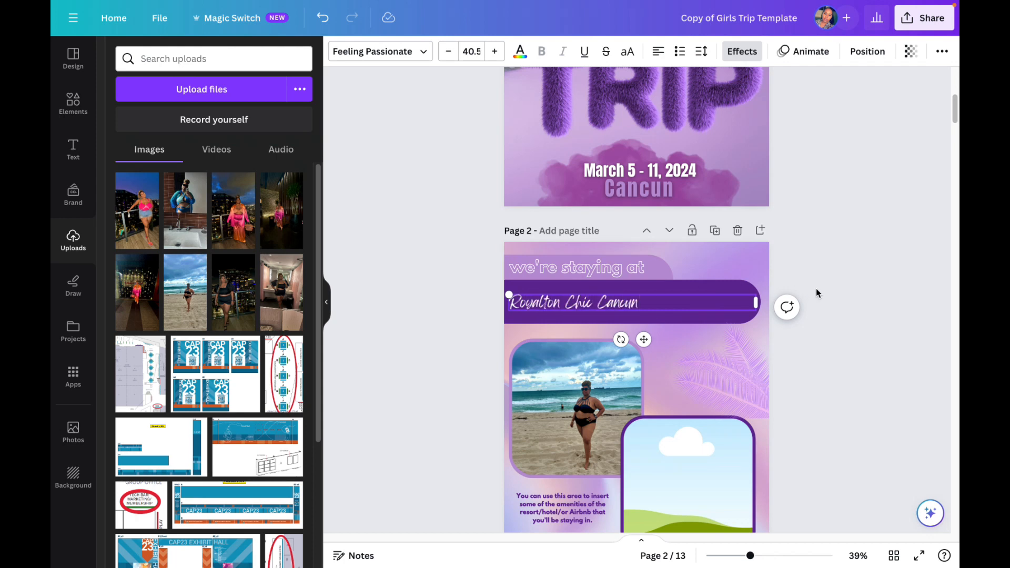
pyautogui.click(819, 291)
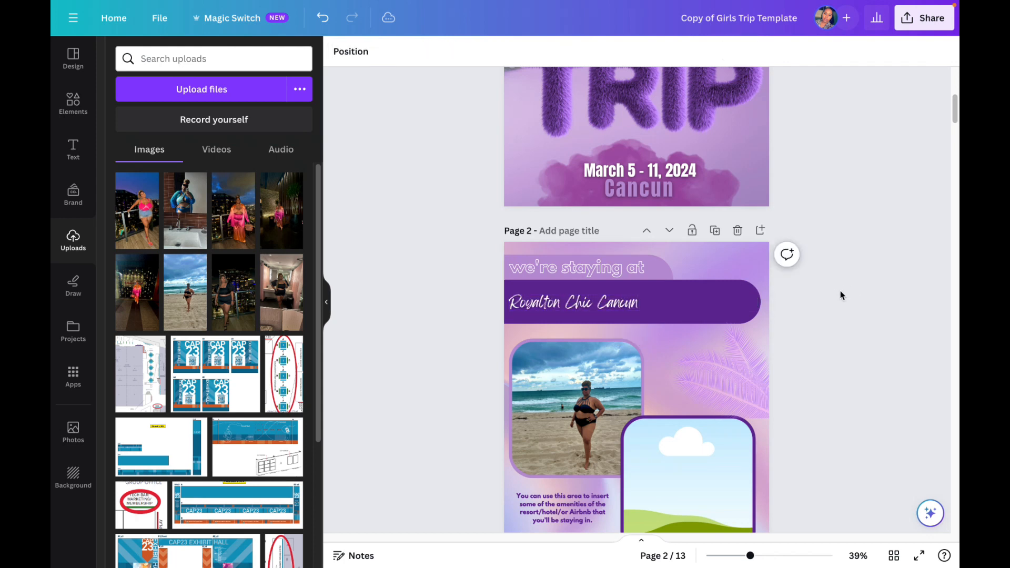
pyautogui.click(593, 302)
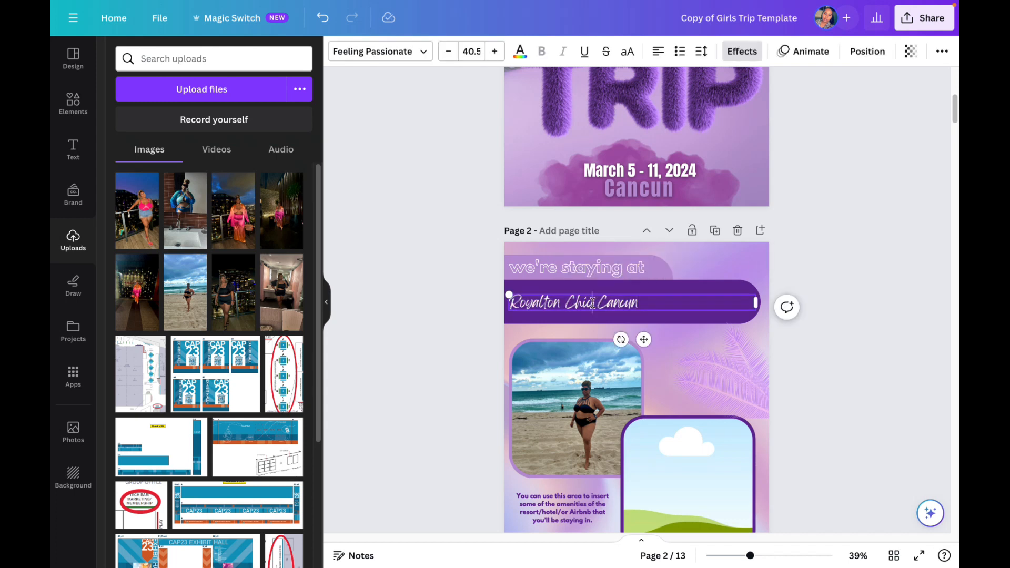
pyautogui.tripleClick(592, 302)
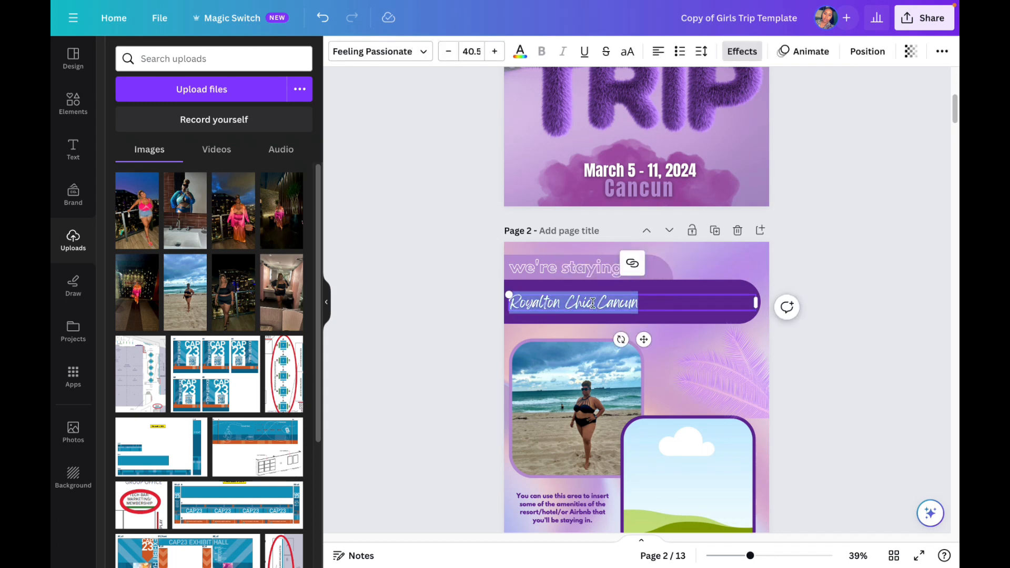
pyautogui.click(633, 263)
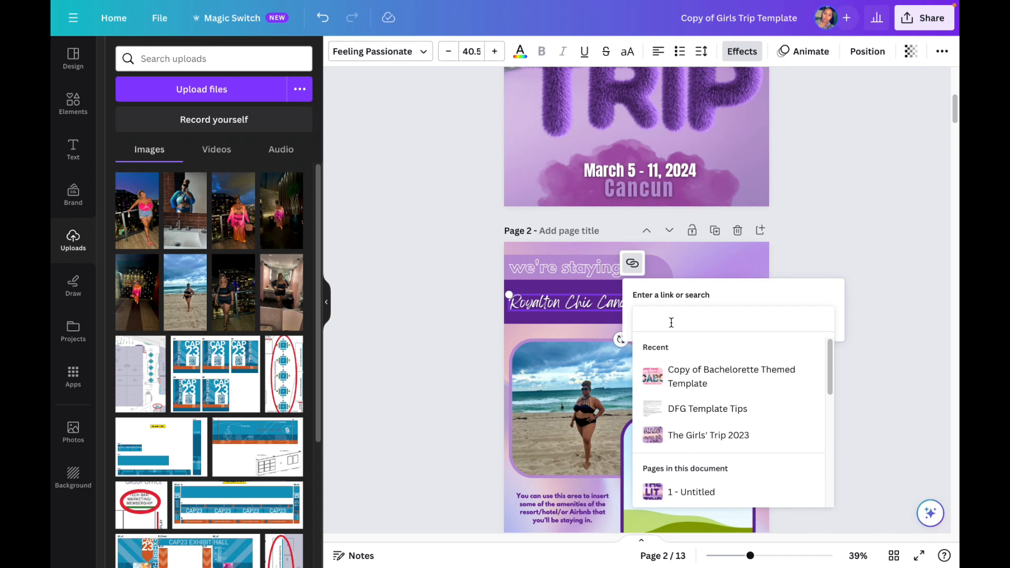
pyautogui.write('www.royalton.c')
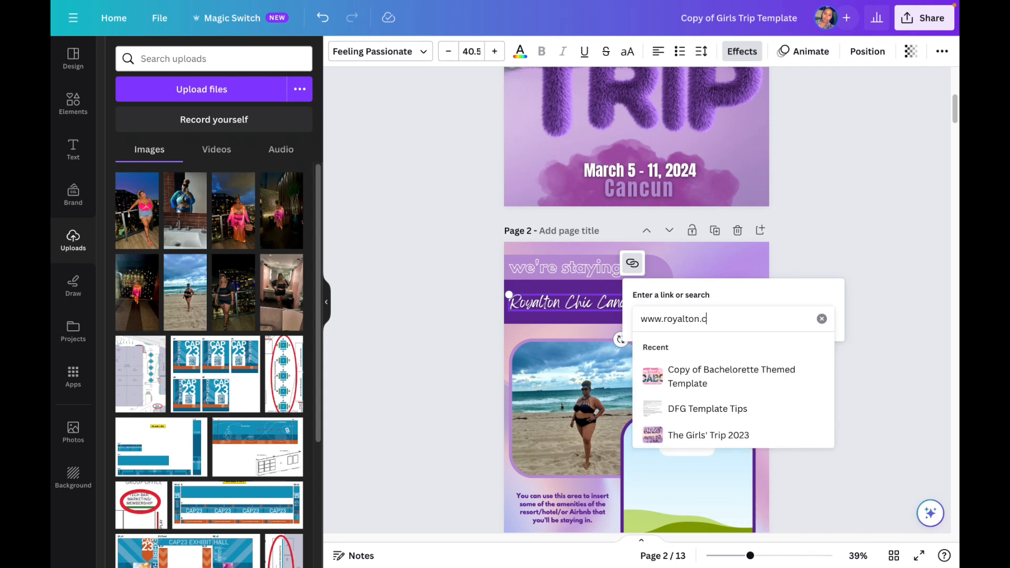
pyautogui.write('om')
pyautogui.press('Return')
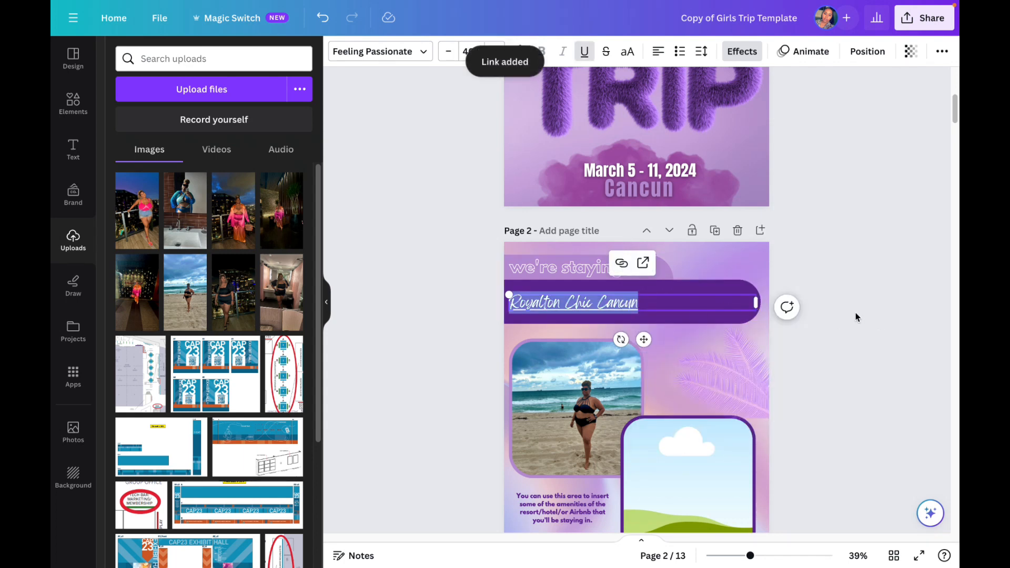
pyautogui.click(856, 316)
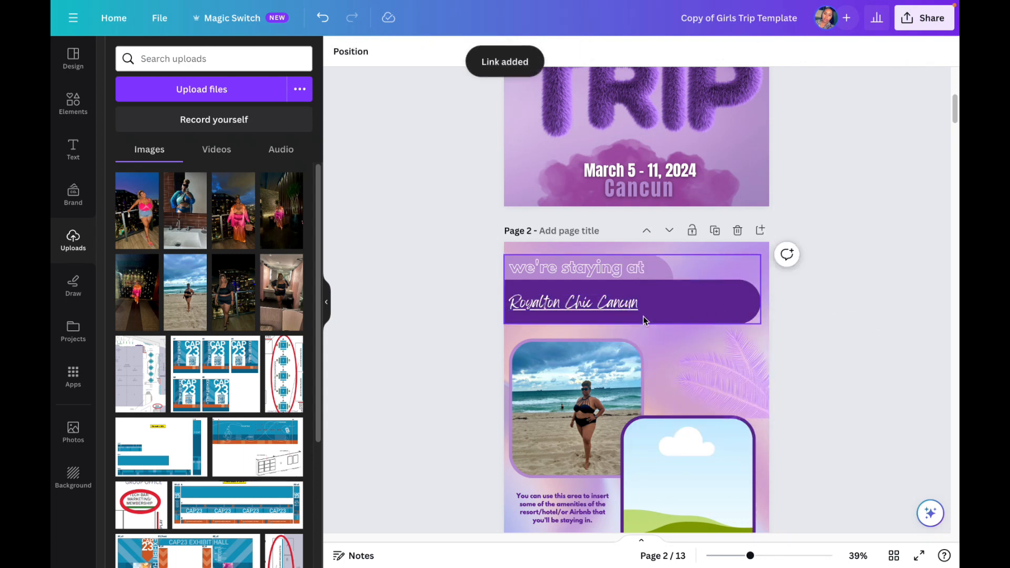
# Step: Delete the "we're flying into" page, page 3
pyautogui.scroll(-3, 674, 334)
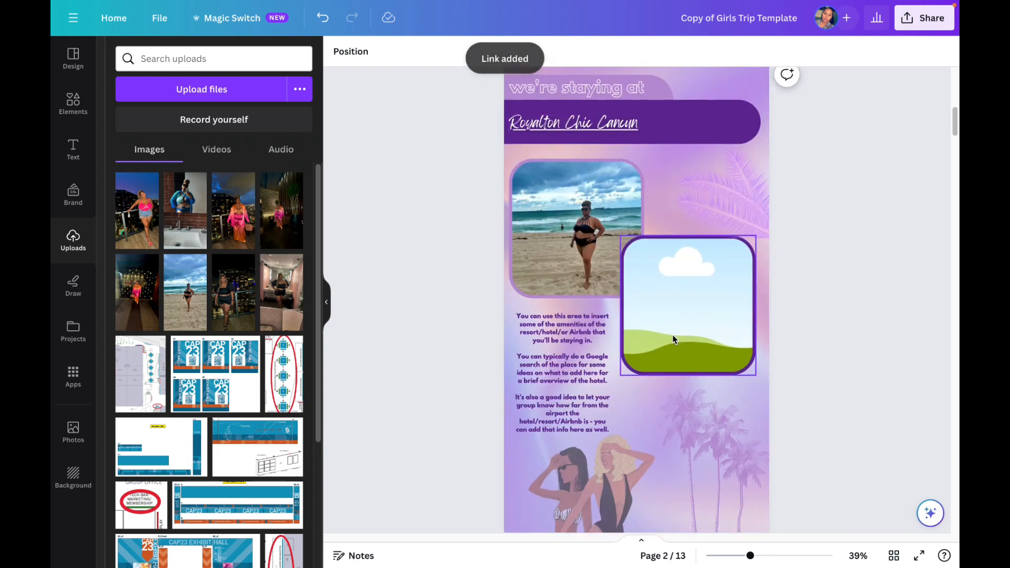
pyautogui.scroll(-6, 672, 334)
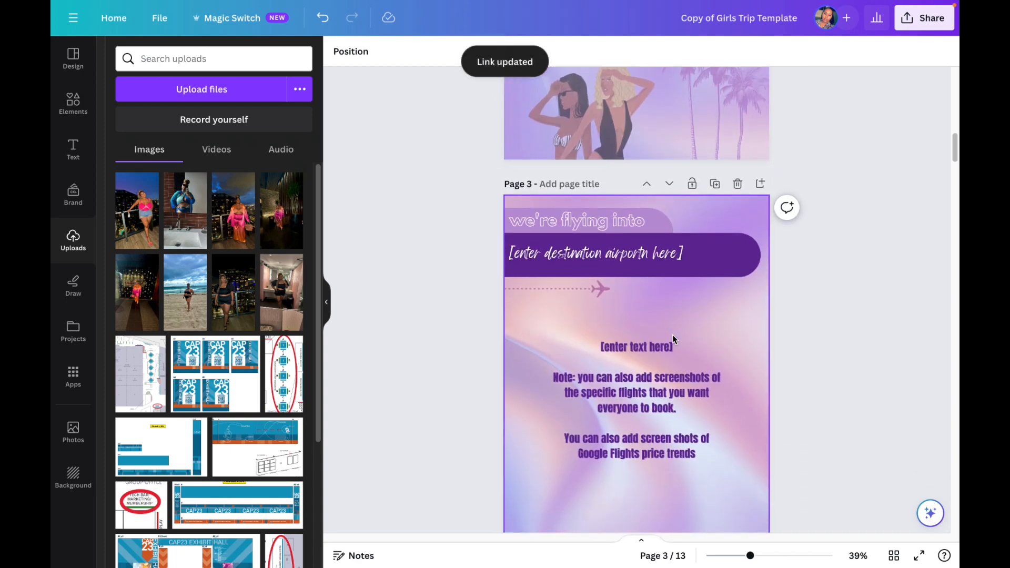
pyautogui.scroll(-1, 672, 335)
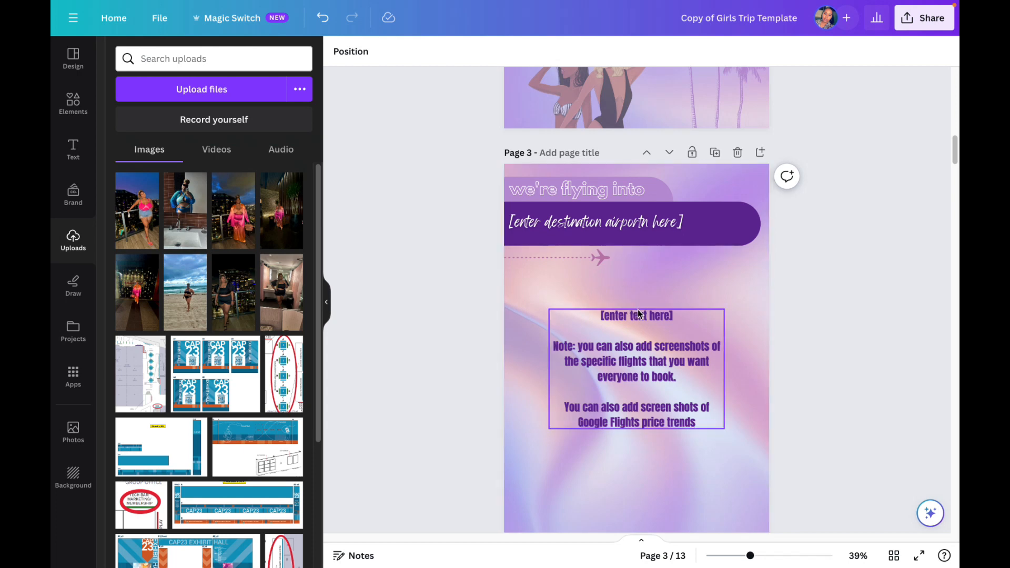
pyautogui.scroll(-1, 634, 307)
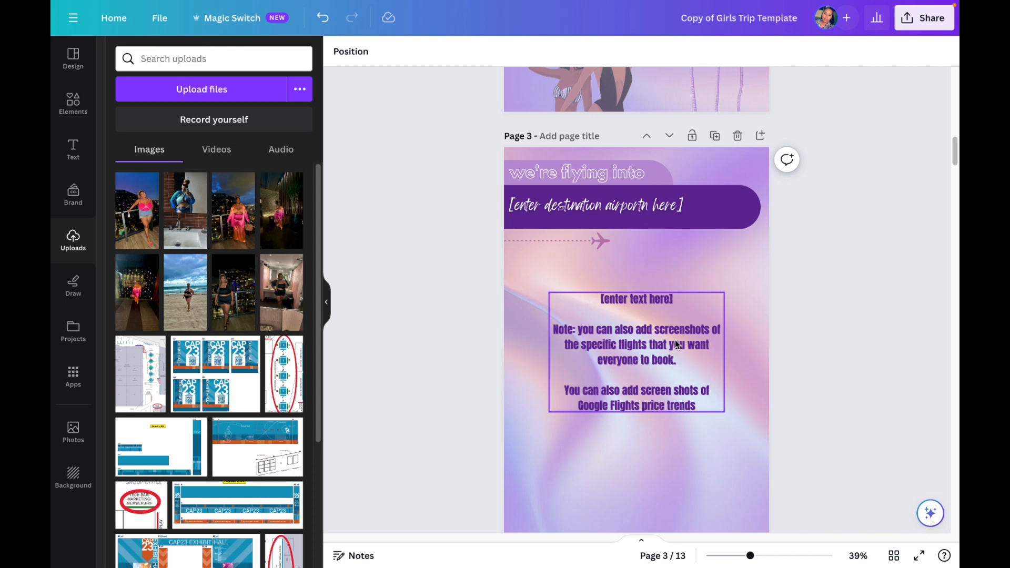
pyautogui.click(736, 136)
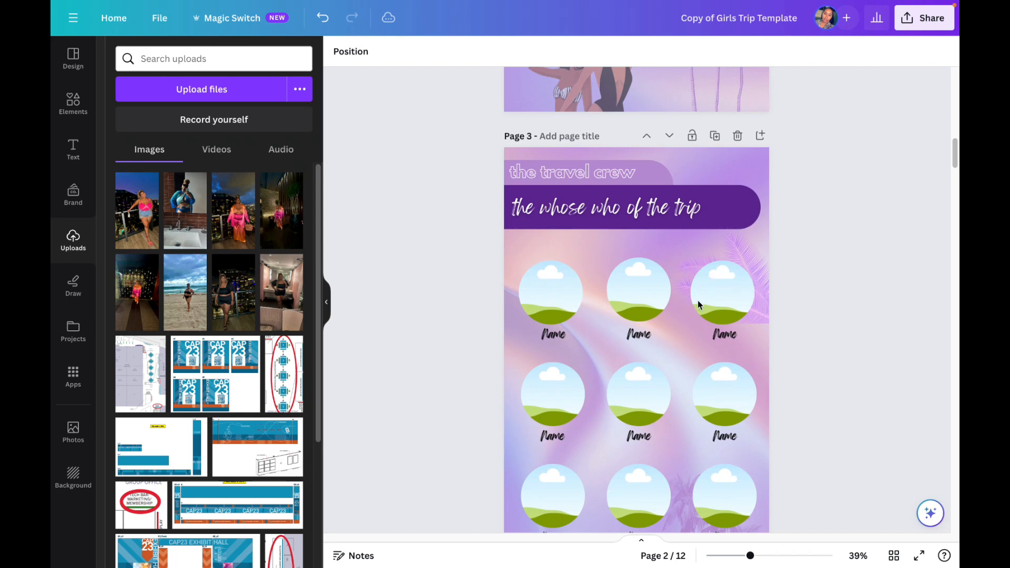
pyautogui.scroll(-1, 784, 296)
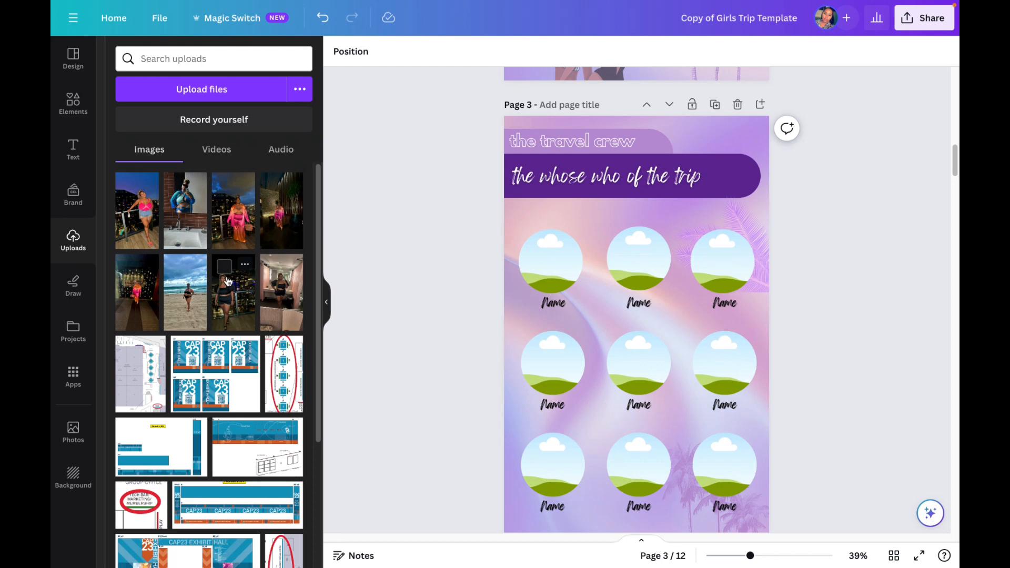
pyautogui.moveTo(435, 266); pyautogui.dragTo(466, 267)
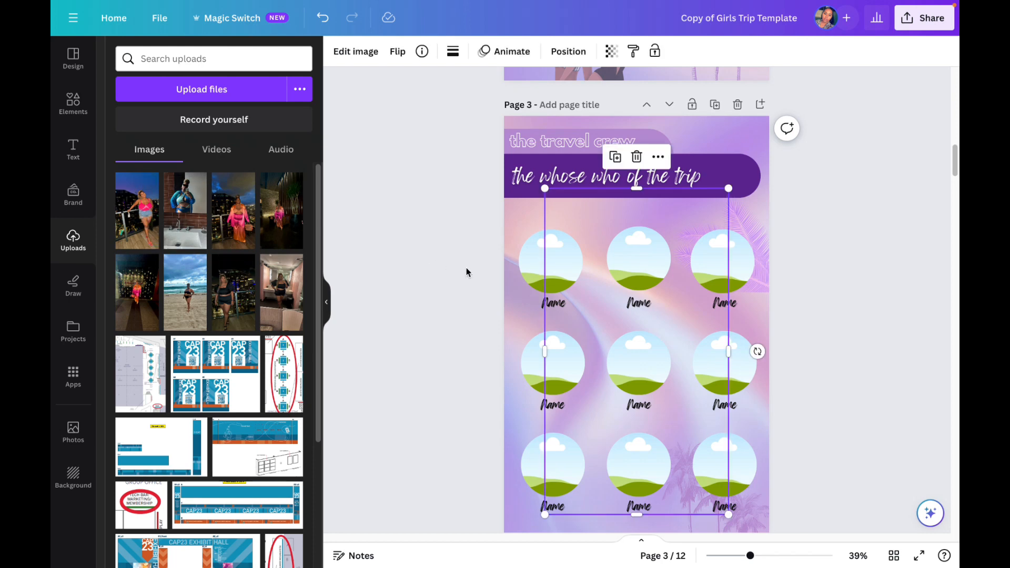
pyautogui.click(590, 287)
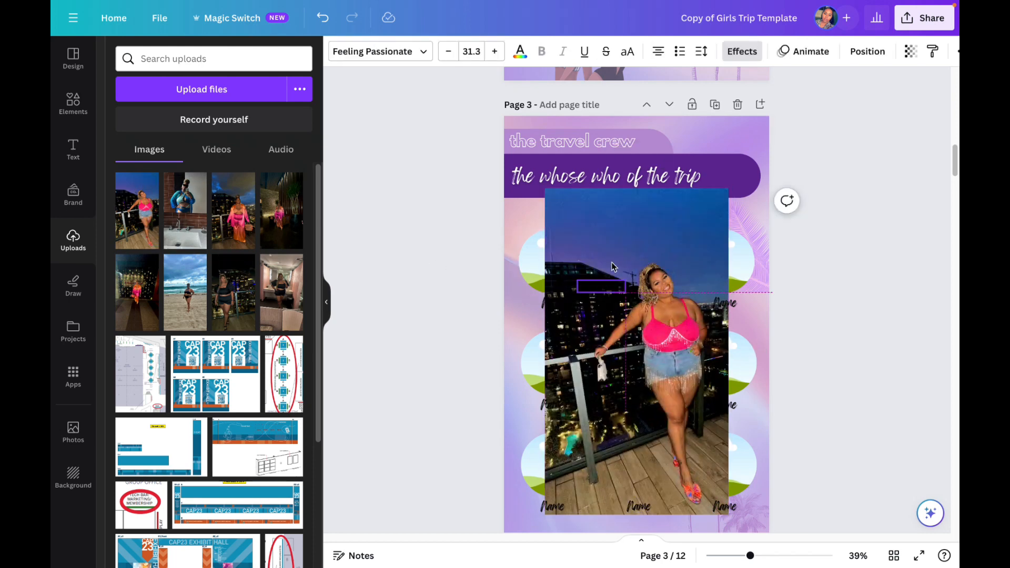
pyautogui.click(323, 19)
pyautogui.click(323, 18)
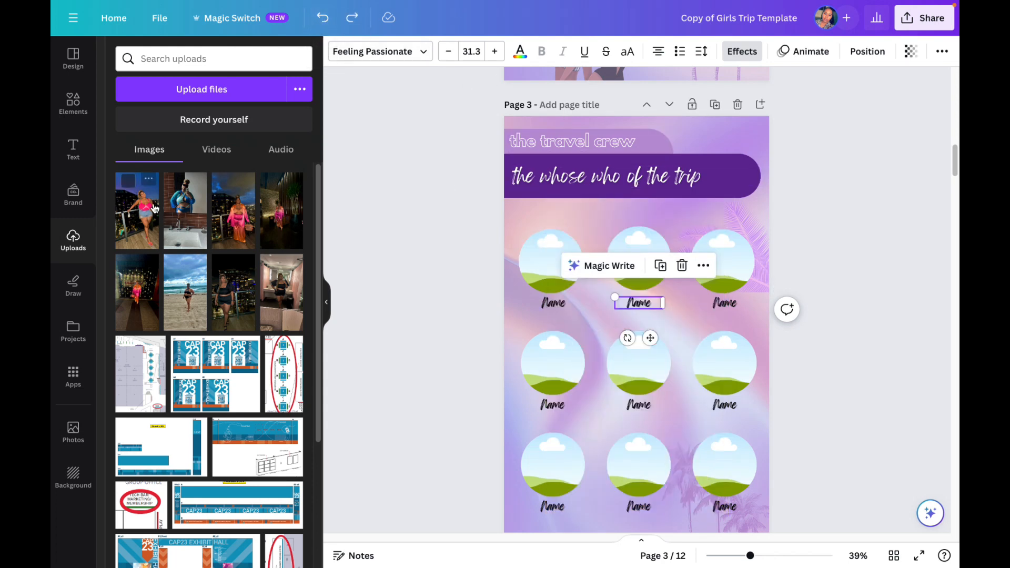
# Step: Fill the first row of circle frames on the travel crew page with the first three uploaded photos, recentring the middle photo on the person
pyautogui.click(137, 211)
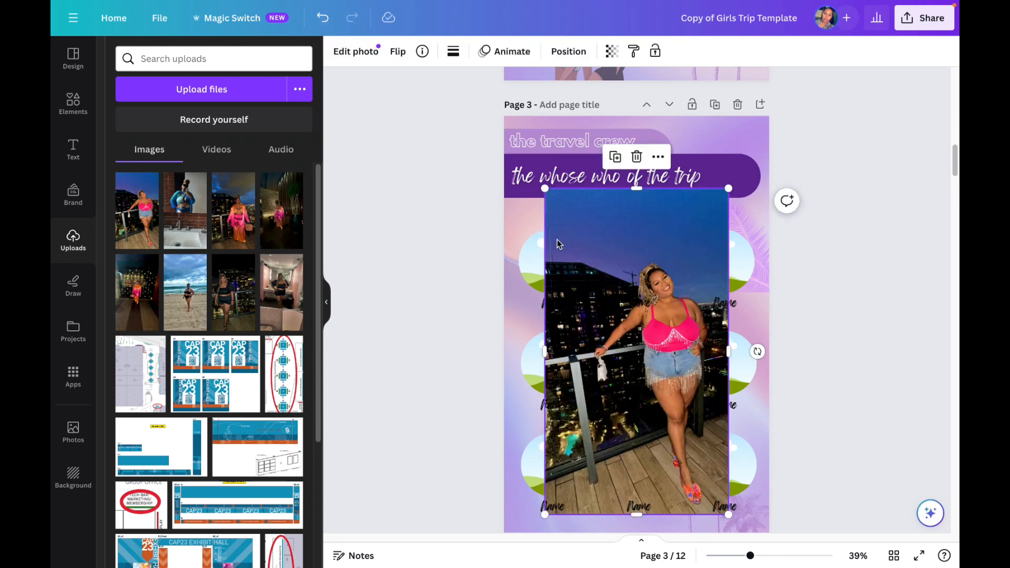
pyautogui.moveTo(548, 247); pyautogui.dragTo(545, 269)
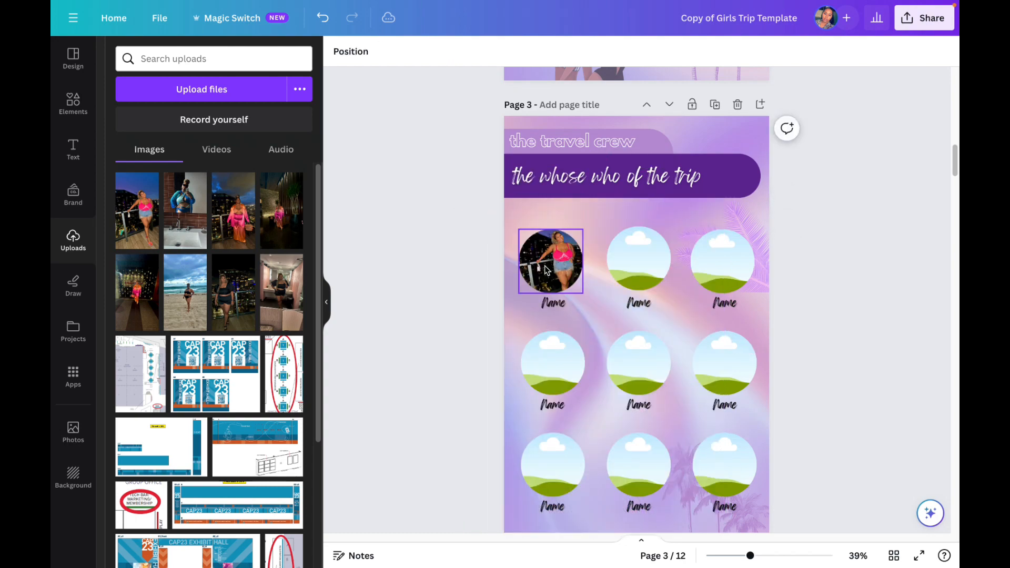
pyautogui.click(528, 290)
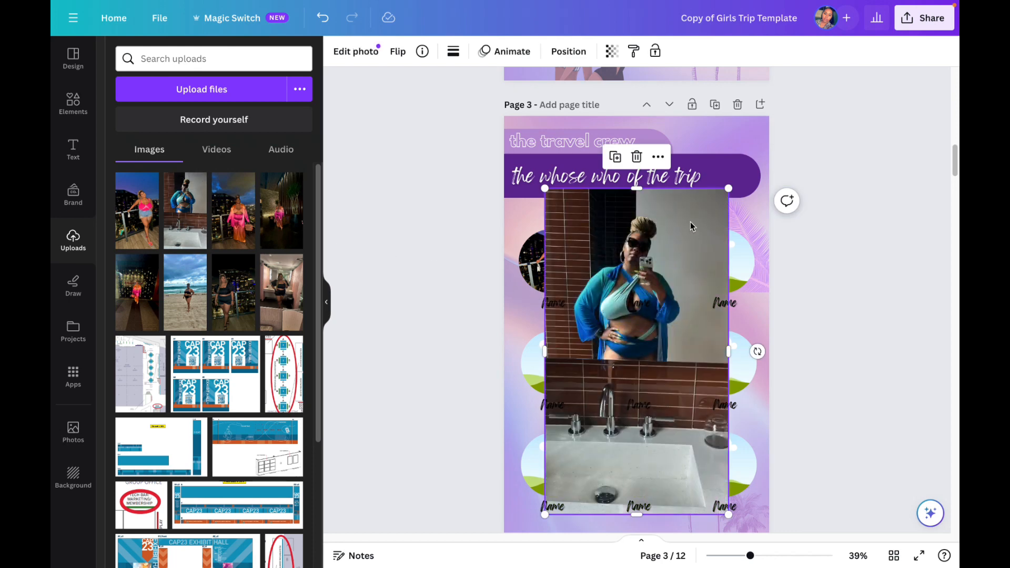
pyautogui.moveTo(691, 223); pyautogui.dragTo(633, 248)
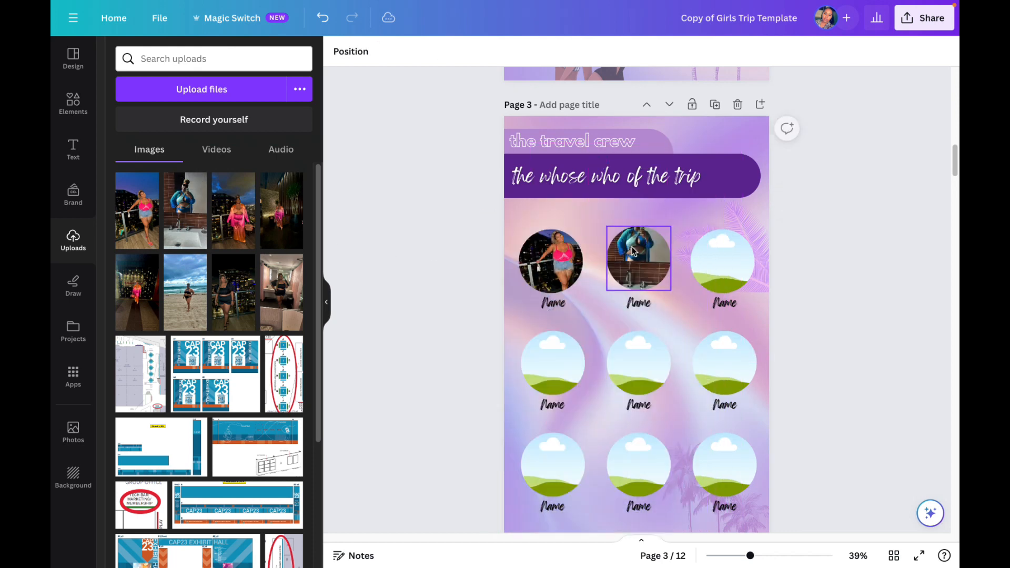
pyautogui.doubleClick(636, 249)
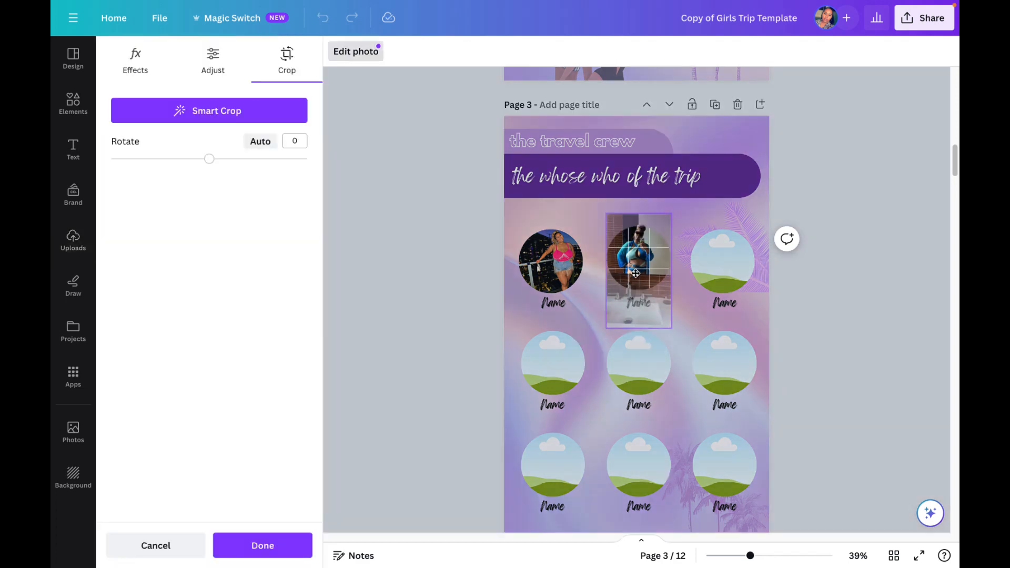
pyautogui.click(684, 237)
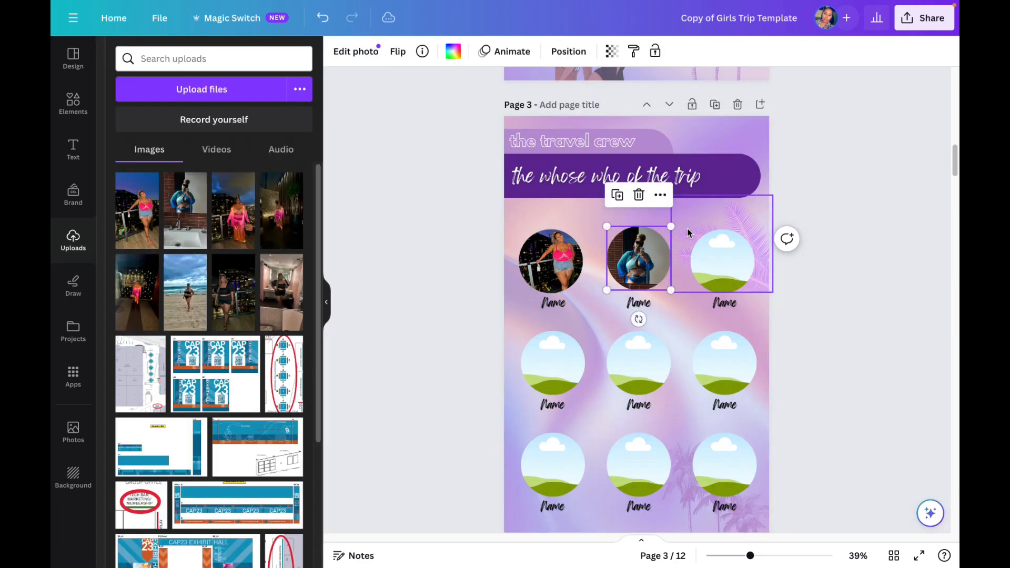
pyautogui.click(241, 225)
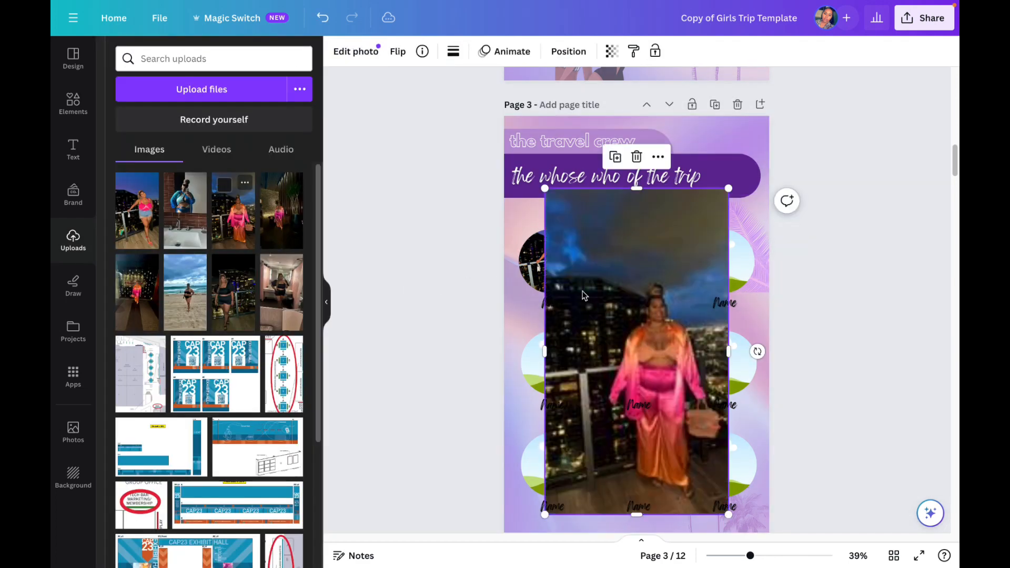
pyautogui.moveTo(671, 266); pyautogui.dragTo(707, 280)
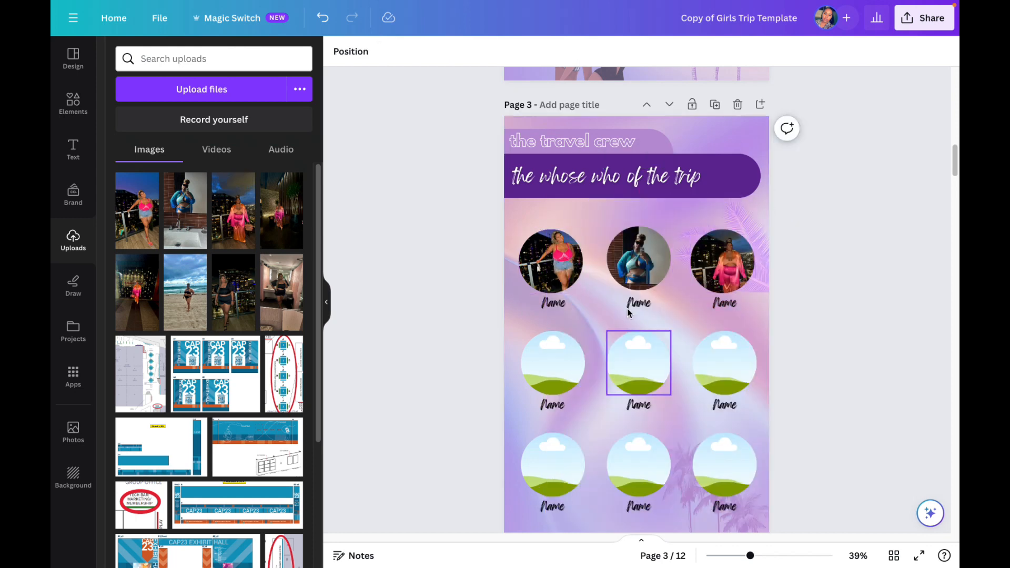
# Step: Try the background remover on the first and second travel crew photos and undo both removals
pyautogui.click(557, 272)
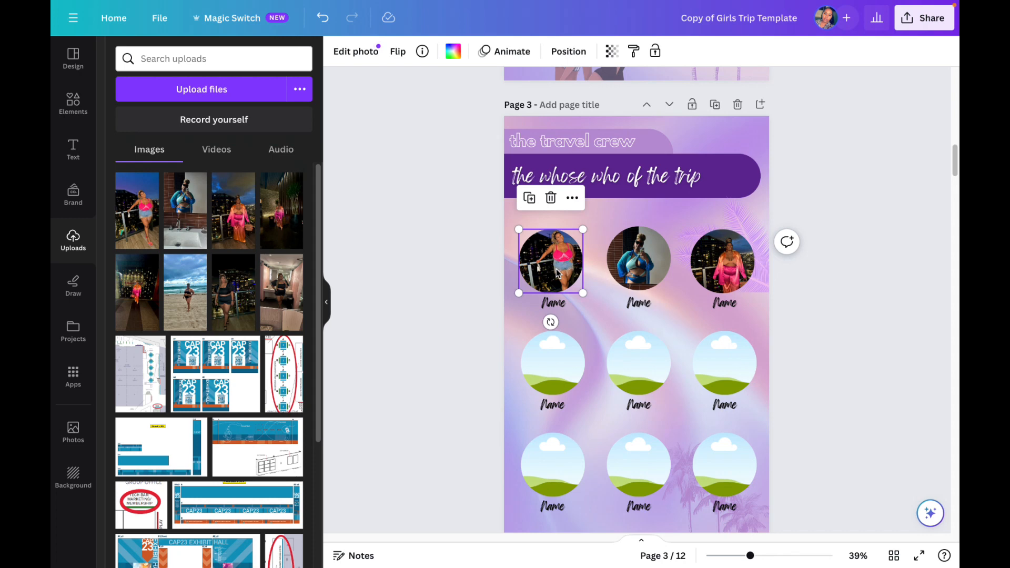
pyautogui.click(358, 52)
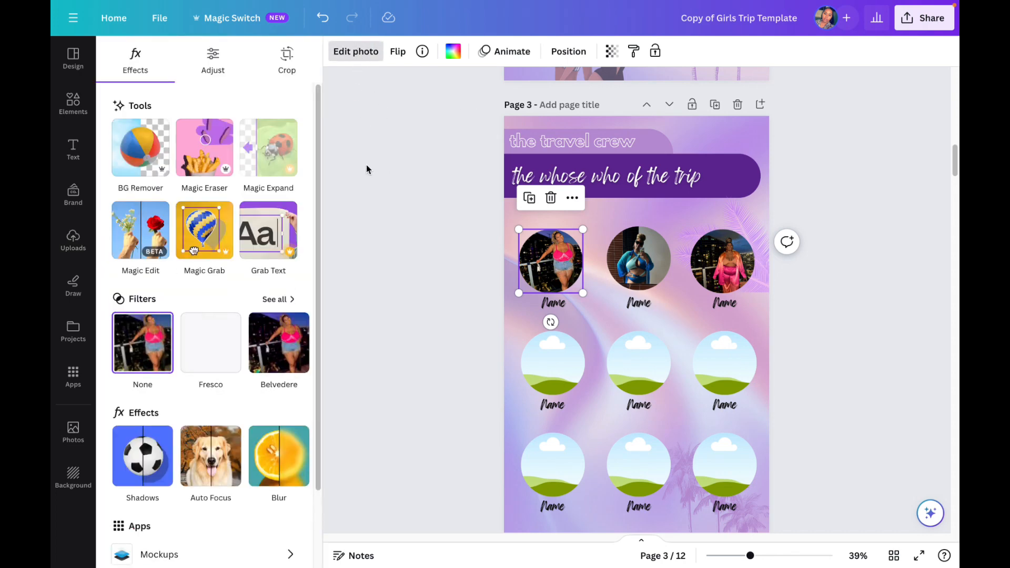
pyautogui.click(164, 165)
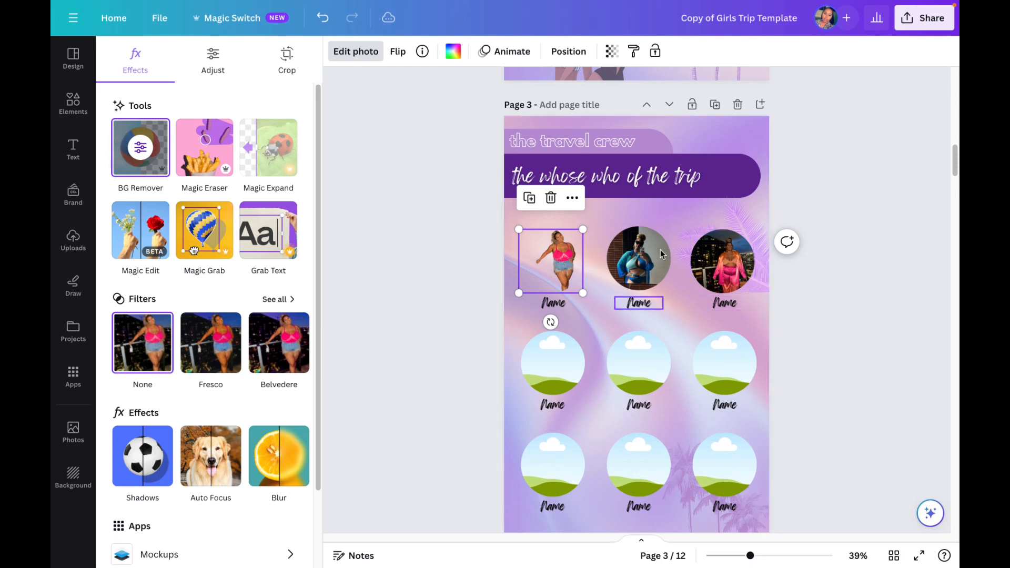
pyautogui.click(160, 179)
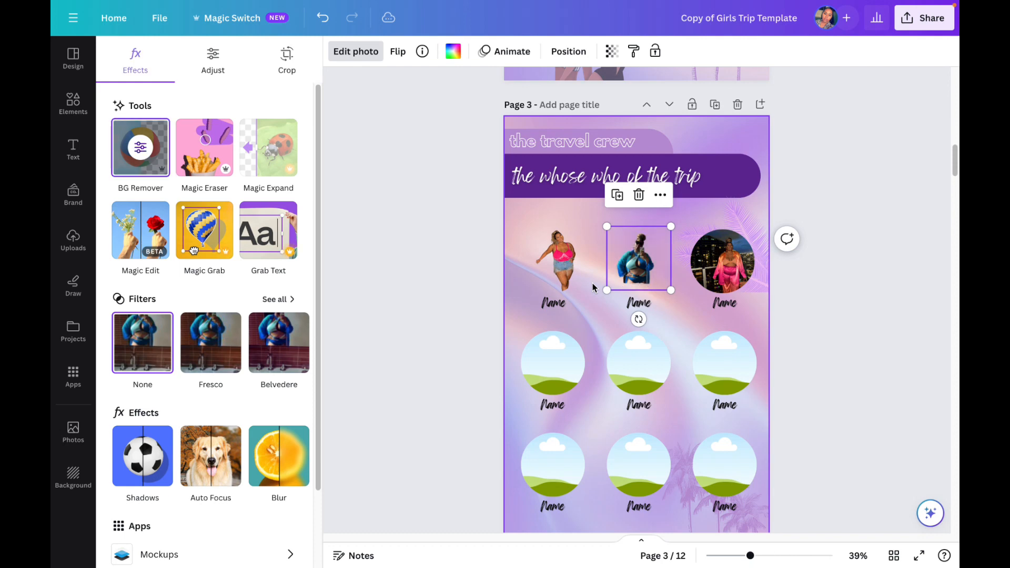
pyautogui.click(325, 18)
pyautogui.click(324, 17)
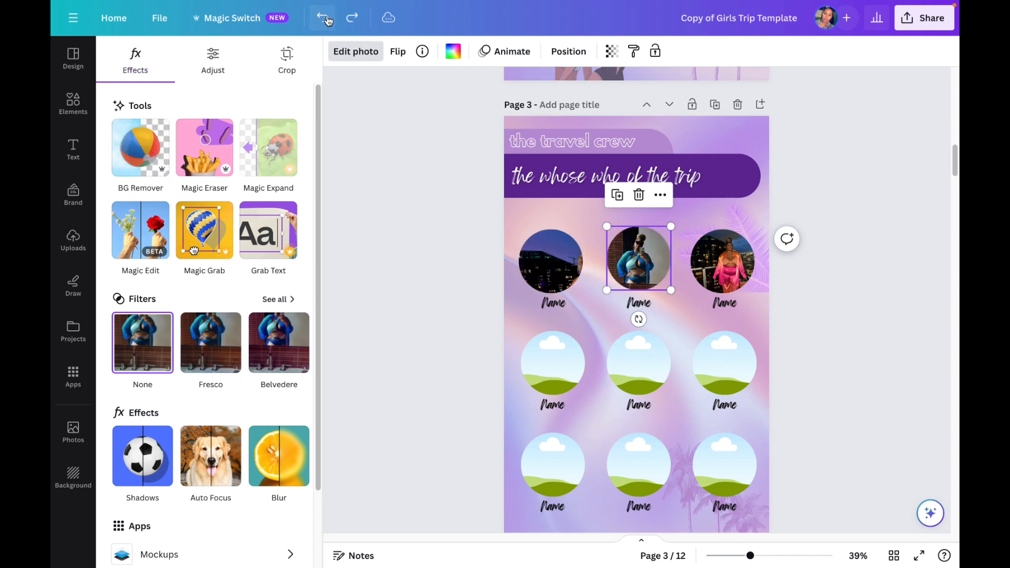
# Step: Recentre the first travel crew photo on the person within its circle frame
pyautogui.click(557, 265)
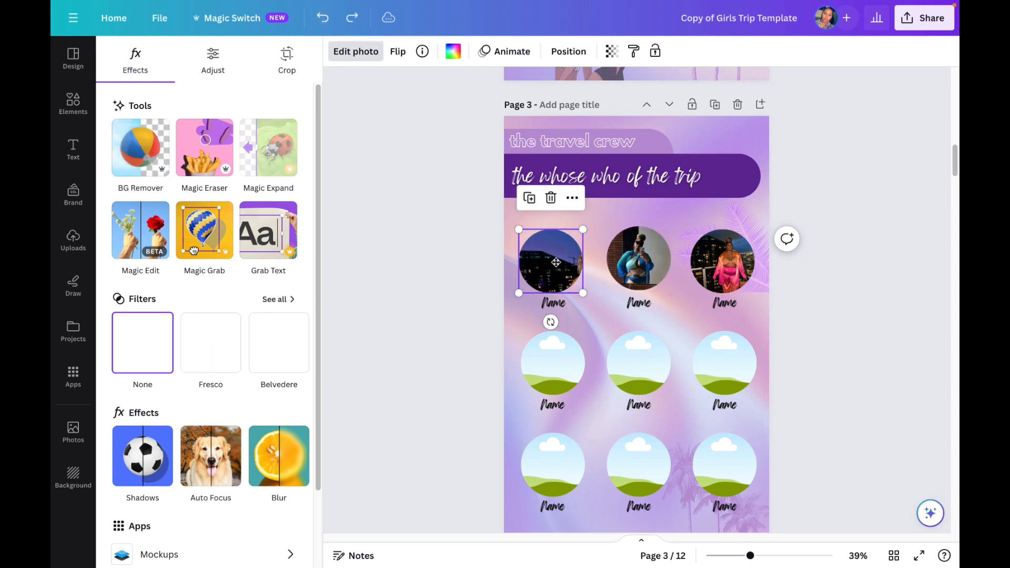
pyautogui.doubleClick(558, 265)
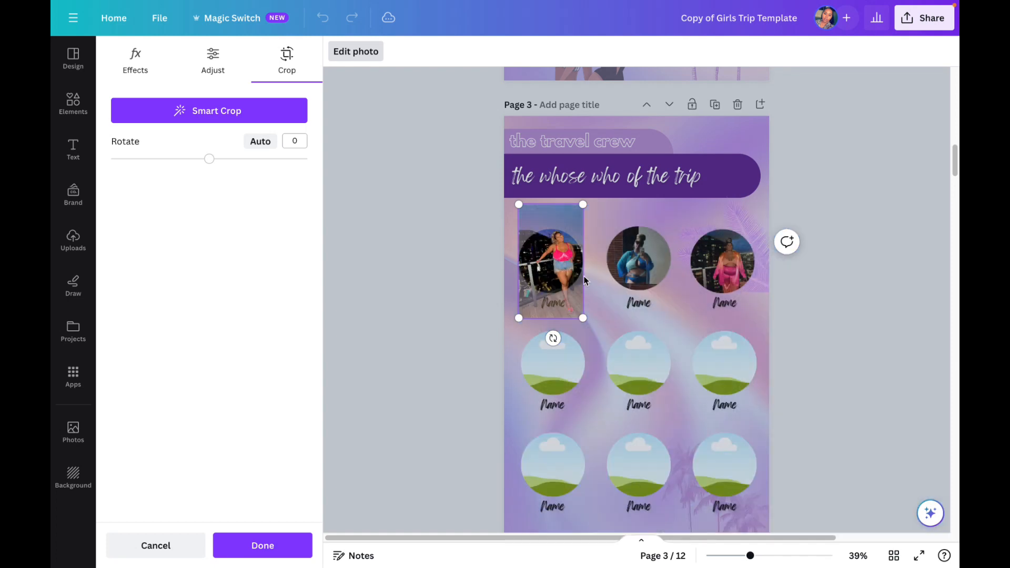
pyautogui.click(706, 308)
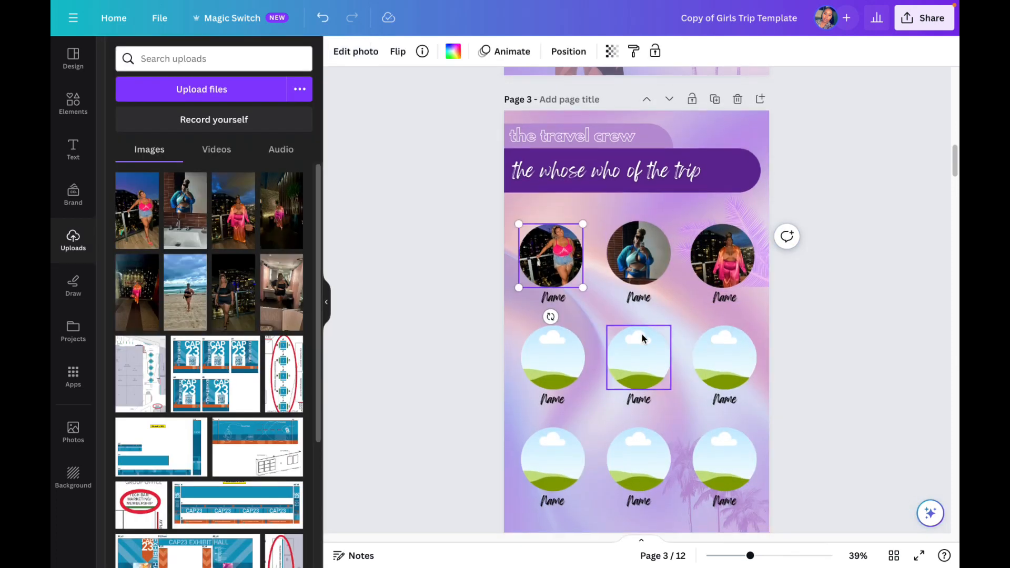
# Step: Replace the date placeholder under Wednesday on the itinerary page with March 5
pyautogui.scroll(-10, 642, 334)
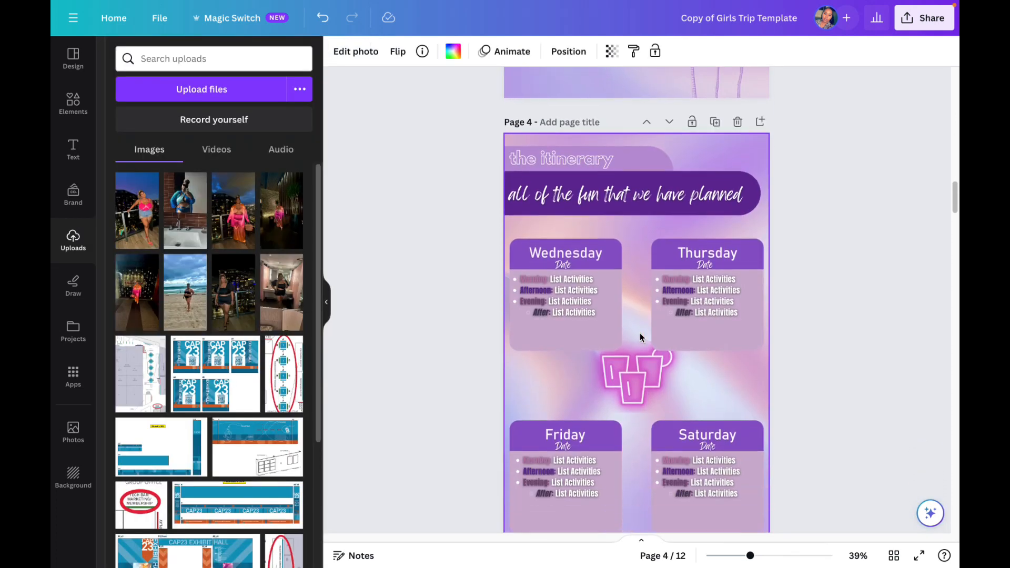
pyautogui.scroll(-1, 641, 337)
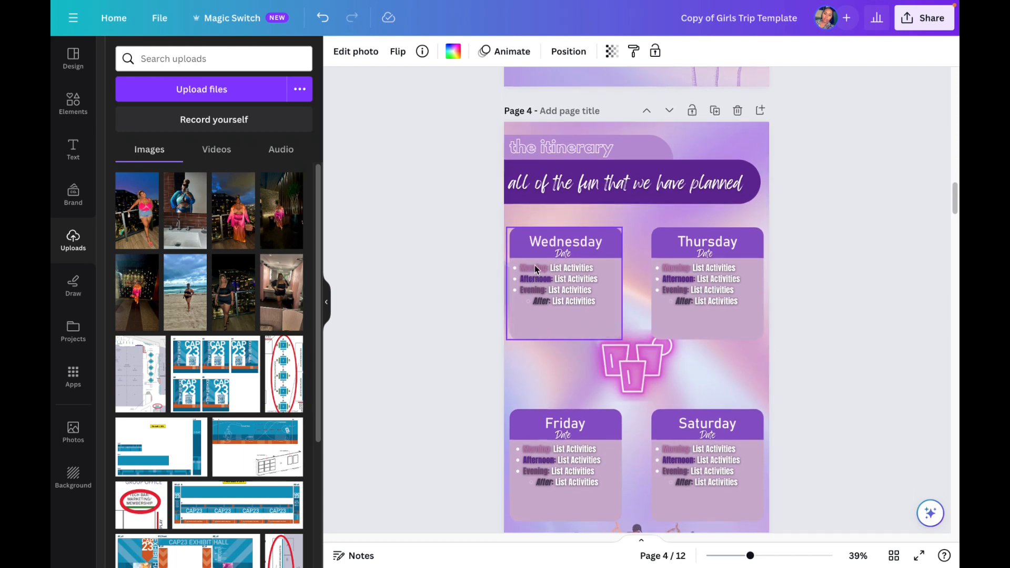
pyautogui.click(566, 256)
pyautogui.doubleClick(568, 254)
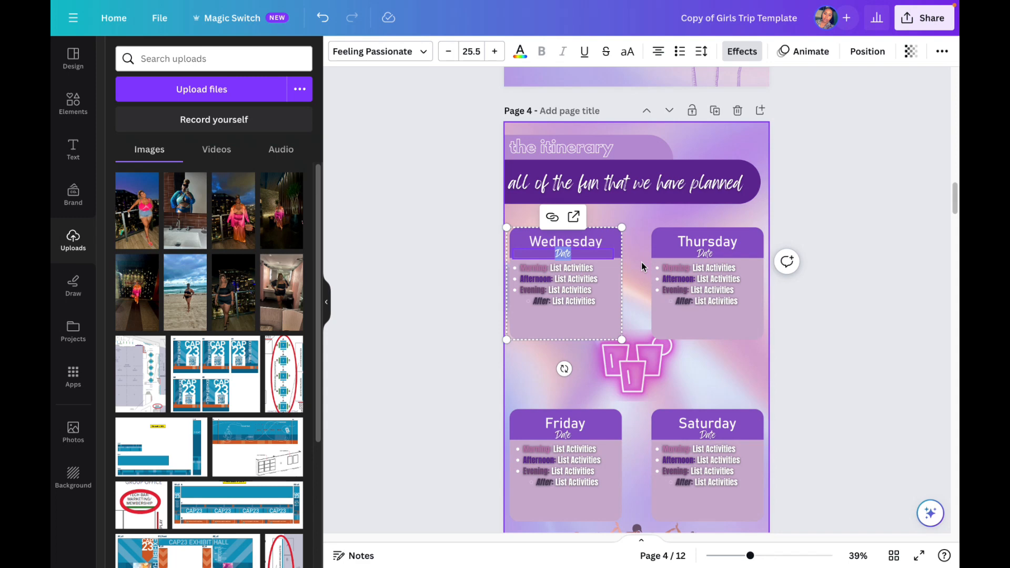
pyautogui.write('March')
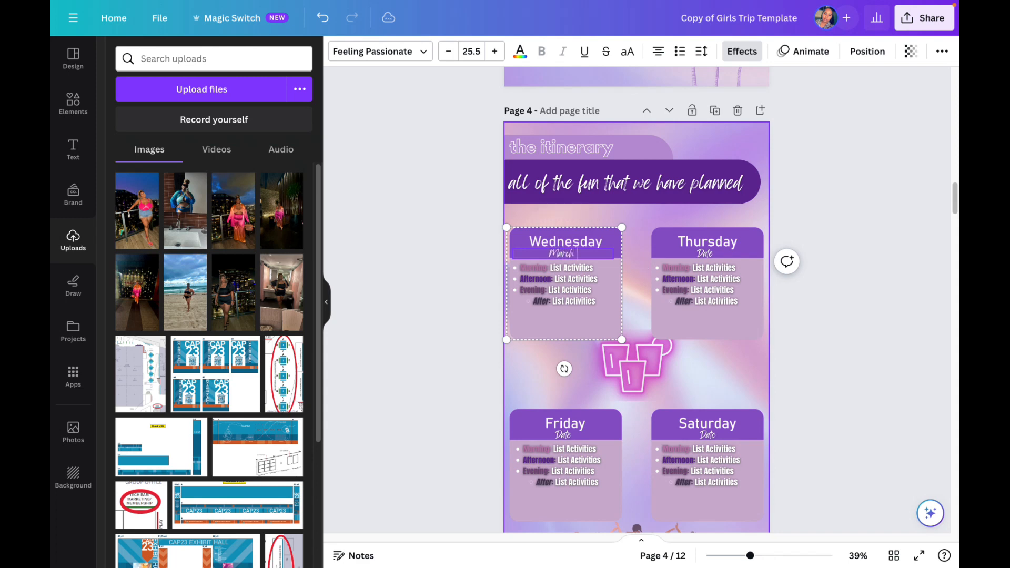
pyautogui.write(' 5')
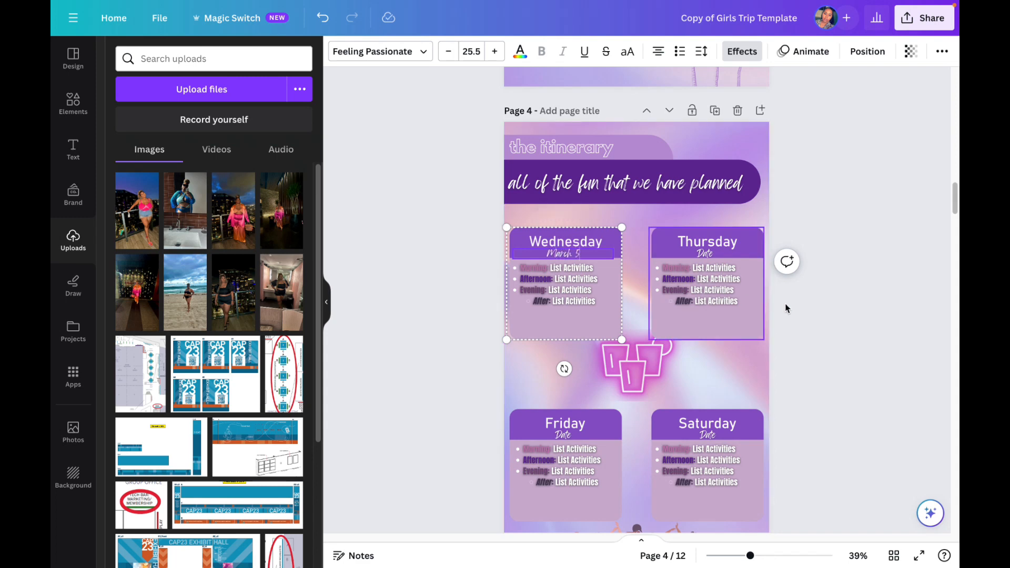
pyautogui.click(802, 307)
# Step: Delete the Wednesday card and its activity list from the page 4 itinerary
pyautogui.scroll(1, 725, 295)
pyautogui.scroll(-1, 723, 295)
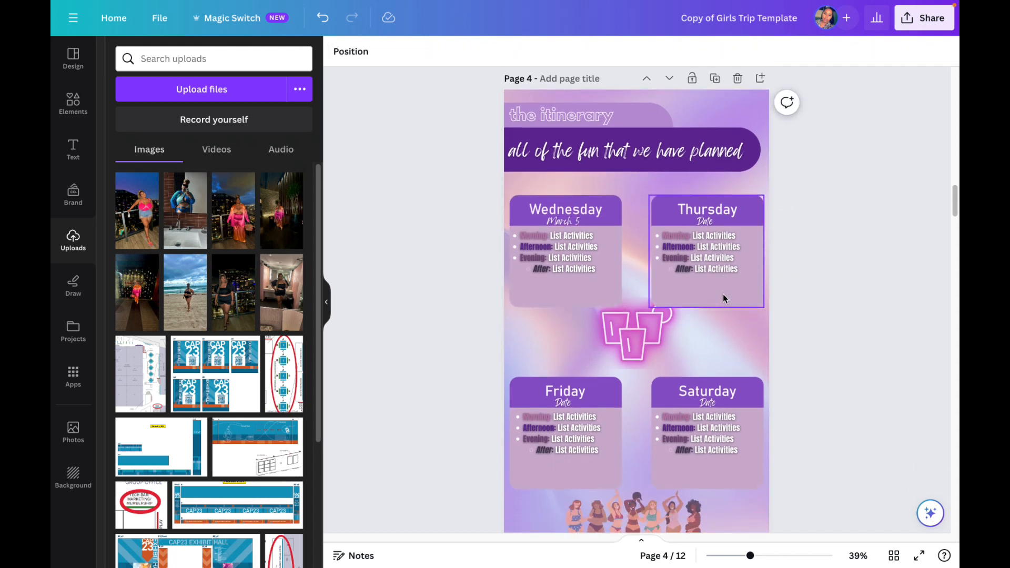
pyautogui.scroll(-1, 723, 295)
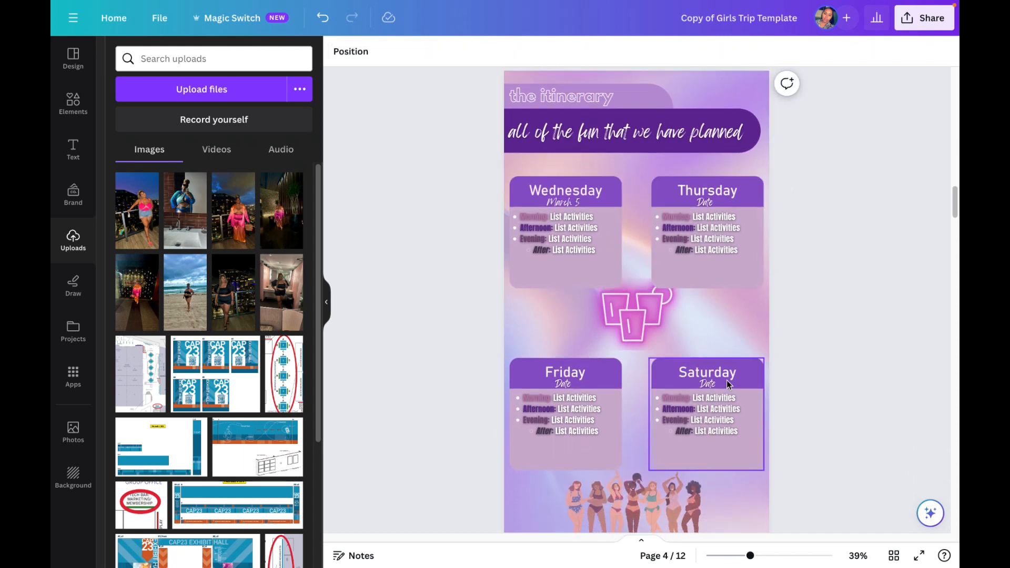
pyautogui.scroll(-10, 724, 363)
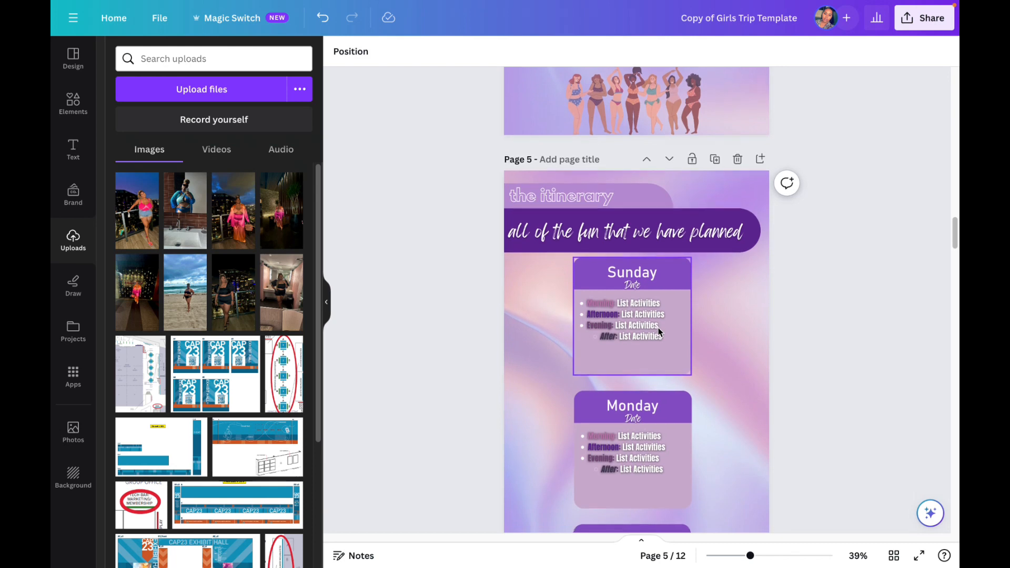
pyautogui.scroll(-5, 658, 331)
pyautogui.scroll(9, 684, 342)
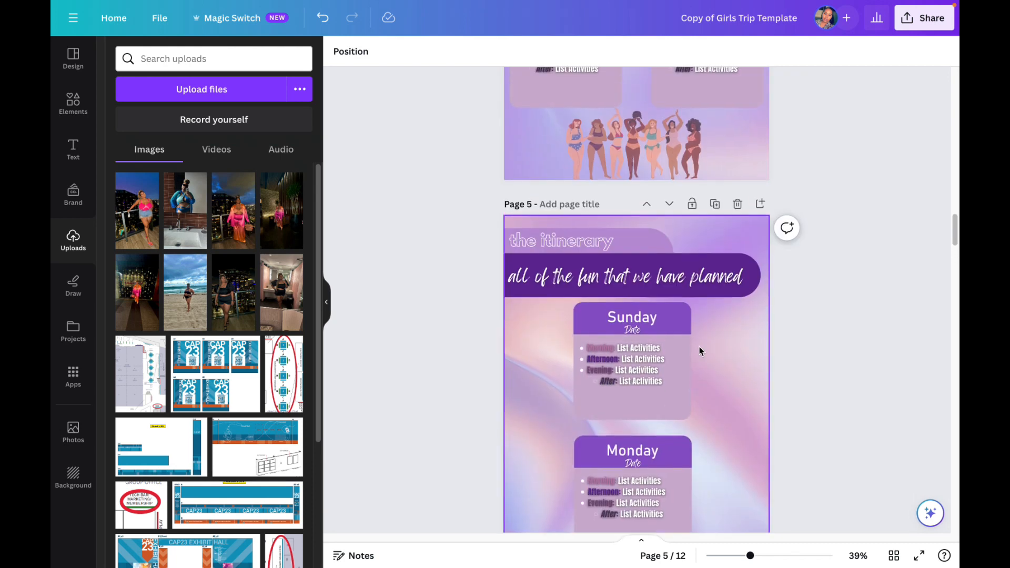
pyautogui.scroll(2, 685, 339)
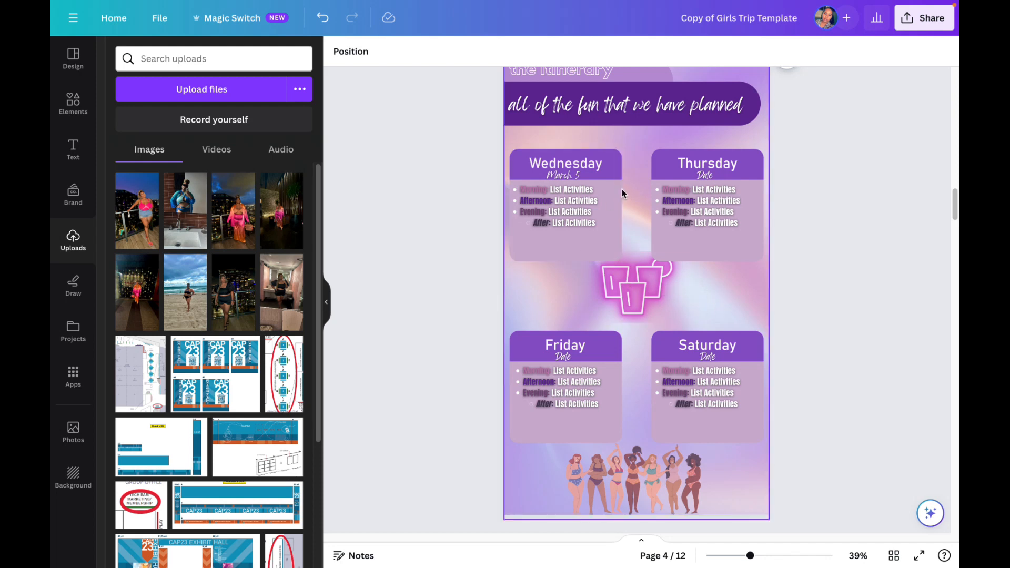
pyautogui.click(605, 192)
pyautogui.click(630, 154)
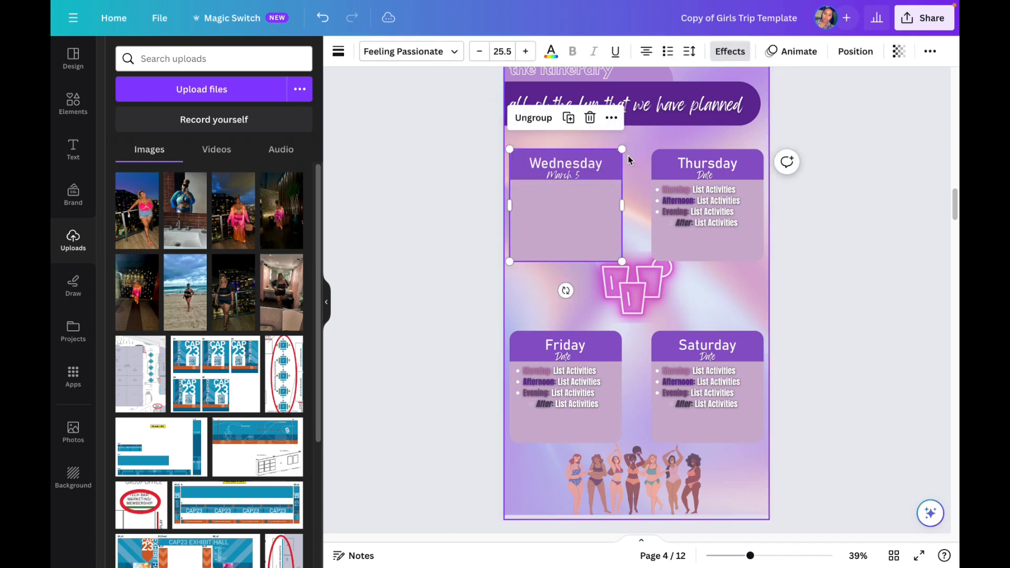
pyautogui.click(591, 118)
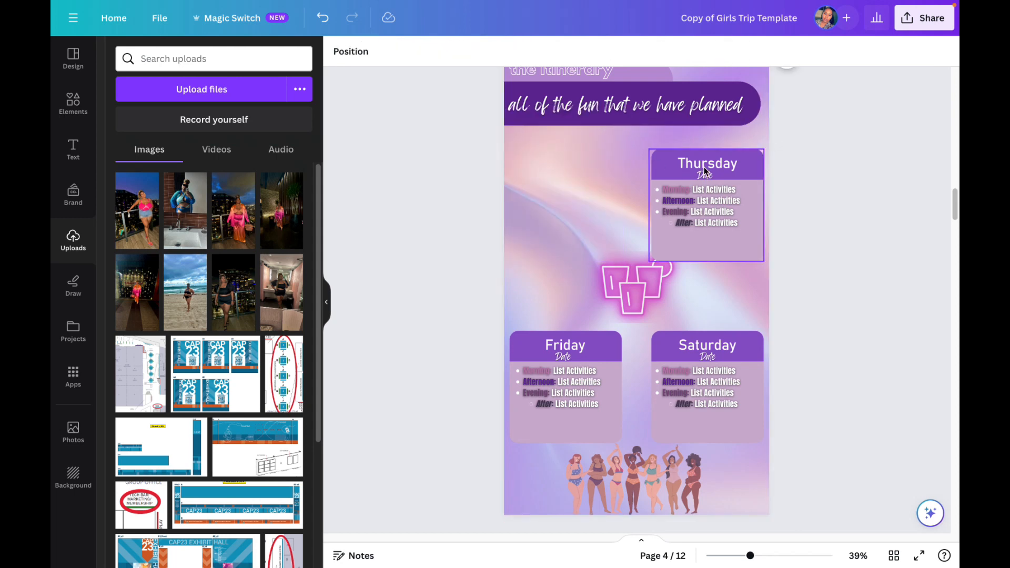
# Step: Rearrange the remaining day cards on page 4: Thursday upper left, Friday upper right, and Saturday lower left
pyautogui.click(719, 172)
pyautogui.moveTo(720, 172); pyautogui.dragTo(594, 168)
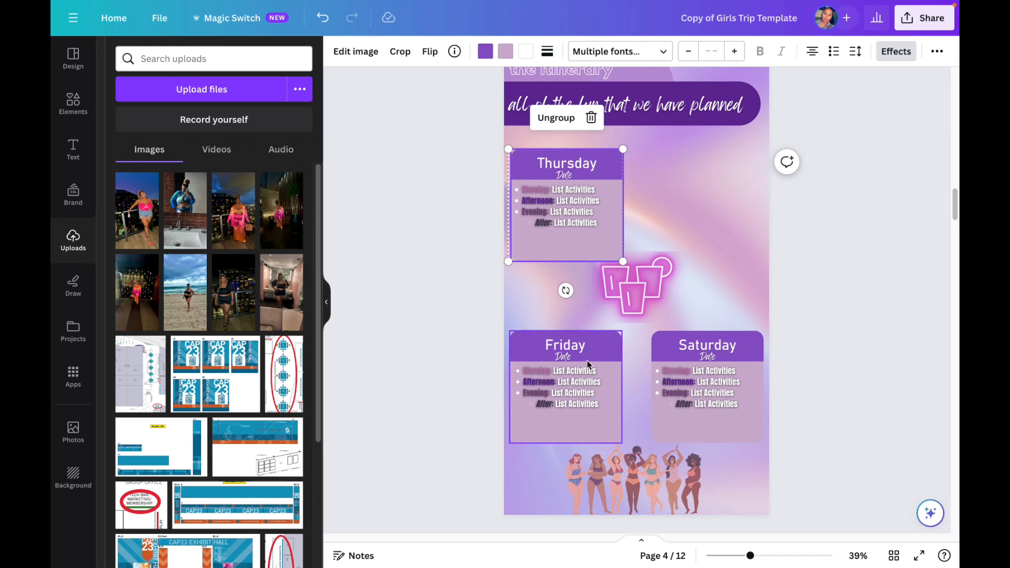
pyautogui.moveTo(605, 342); pyautogui.dragTo(725, 177)
pyautogui.moveTo(727, 364); pyautogui.dragTo(589, 356)
# Step: Bring the neon drinks graphic on page 4 to the front of the day cards
pyautogui.click(634, 284)
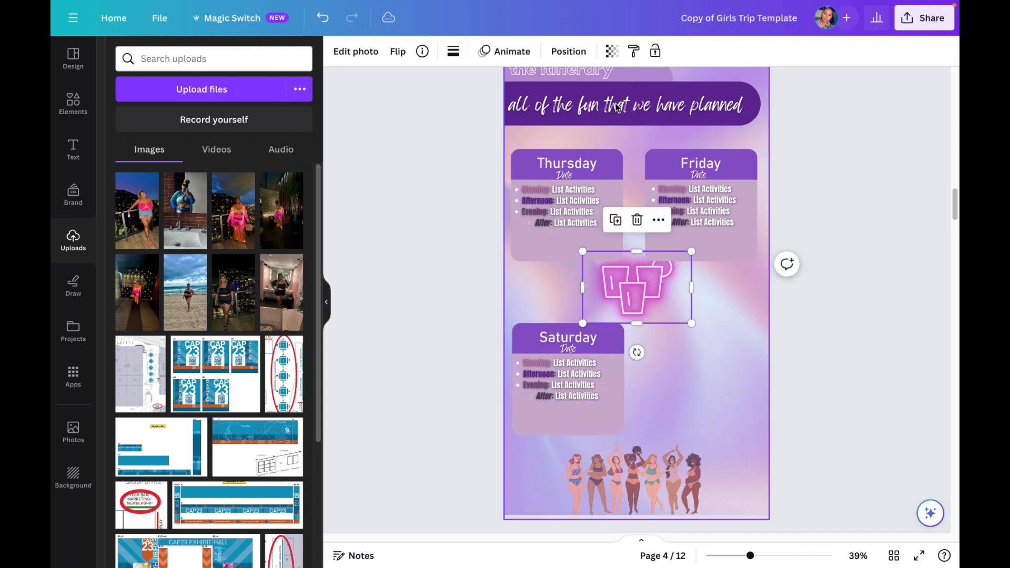
pyautogui.click(591, 51)
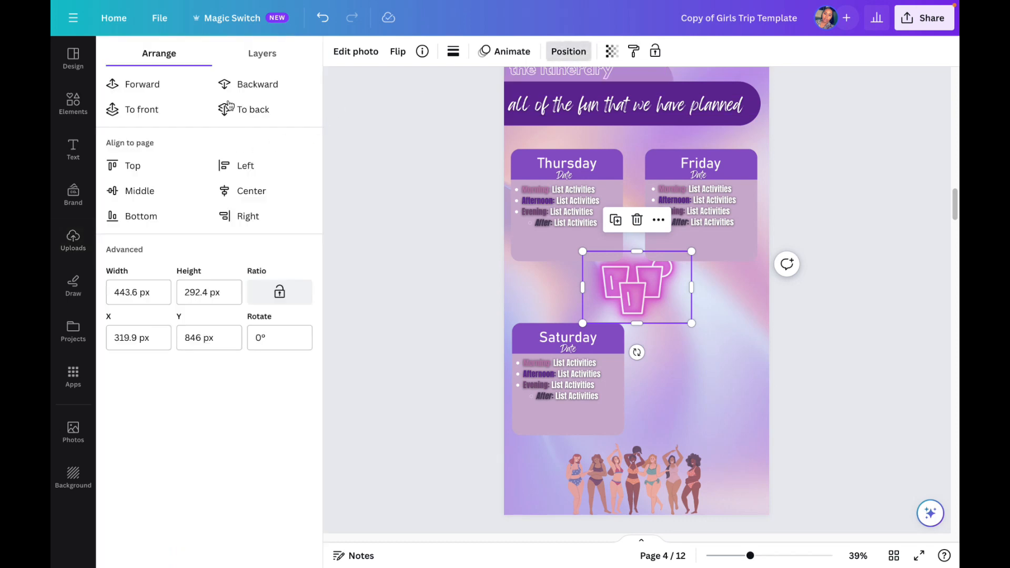
pyautogui.click(140, 109)
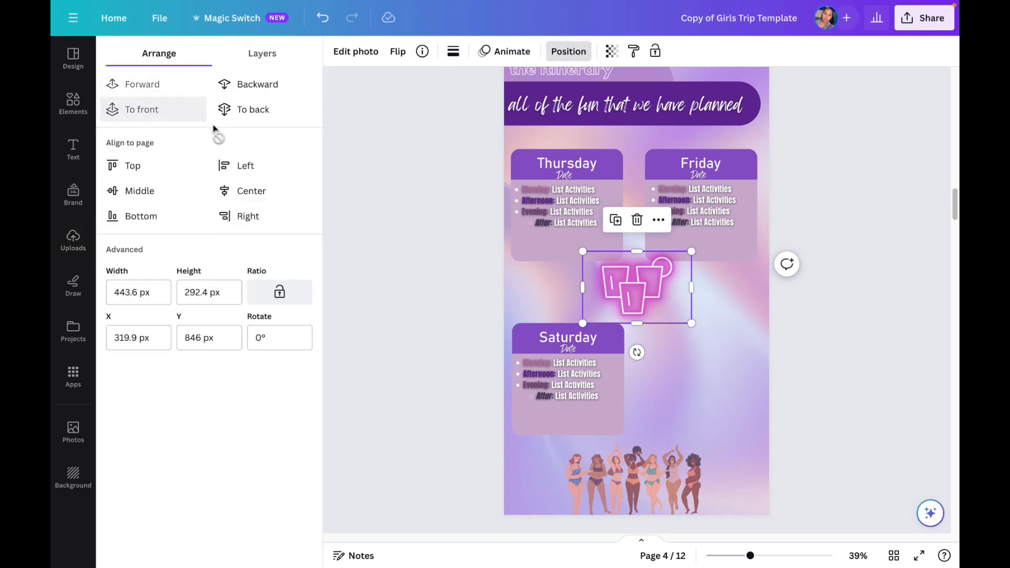
# Step: Copy the Sunday card from page 5 onto page 4 and place it in the empty space beside Saturday
pyautogui.scroll(-7, 608, 288)
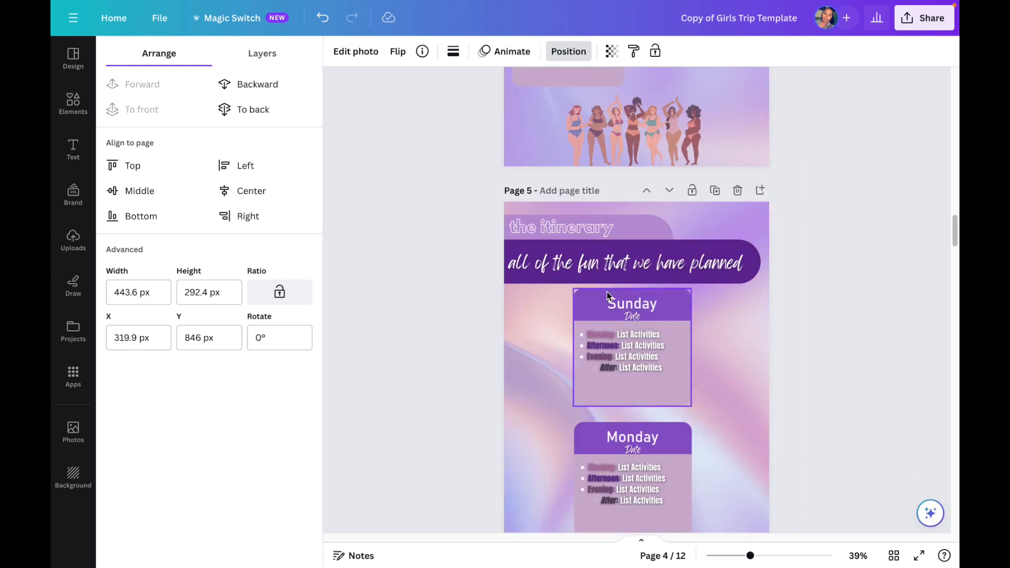
pyautogui.click(667, 341)
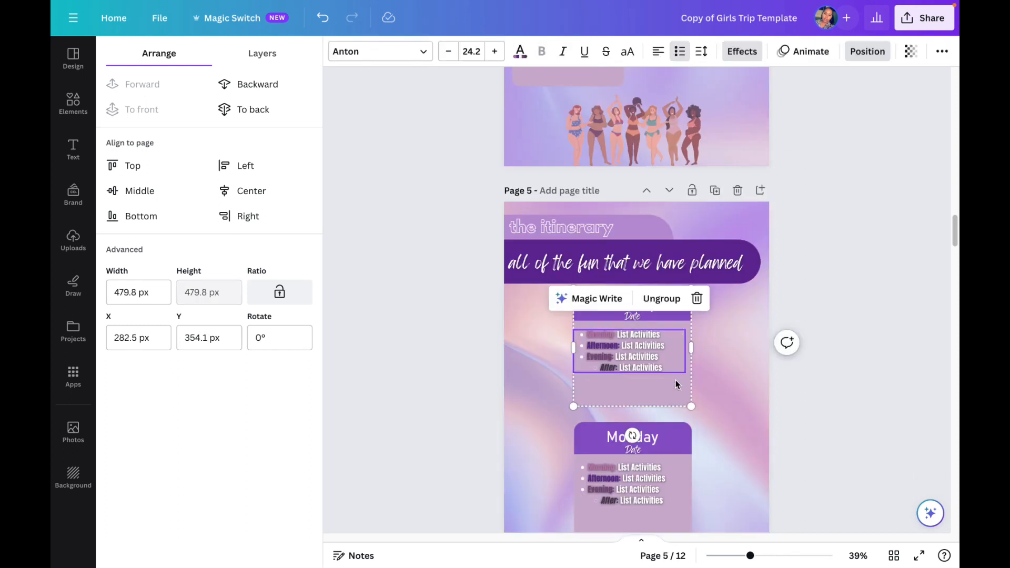
pyautogui.rightClick(675, 379)
pyautogui.moveTo(677, 386)
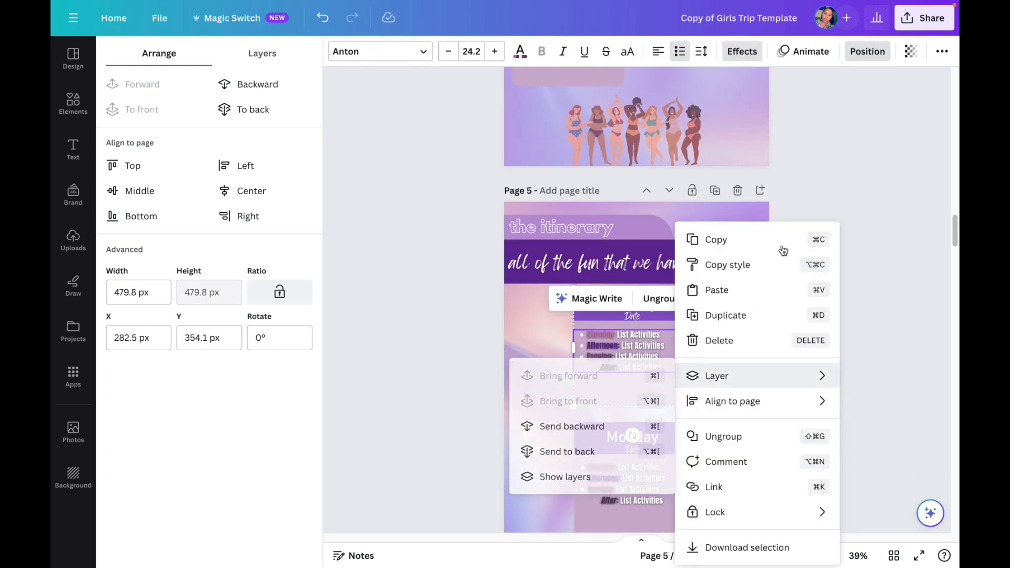
pyautogui.click(733, 241)
pyautogui.scroll(-2, 740, 318)
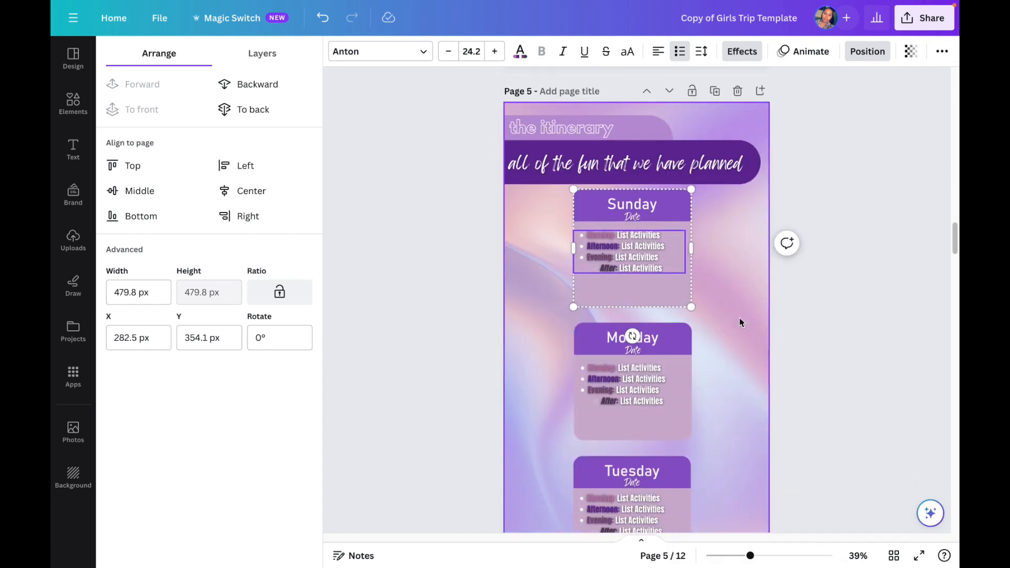
pyautogui.scroll(6, 726, 284)
pyautogui.click(694, 253)
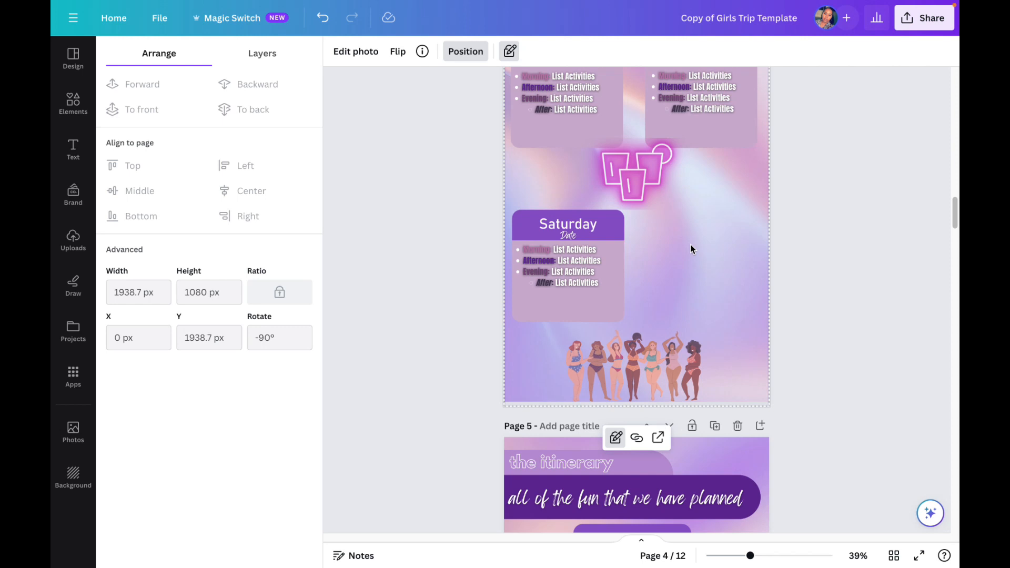
pyautogui.press('super+v')
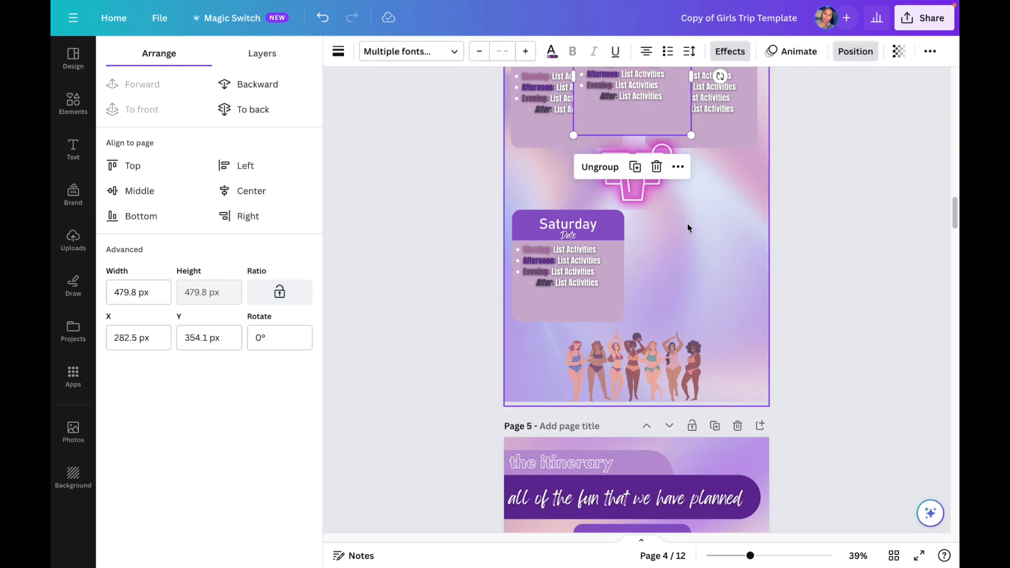
pyautogui.moveTo(655, 126); pyautogui.dragTo(708, 293)
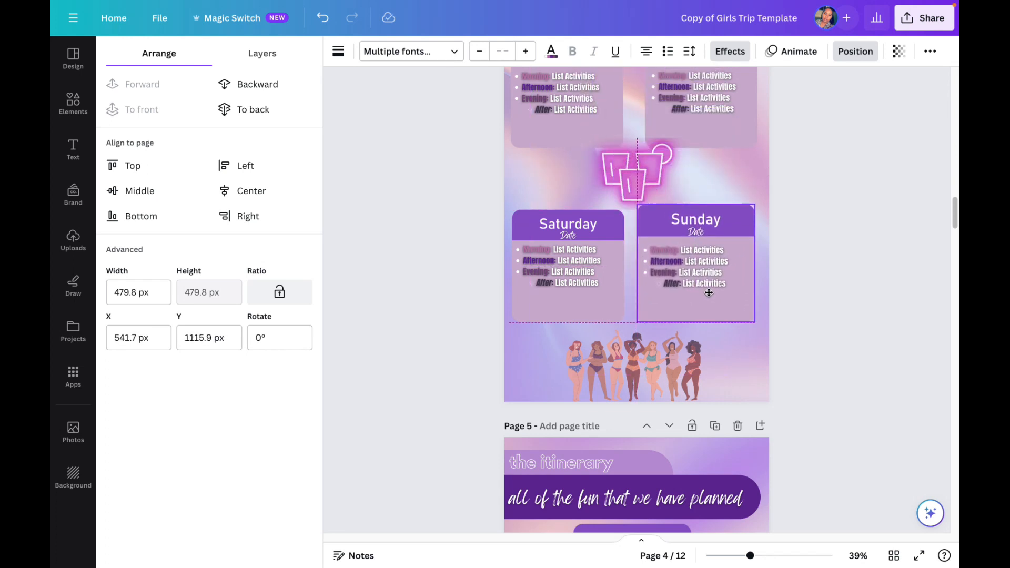
pyautogui.click(819, 290)
pyautogui.click(842, 281)
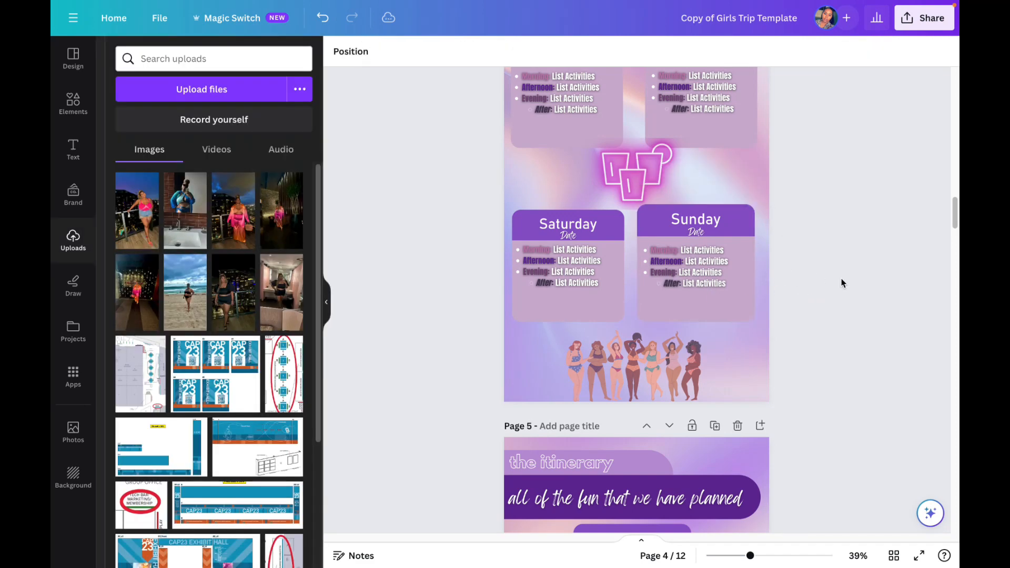
# Step: Delete the second itinerary overview page, page 5, with the Sunday, Monday and Tuesday cards
pyautogui.scroll(-5, 831, 301)
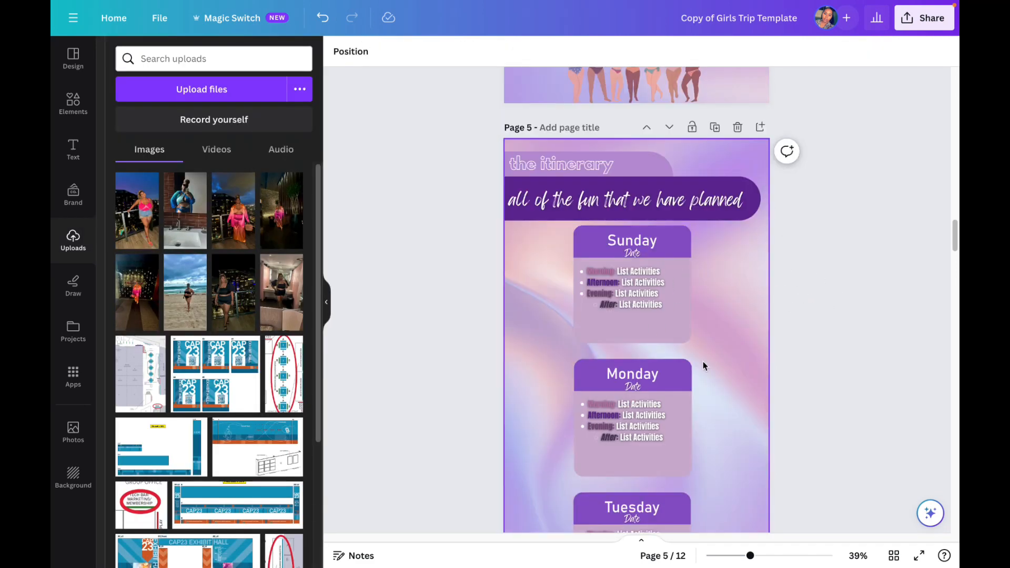
pyautogui.scroll(3, 703, 366)
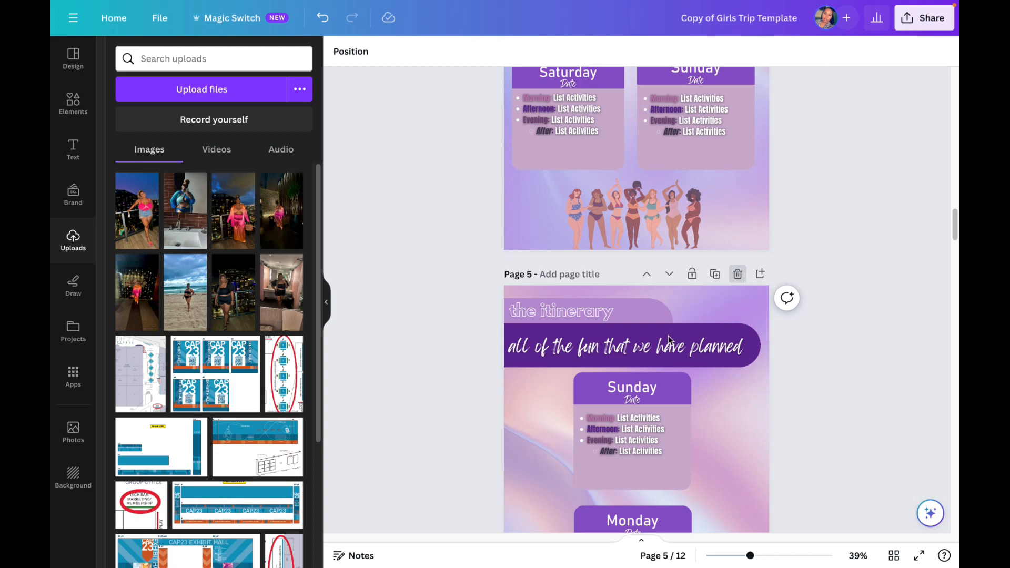
pyautogui.click(738, 274)
# Step: Review the rearranged itinerary overview page and the Day 1 to Day 3 itinerary pages that follow it
pyautogui.scroll(-2, 694, 361)
pyautogui.scroll(4, 694, 360)
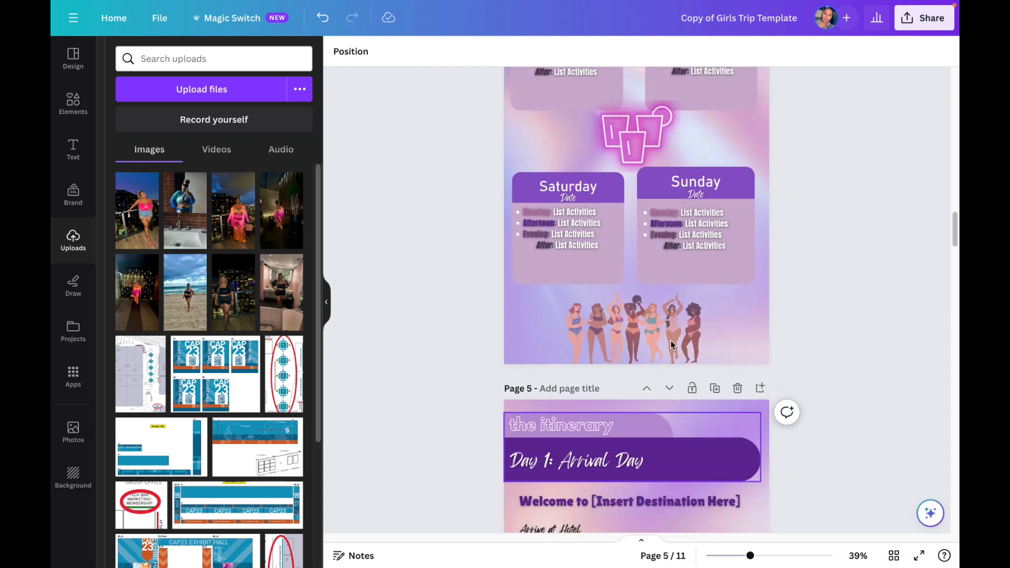
pyautogui.scroll(5, 671, 345)
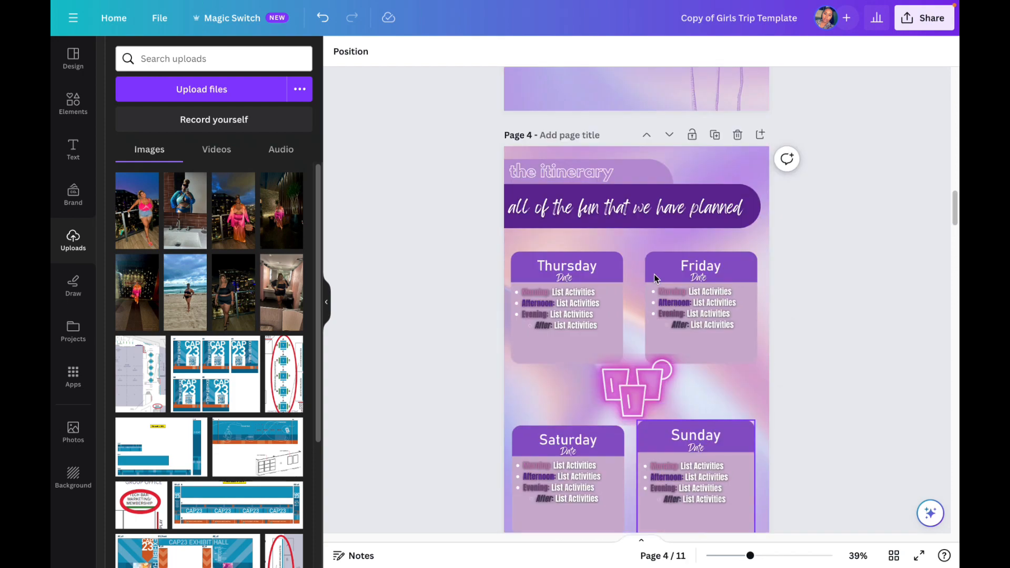
pyautogui.scroll(-10, 656, 276)
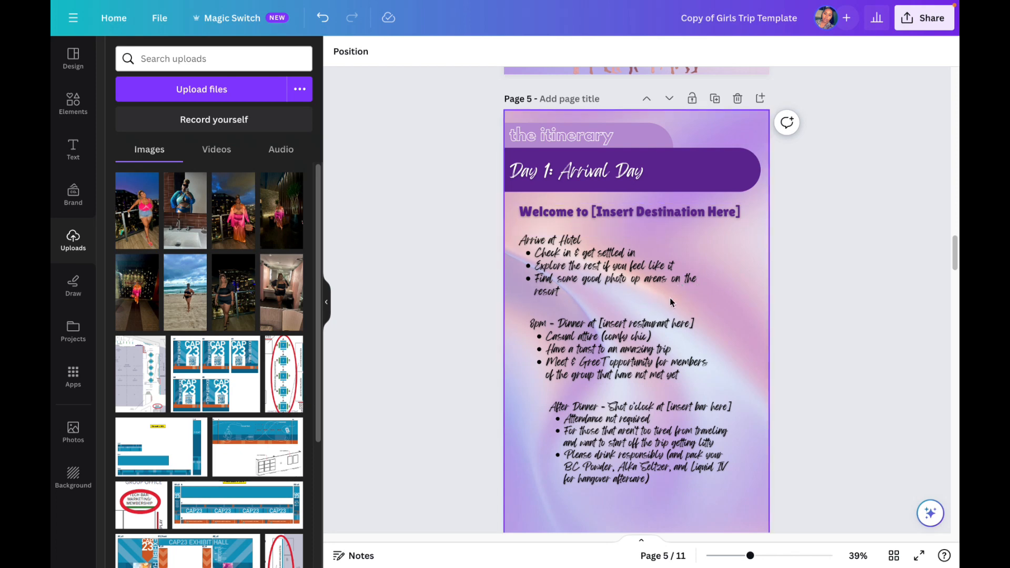
pyautogui.scroll(-4, 671, 295)
pyautogui.scroll(-7, 675, 287)
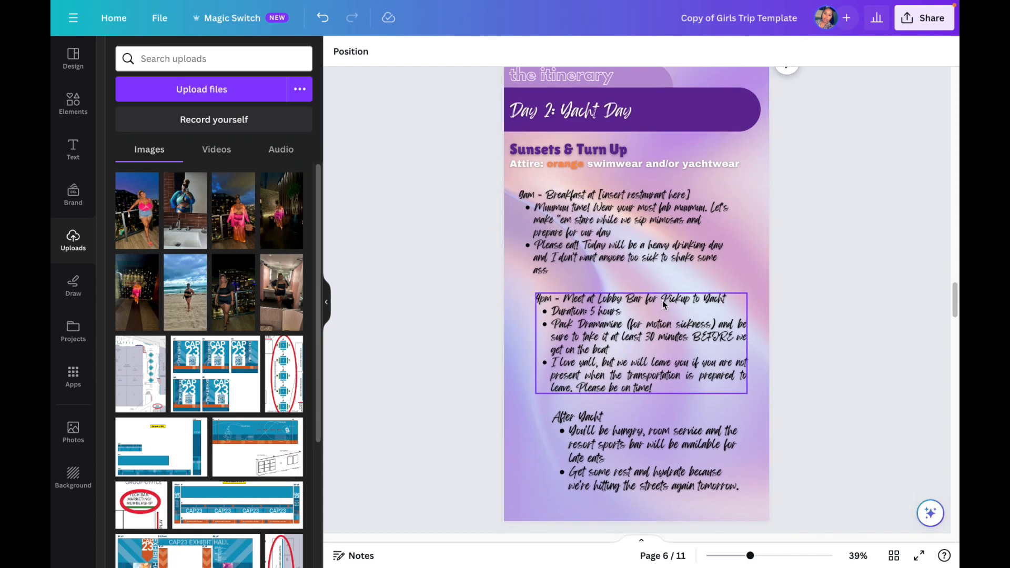
pyautogui.scroll(-4, 662, 304)
pyautogui.scroll(-8, 662, 301)
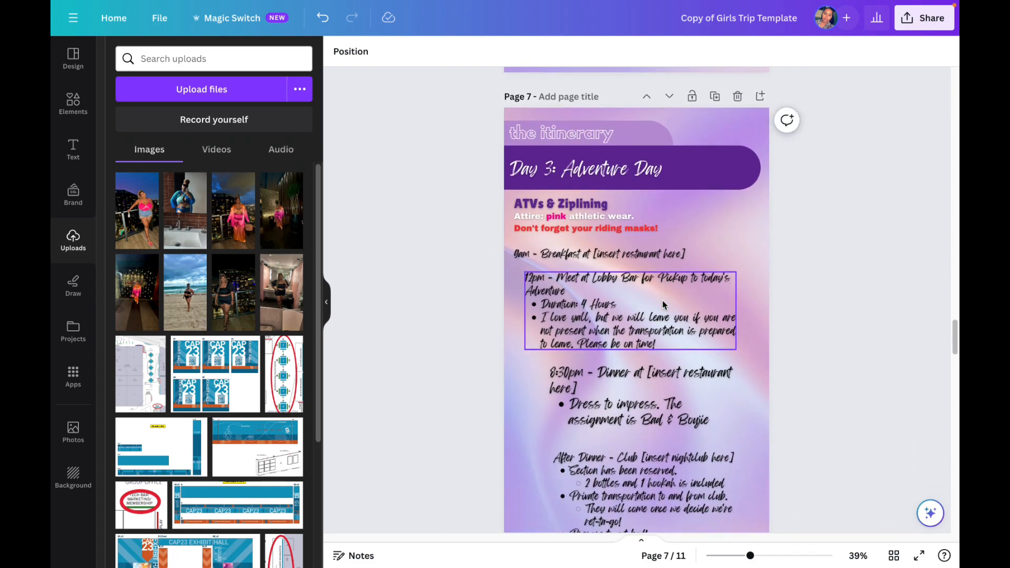
pyautogui.scroll(3, 662, 301)
pyautogui.scroll(8, 666, 302)
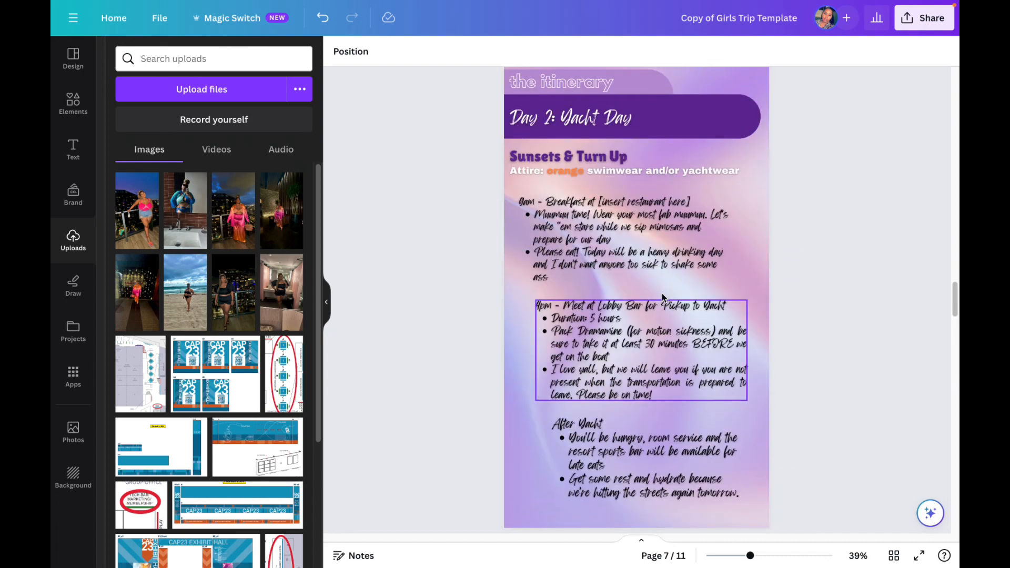
# Step: Look through the Day 2 to Day 5 itinerary pages and recheck the Thursday-to-Sunday overview page before them
pyautogui.scroll(-4, 659, 292)
pyautogui.scroll(-18, 660, 295)
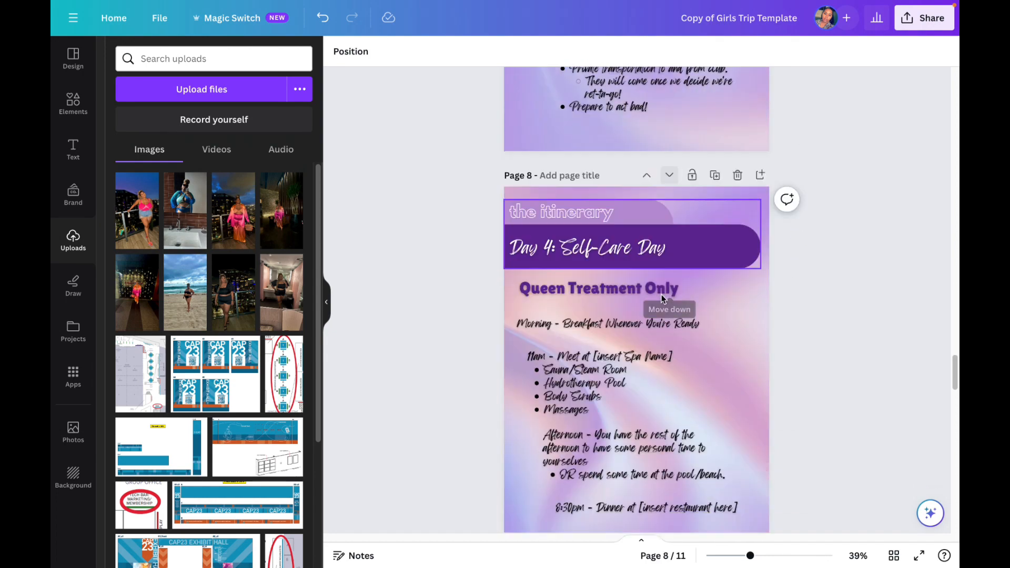
pyautogui.scroll(-10, 662, 302)
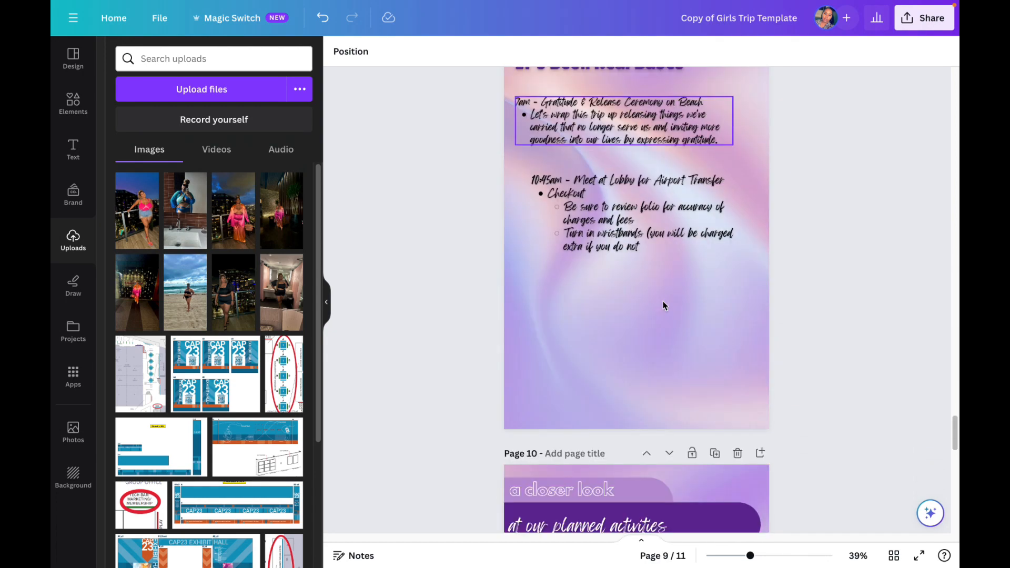
pyautogui.scroll(12, 660, 302)
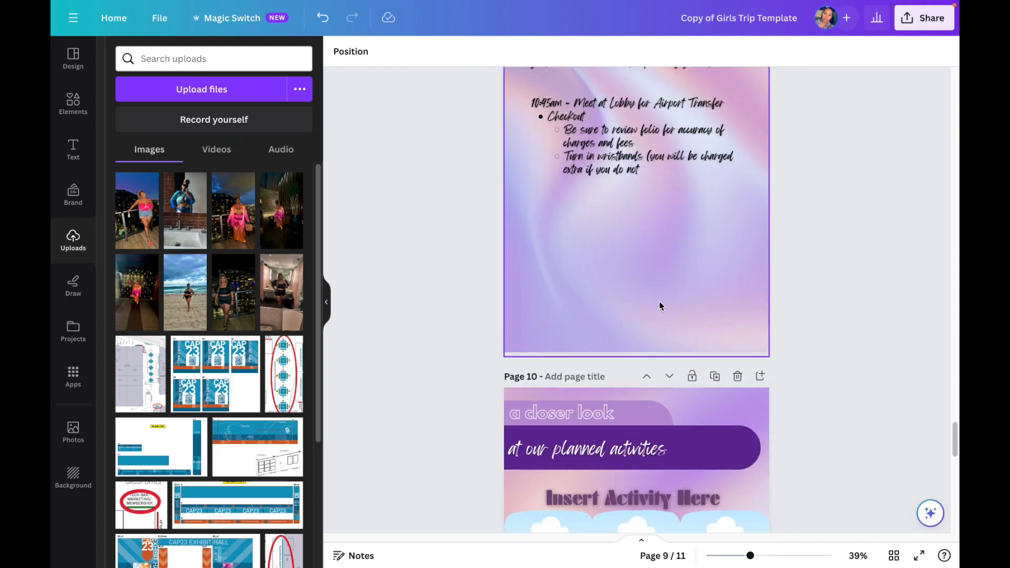
pyautogui.scroll(12, 659, 303)
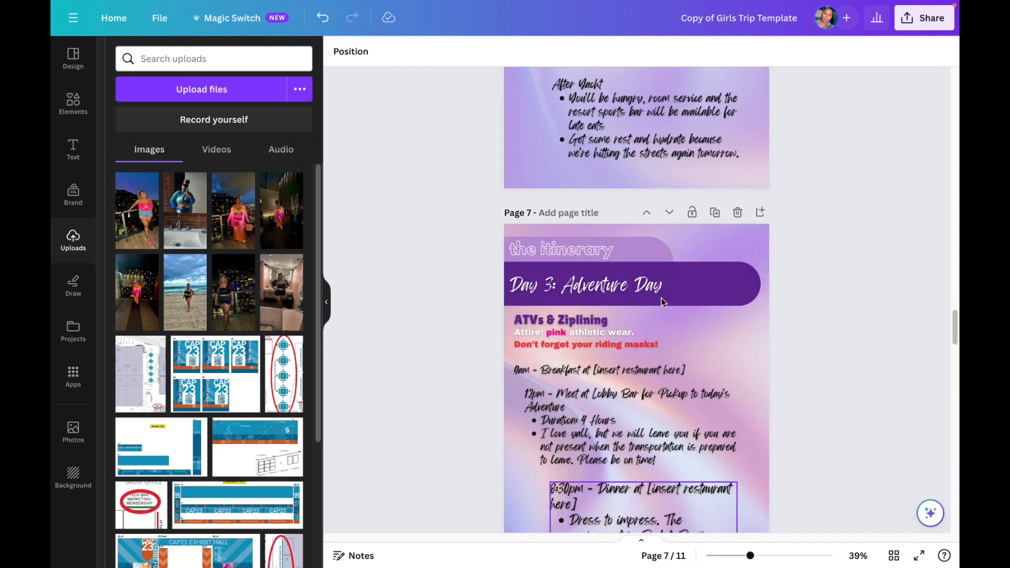
pyautogui.scroll(12, 662, 303)
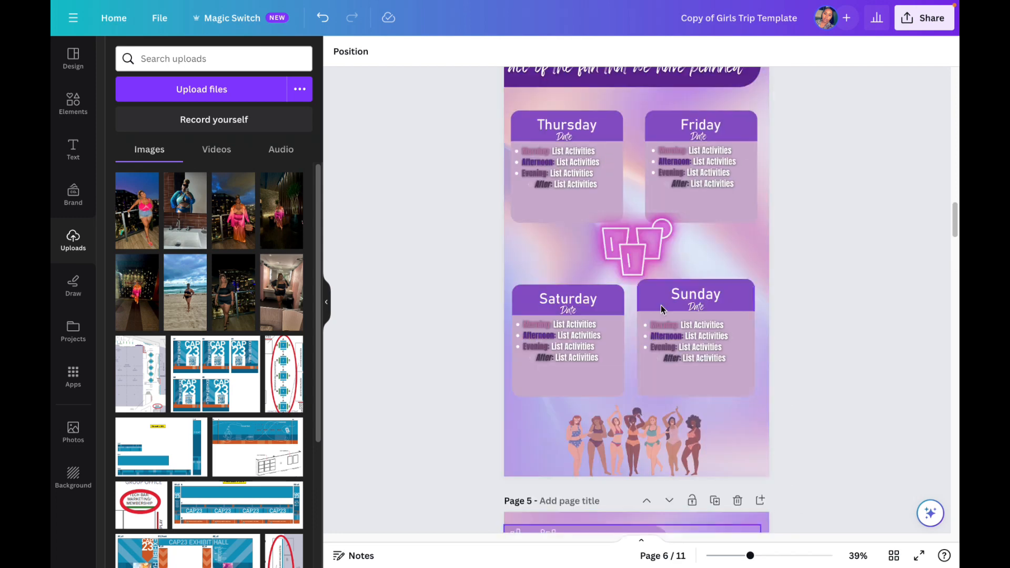
pyautogui.scroll(1, 622, 319)
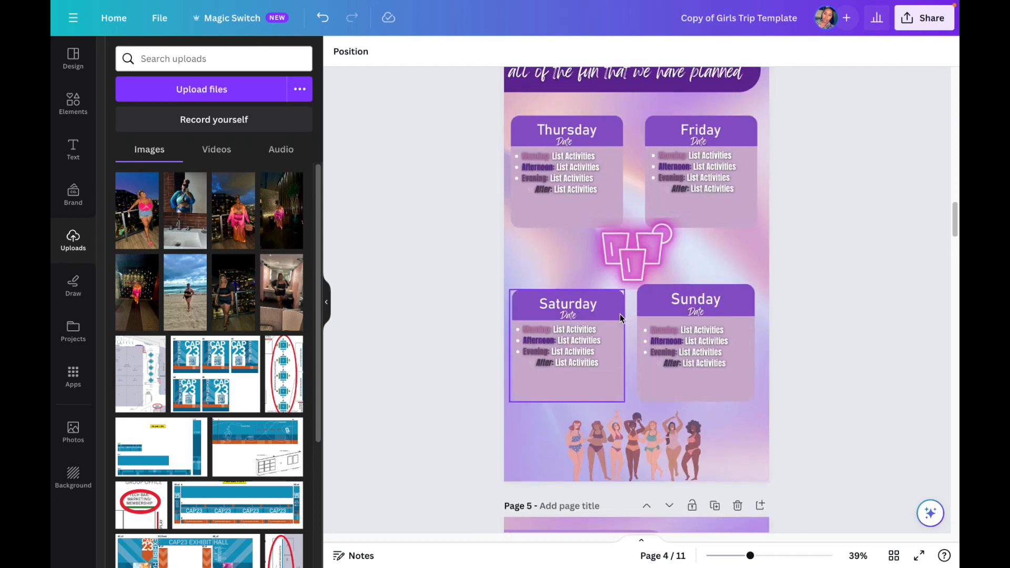
pyautogui.scroll(1, 590, 292)
pyautogui.scroll(-2, 654, 330)
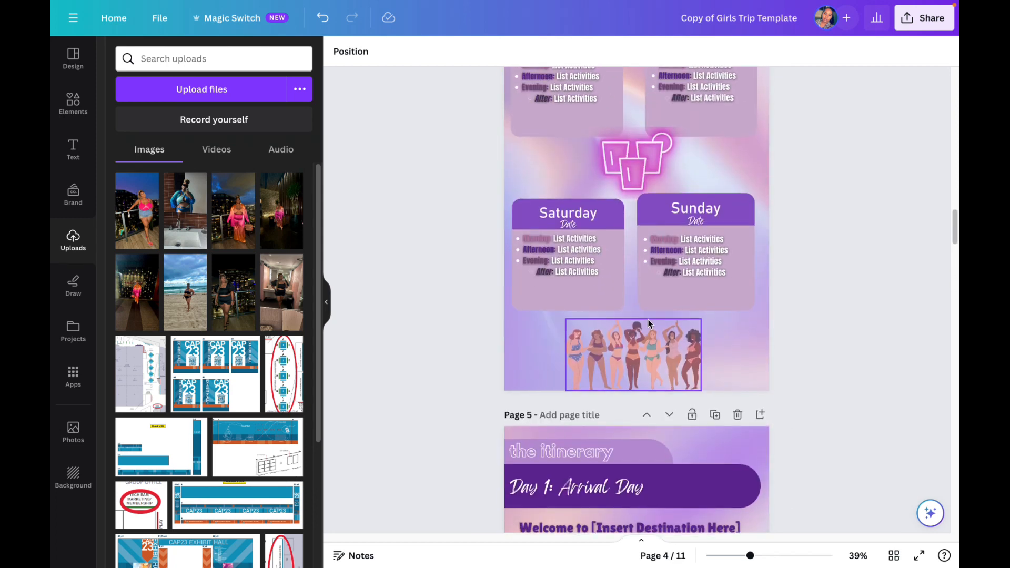
pyautogui.scroll(2, 654, 329)
pyautogui.scroll(-4, 652, 289)
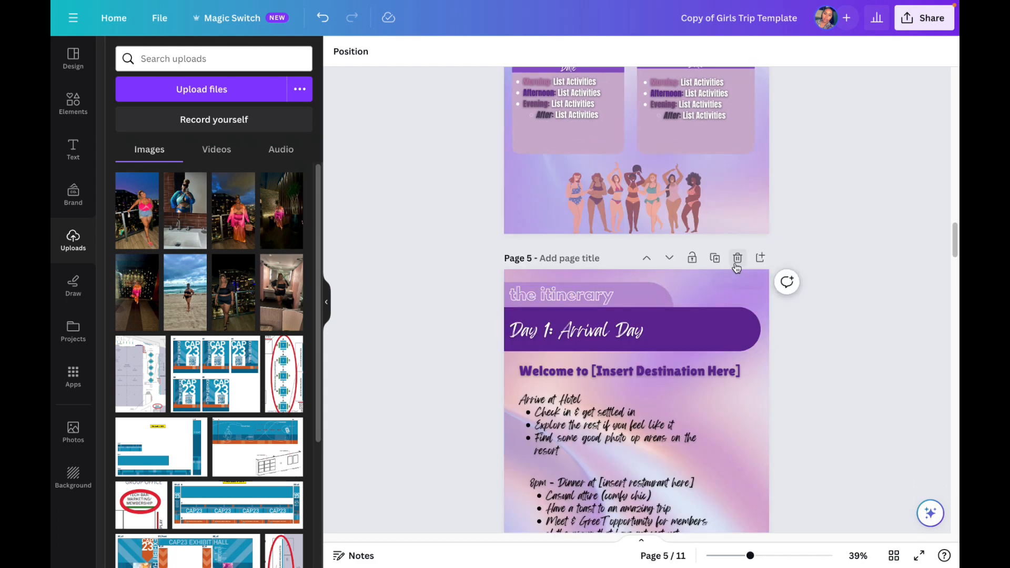
# Step: Delete the five daily itinerary pages, from Day 1: Arrival Day through Day 5: Departure Day
pyautogui.click(737, 258)
pyautogui.click(737, 258)
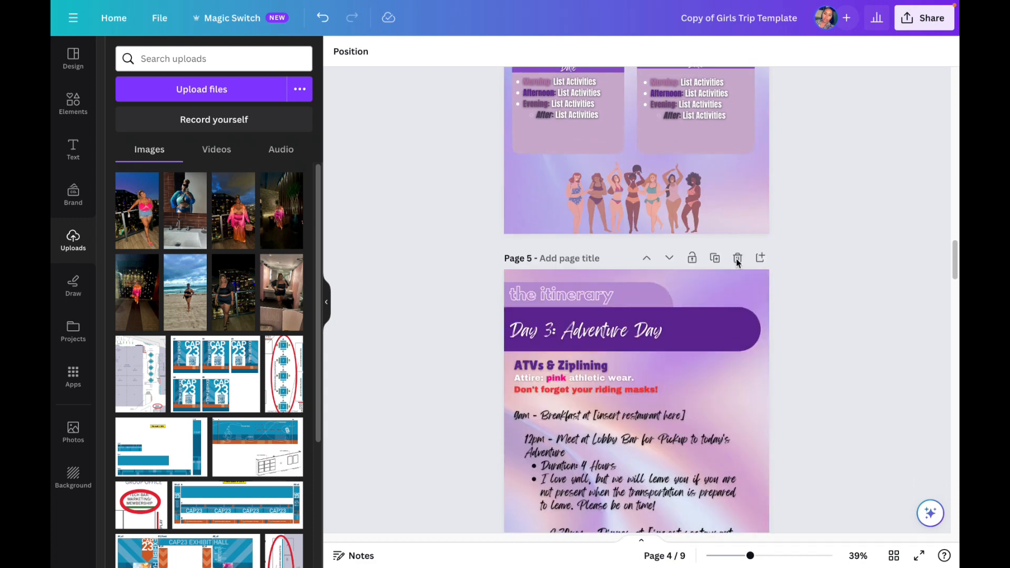
pyautogui.click(737, 259)
pyautogui.click(738, 258)
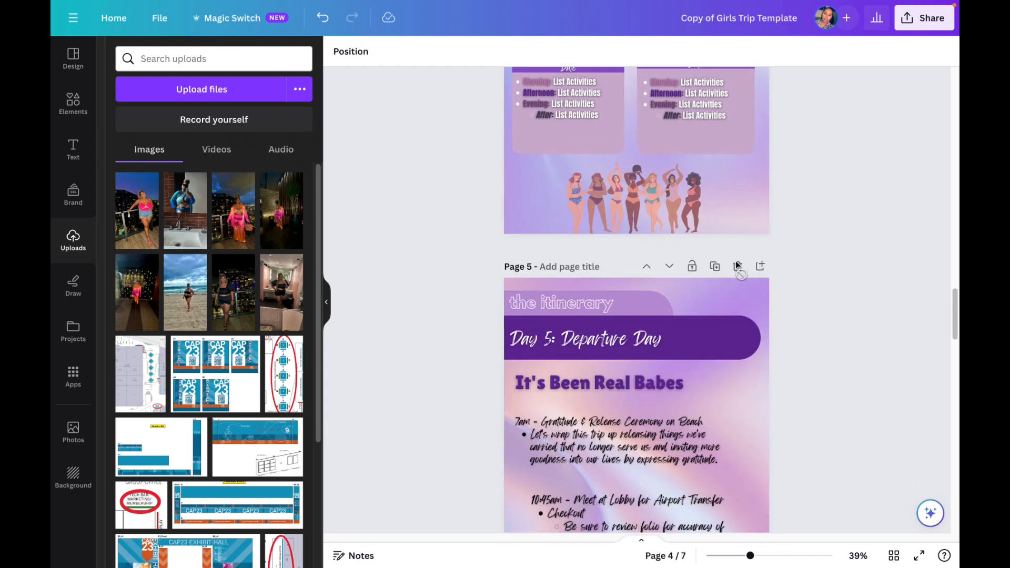
pyautogui.click(738, 260)
pyautogui.scroll(-3, 712, 265)
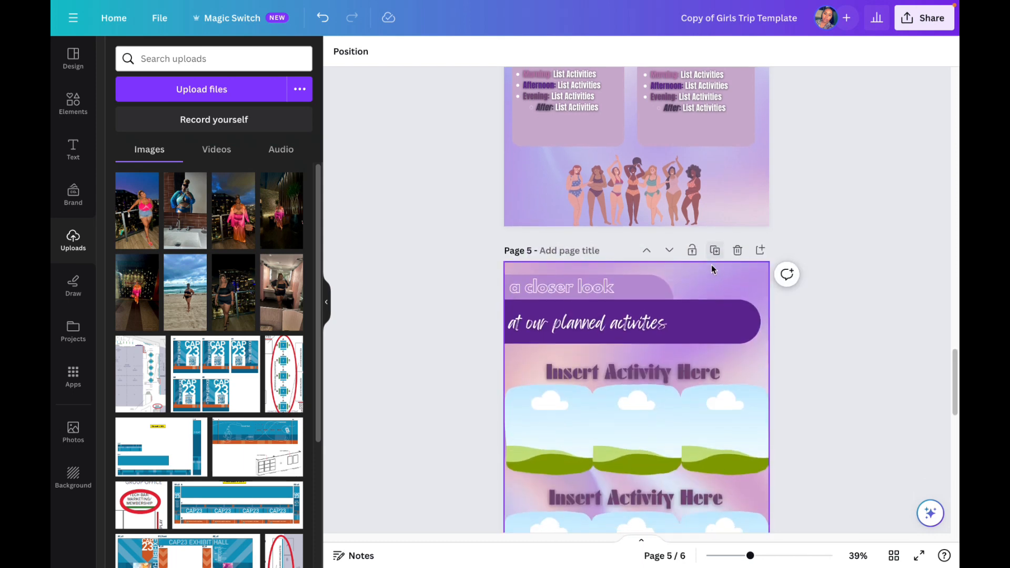
# Step: Clear the text and cocktail graphic from the closing "Cheers to an EPIC Trip!" page 6, and delete that page
pyautogui.scroll(-3, 711, 264)
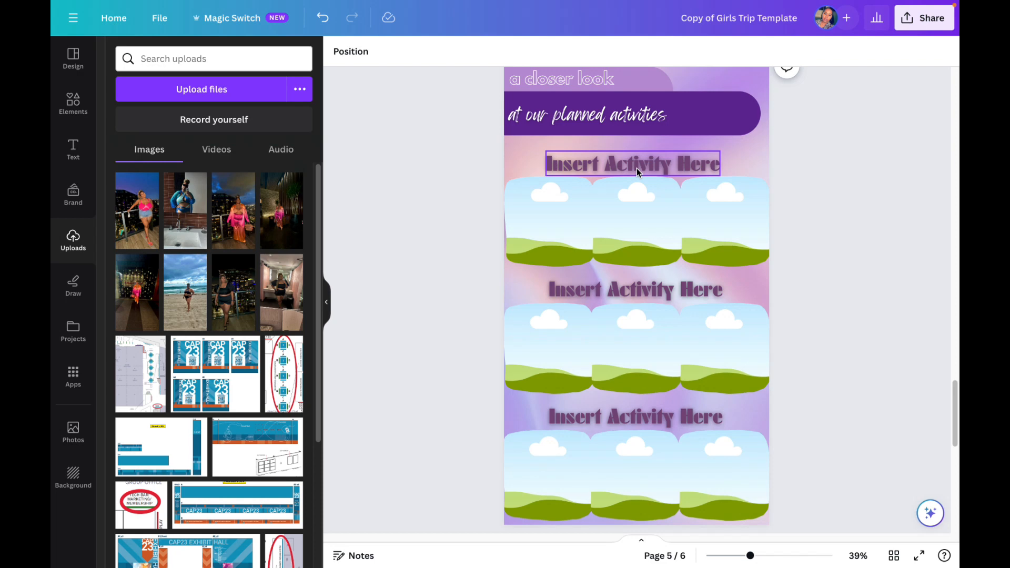
pyautogui.scroll(-3, 633, 218)
pyautogui.scroll(-6, 641, 225)
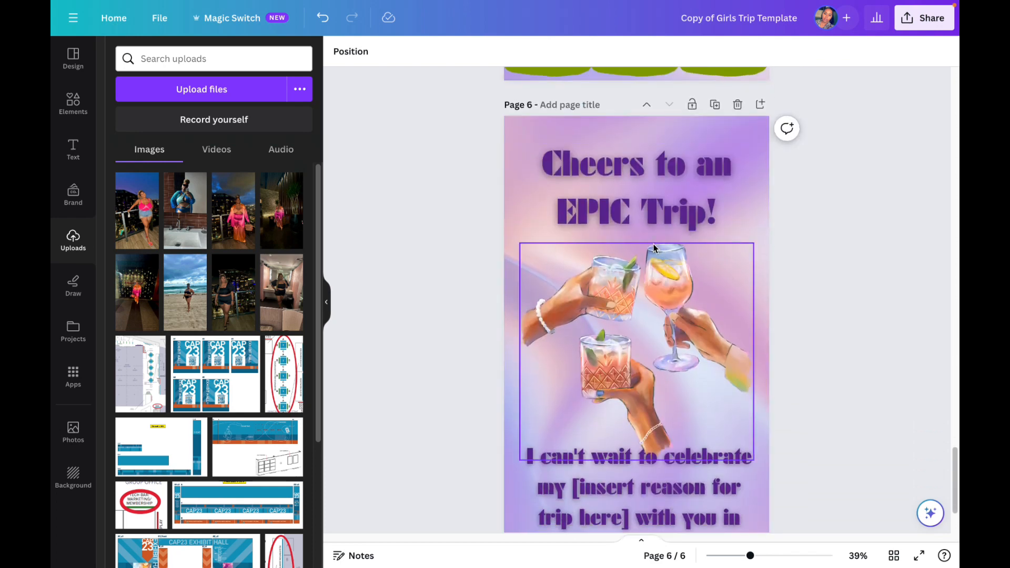
pyautogui.scroll(-2, 651, 263)
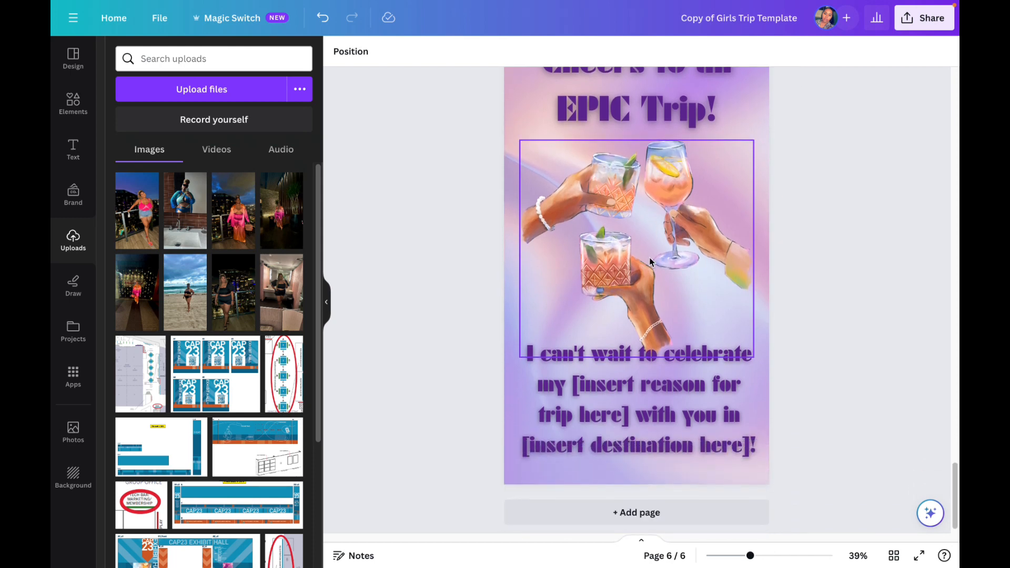
pyautogui.scroll(-1, 646, 264)
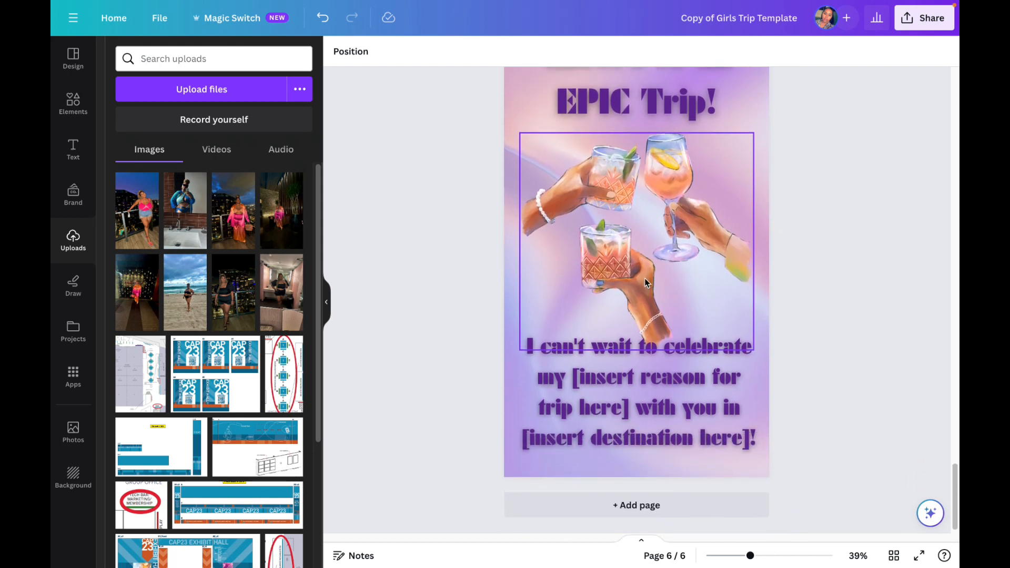
pyautogui.scroll(1, 645, 278)
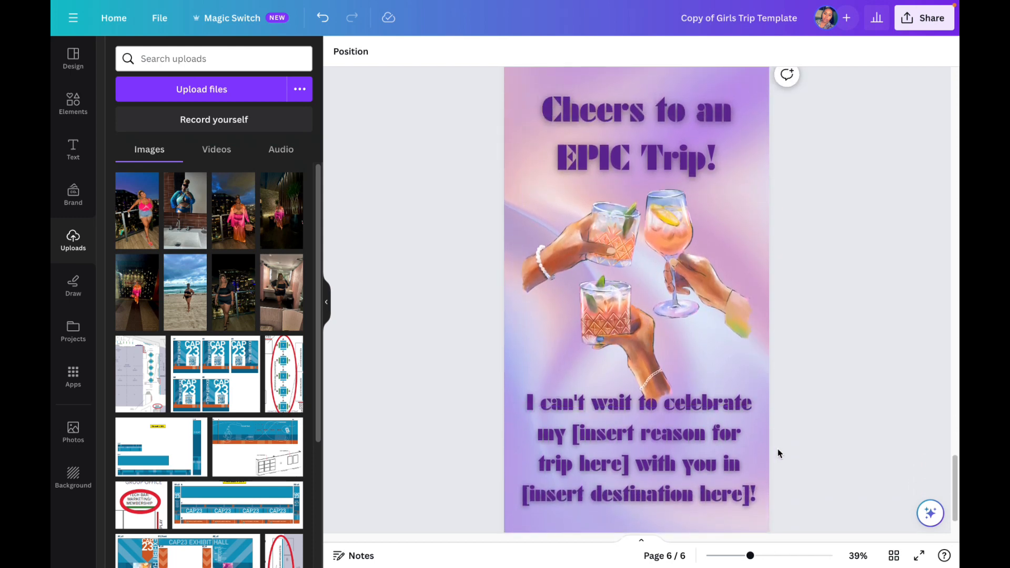
pyautogui.moveTo(784, 446); pyautogui.dragTo(557, 127)
pyautogui.press('Delete')
pyautogui.scroll(-1, 639, 221)
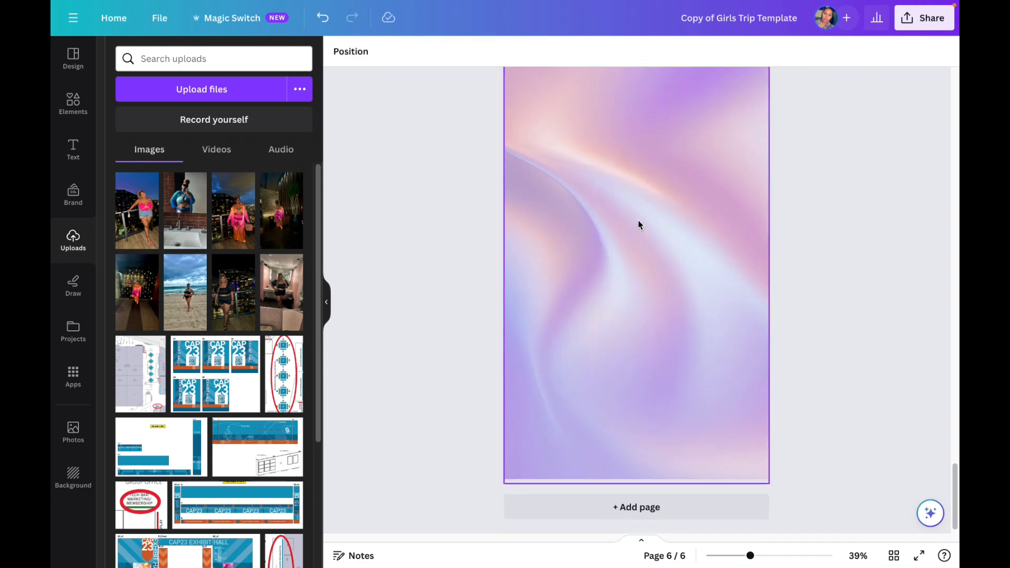
pyautogui.scroll(4, 639, 221)
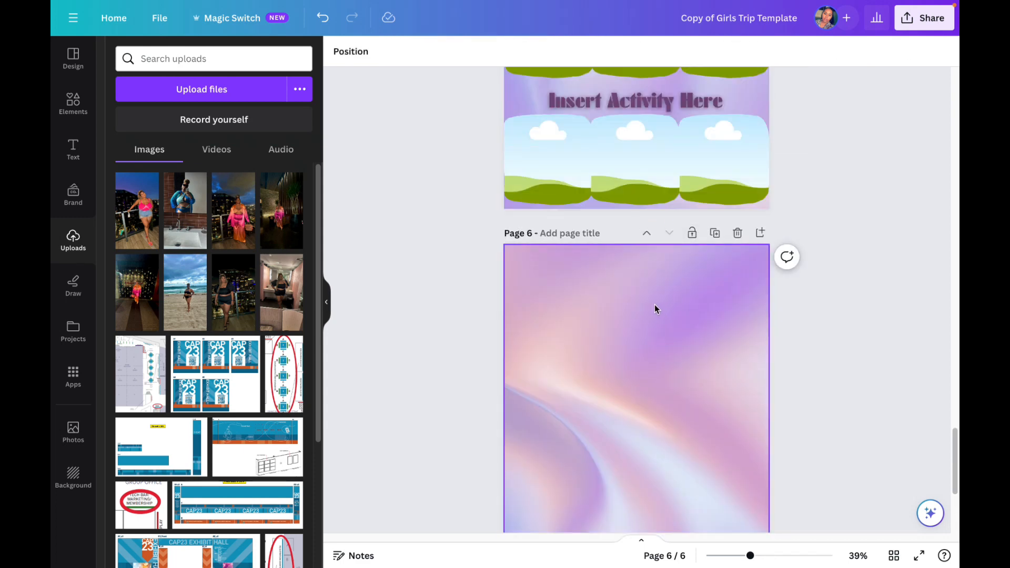
pyautogui.click(737, 233)
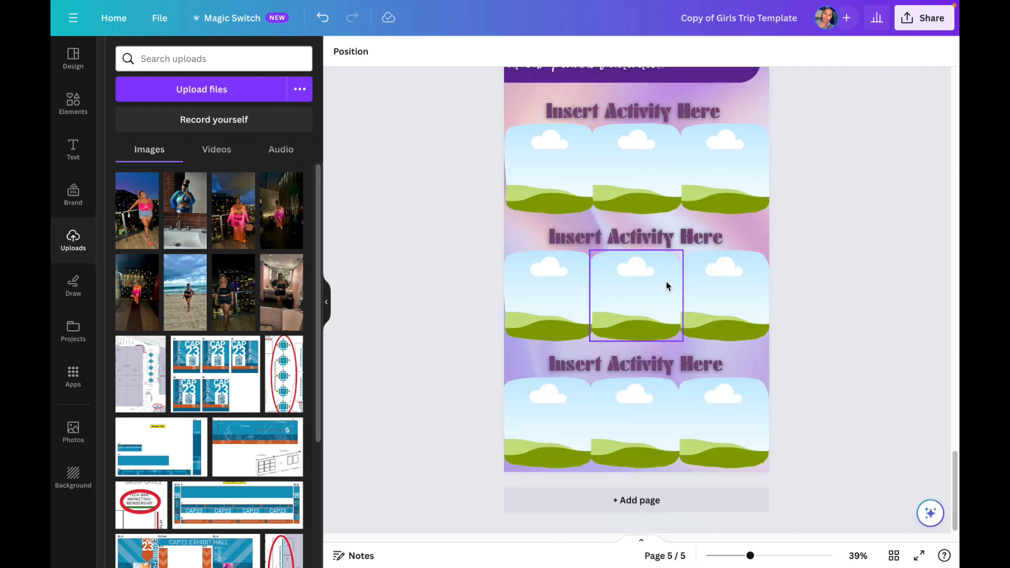
# Step: Review the shortened design from the planned activities page back up to the cover page
pyautogui.scroll(7, 686, 275)
pyautogui.scroll(20, 687, 274)
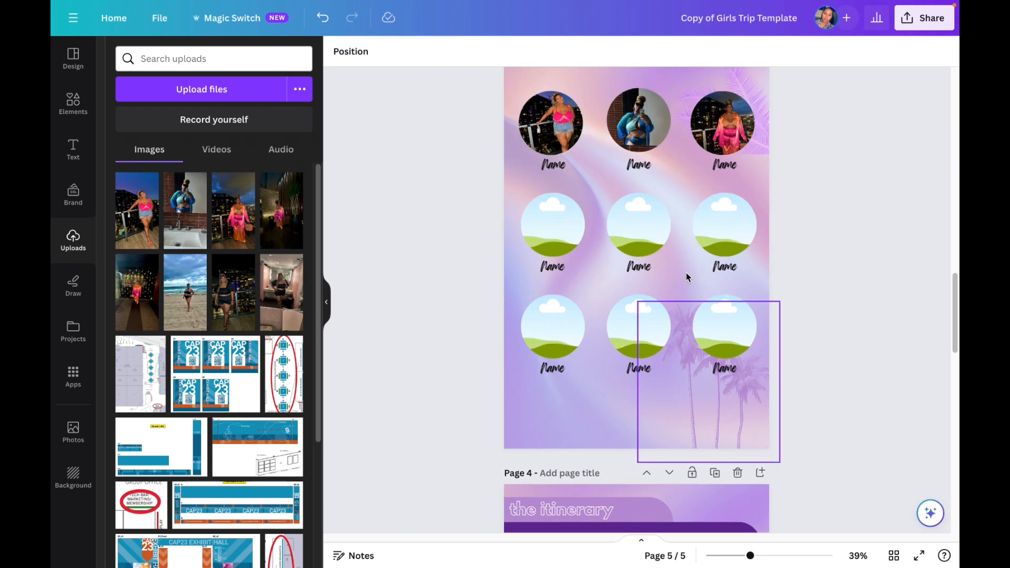
pyautogui.scroll(5, 688, 273)
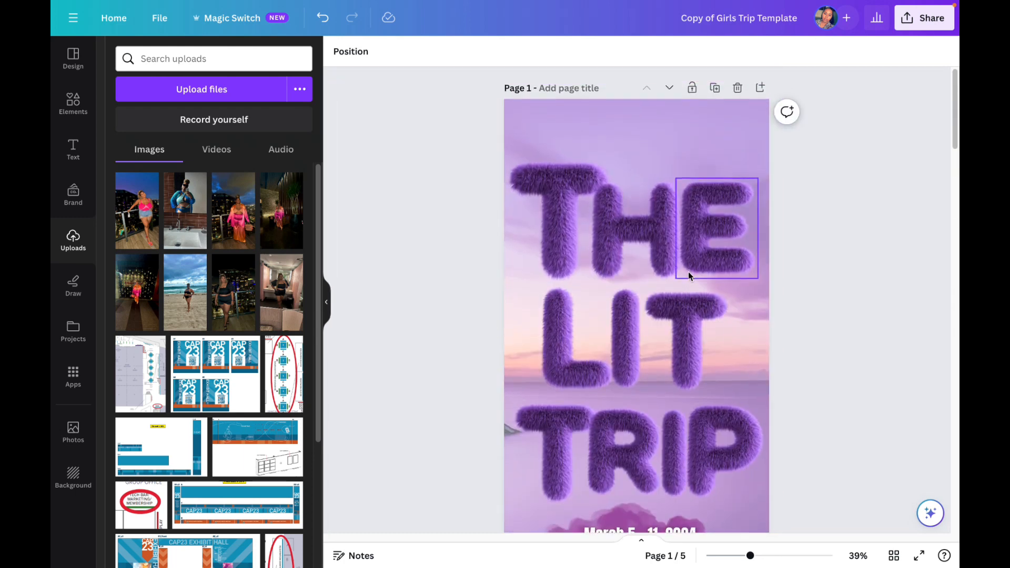
pyautogui.scroll(-2, 689, 271)
pyautogui.scroll(1, 689, 271)
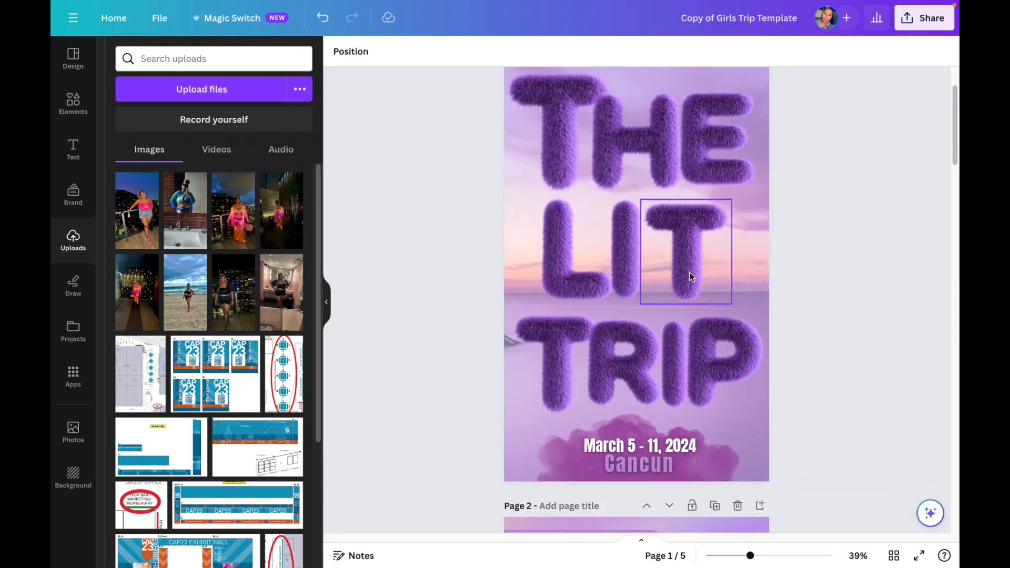